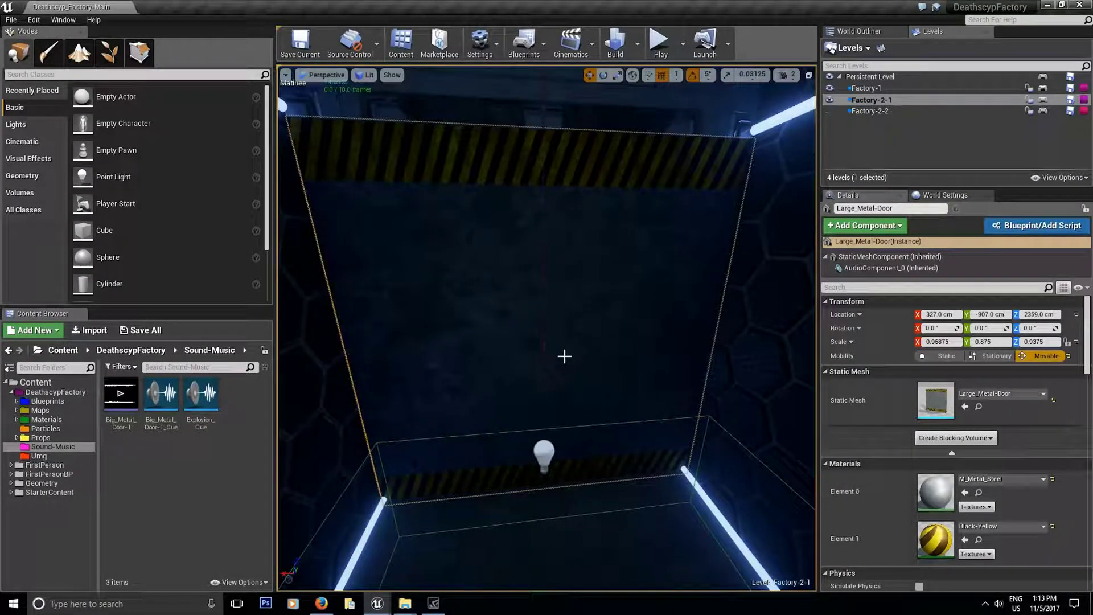
- Review the large metal door, its existing Matinee timeline and the door sound on the Freesound page
{"action": "mouse_move", "coordinate": [587, 340]}
{"action": "right_mouse_down"}
{"action": "mouse_move", "coordinate": [541, 370]}
{"action": "mouse_move", "coordinate": [586, 339]}
{"action": "right_mouse_up"}
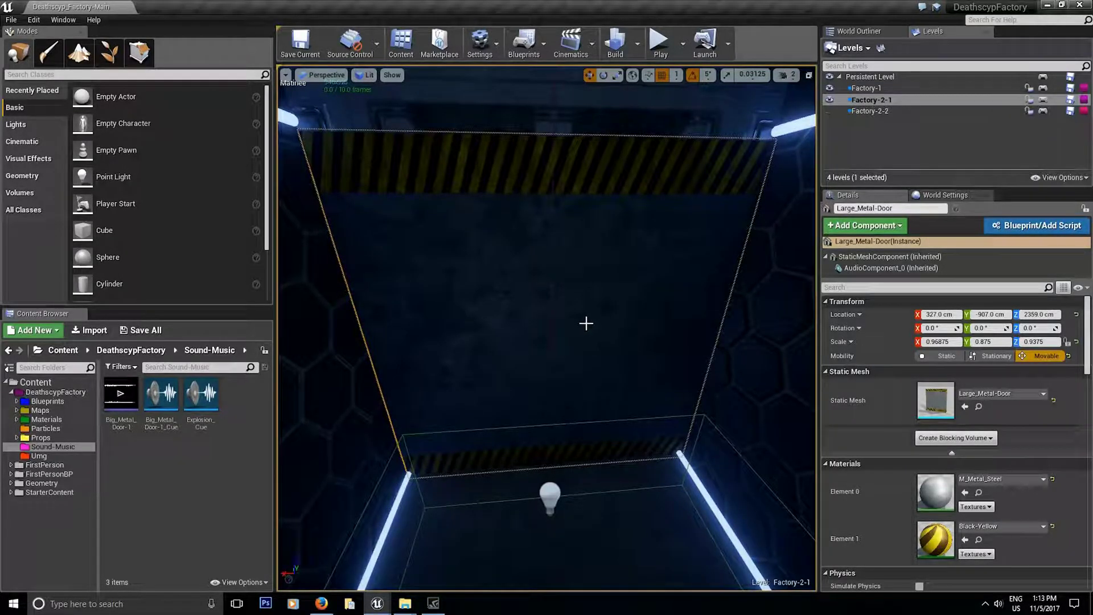
{"action": "right_click_drag", "start_coordinate": [603, 338], "coordinate": [626, 310]}
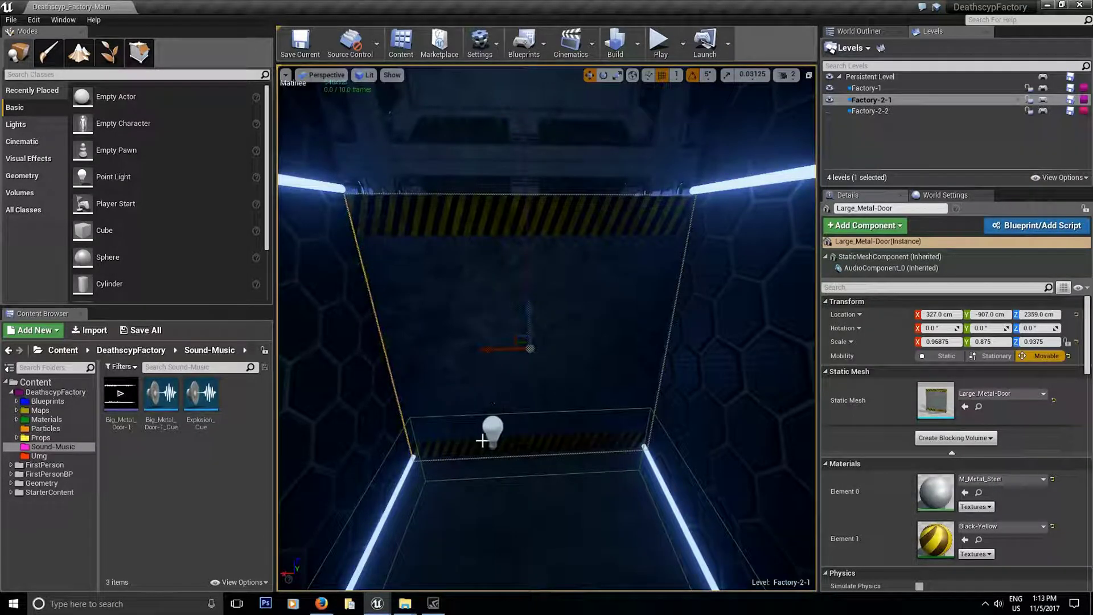
{"action": "mouse_move", "coordinate": [377, 603]}
{"action": "left_click", "coordinate": [444, 565]}
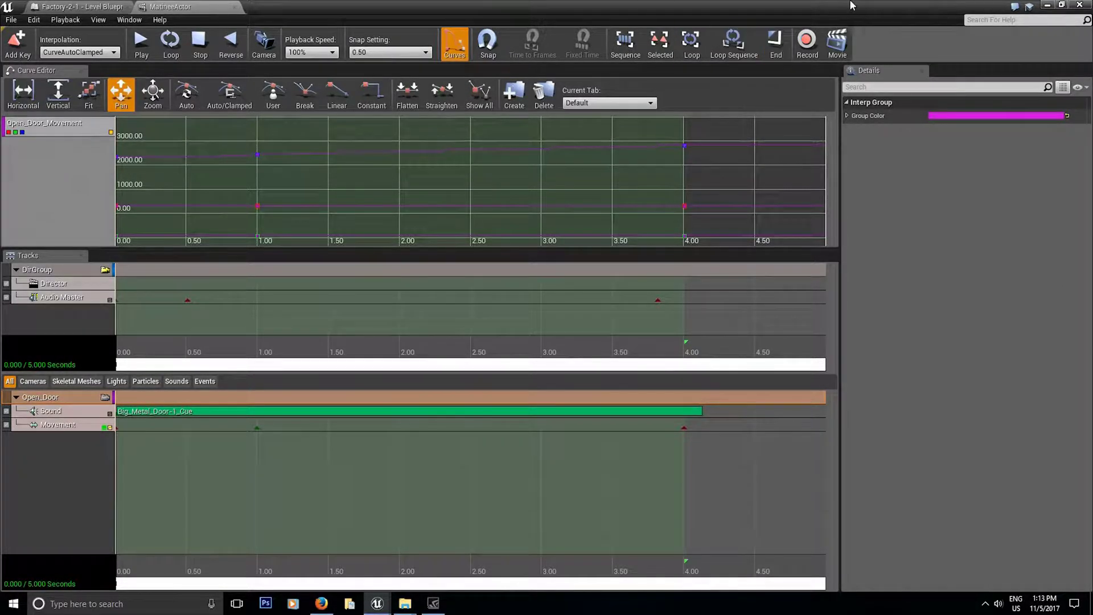
{"action": "left_click", "coordinate": [1047, 5]}
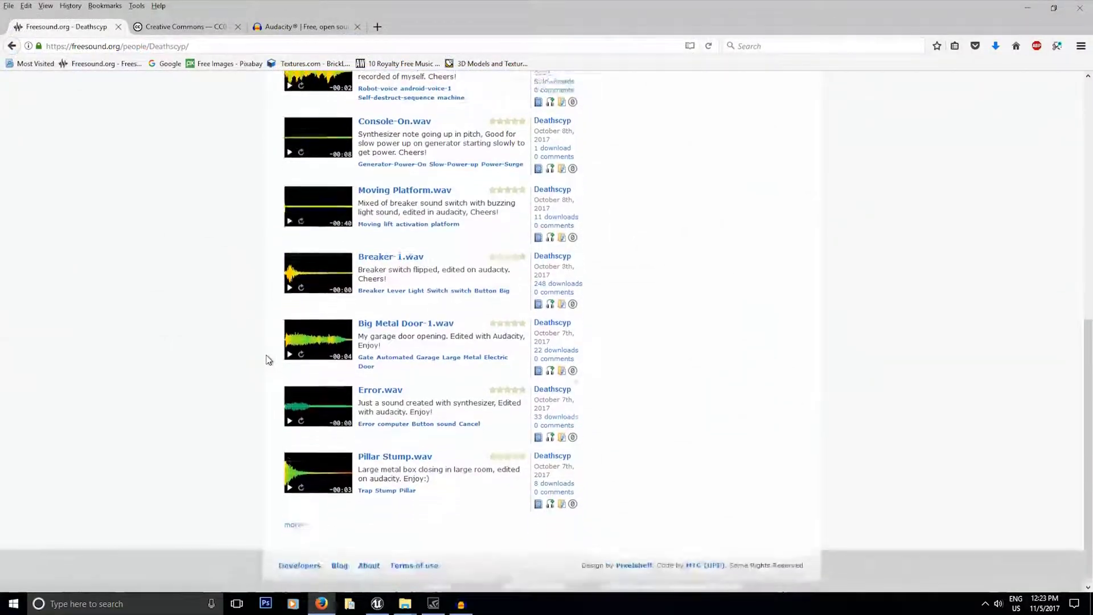
{"action": "scroll", "coordinate": [248, 371], "scroll_direction": "up", "scroll_amount": 7}
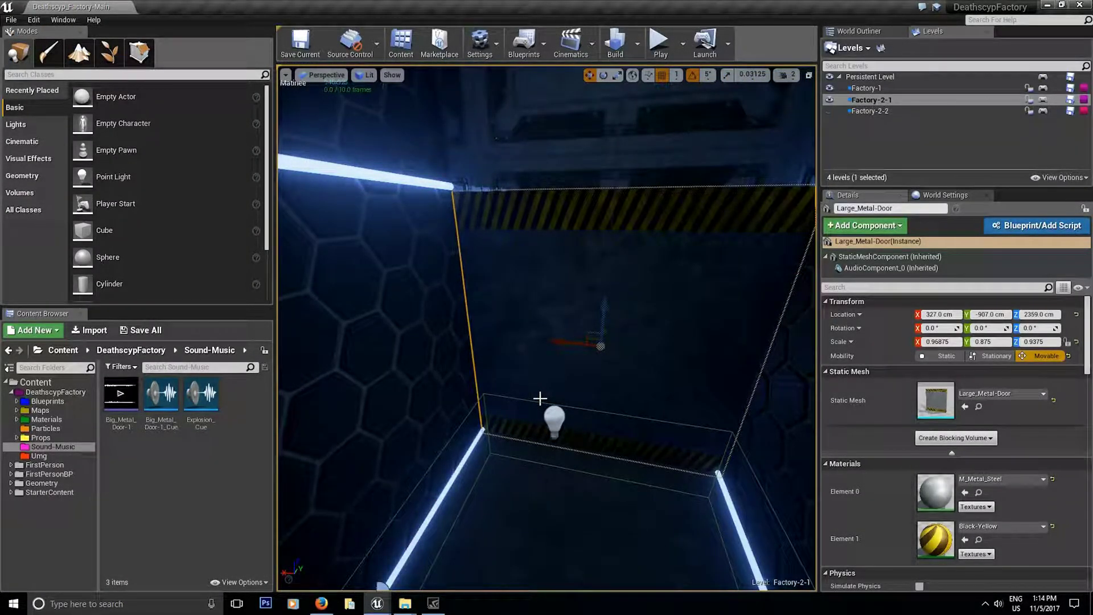
- Inspect the door's trigger volume and play the level in the editor, walking through the doorway to test it
{"action": "right_click_drag", "start_coordinate": [565, 362], "coordinate": [745, 184]}
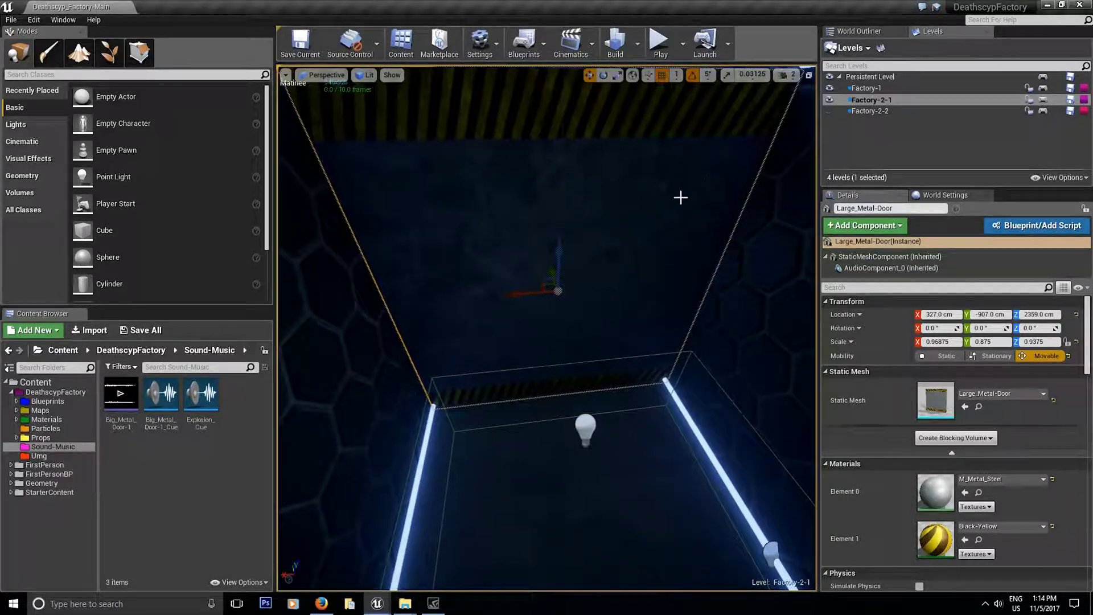
{"action": "left_click", "coordinate": [625, 360]}
{"action": "right_click_drag", "start_coordinate": [648, 362], "coordinate": [641, 314]}
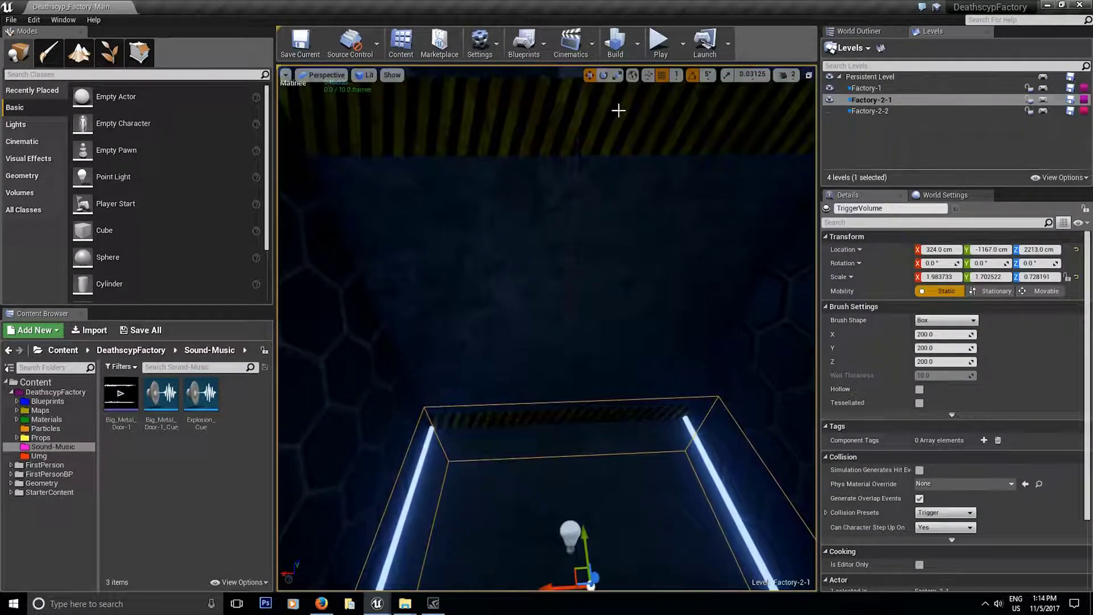
{"action": "left_click", "coordinate": [659, 43]}
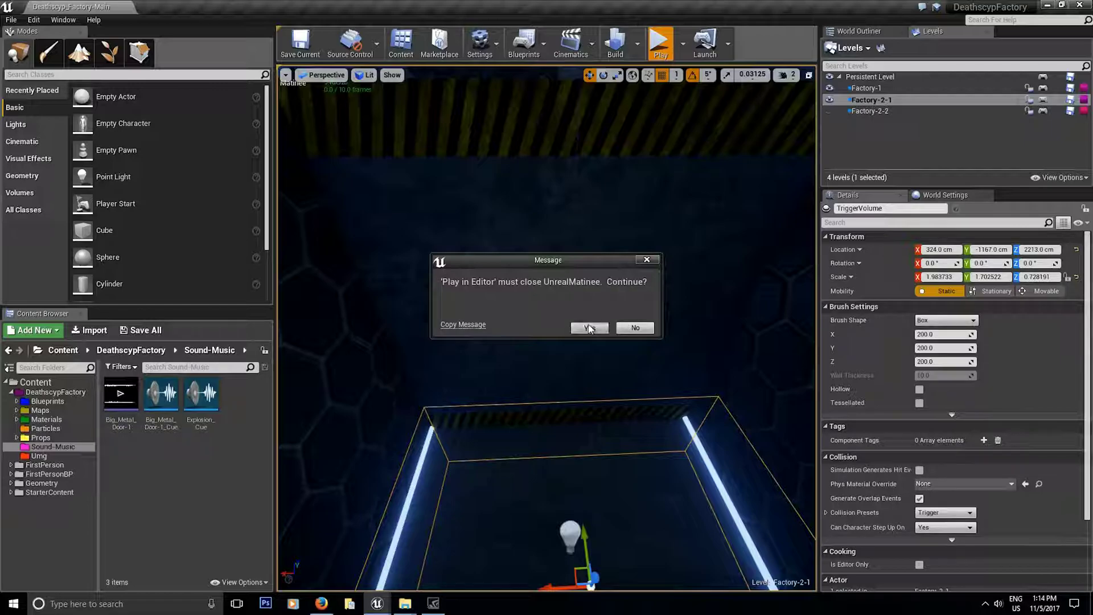
{"action": "left_click", "coordinate": [590, 328]}
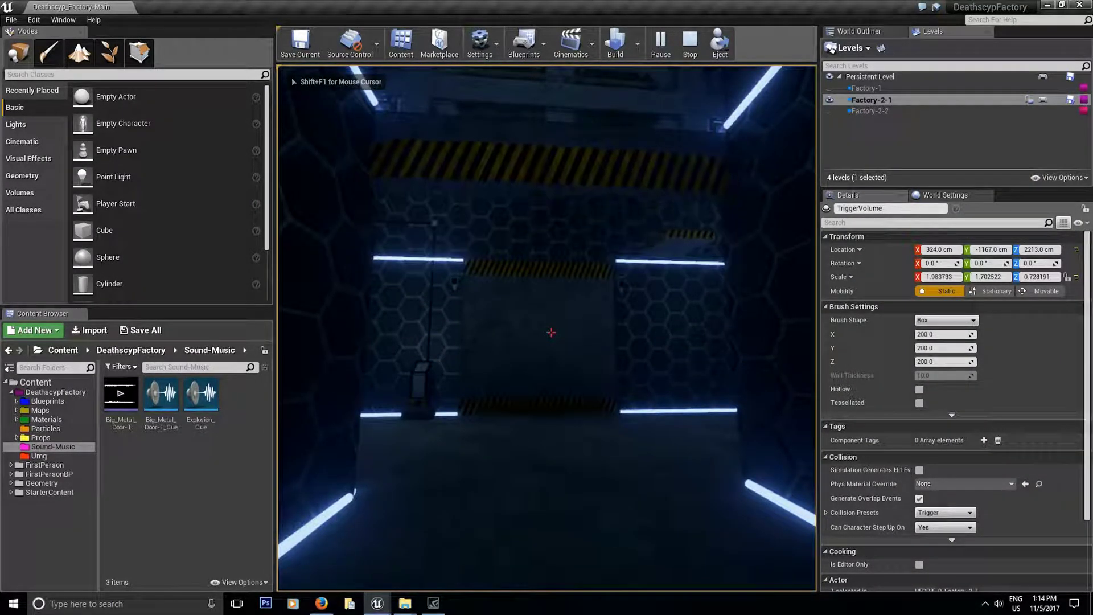
{"action": "key", "text": "w"}
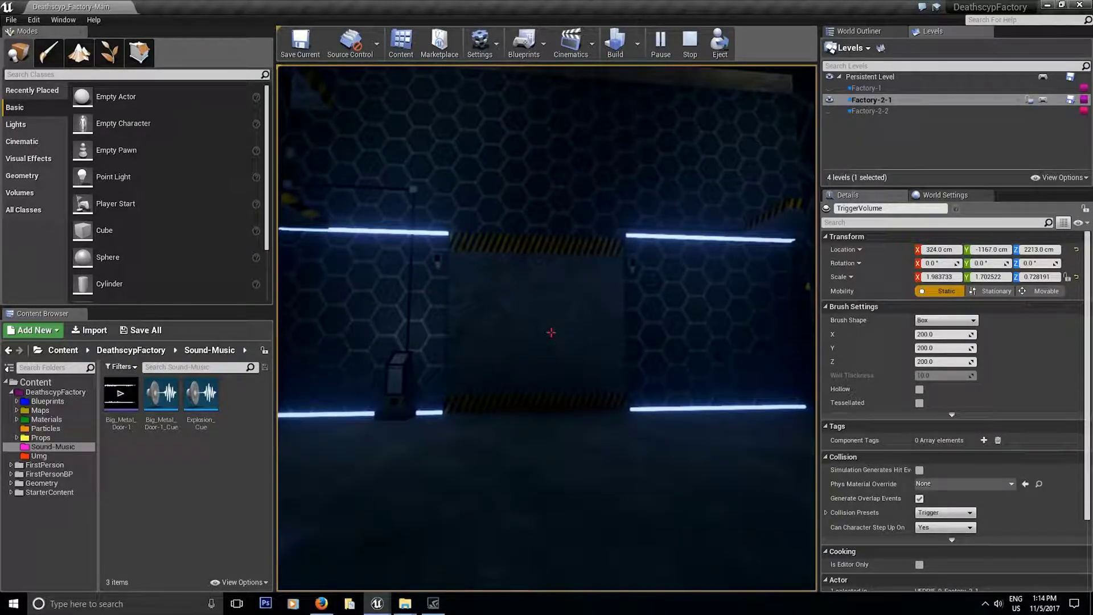
{"action": "key", "text": "Escape"}
{"action": "scroll", "coordinate": [593, 273], "scroll_direction": "down", "scroll_amount": 4}
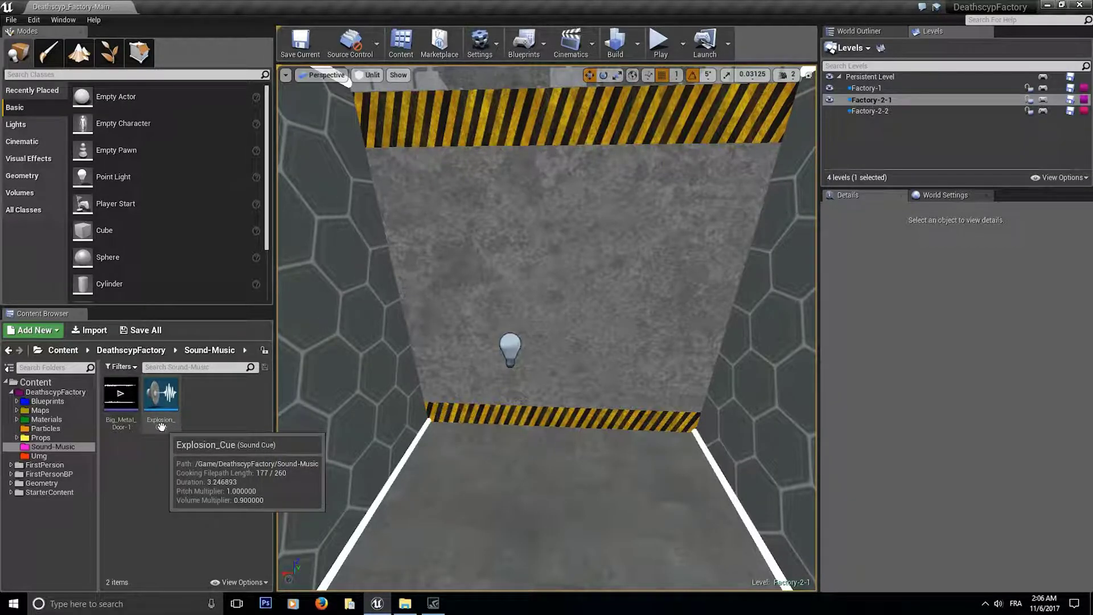
- Create a sound cue from the Big_Metal_Door-1 sound wave, check its node graph and save all changes
{"action": "mouse_move", "coordinate": [118, 414]}
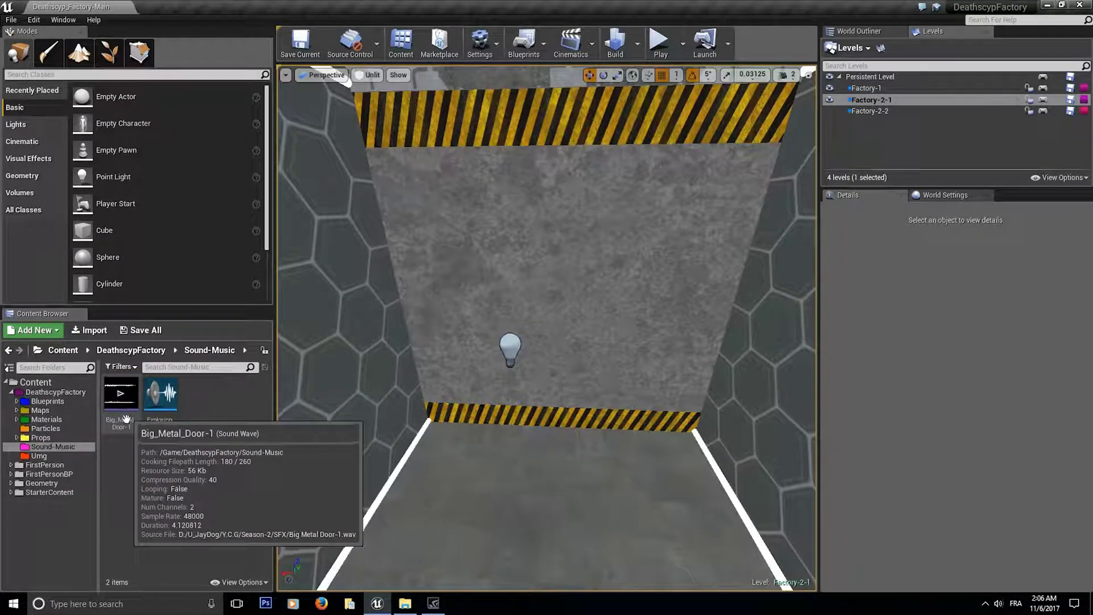
{"action": "right_click", "coordinate": [117, 412]}
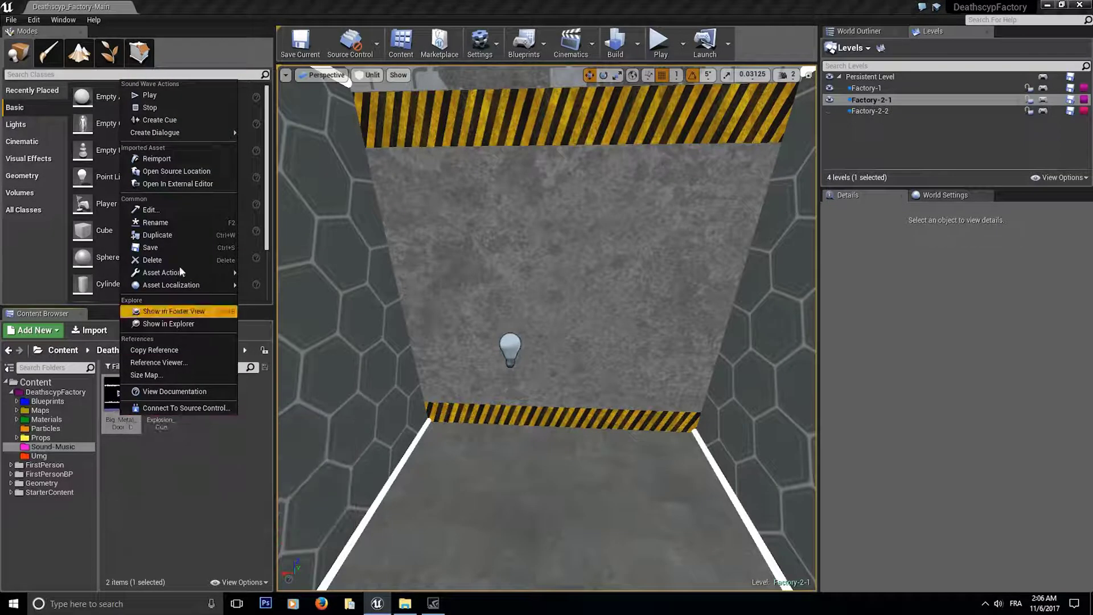
{"action": "left_click", "coordinate": [167, 121]}
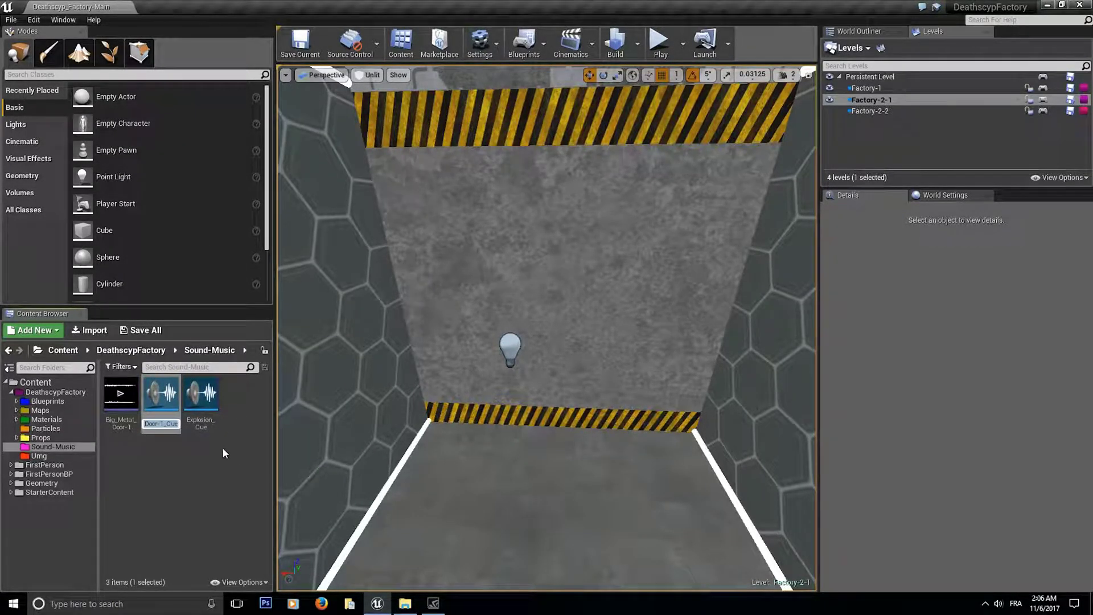
{"action": "double_click", "coordinate": [165, 392]}
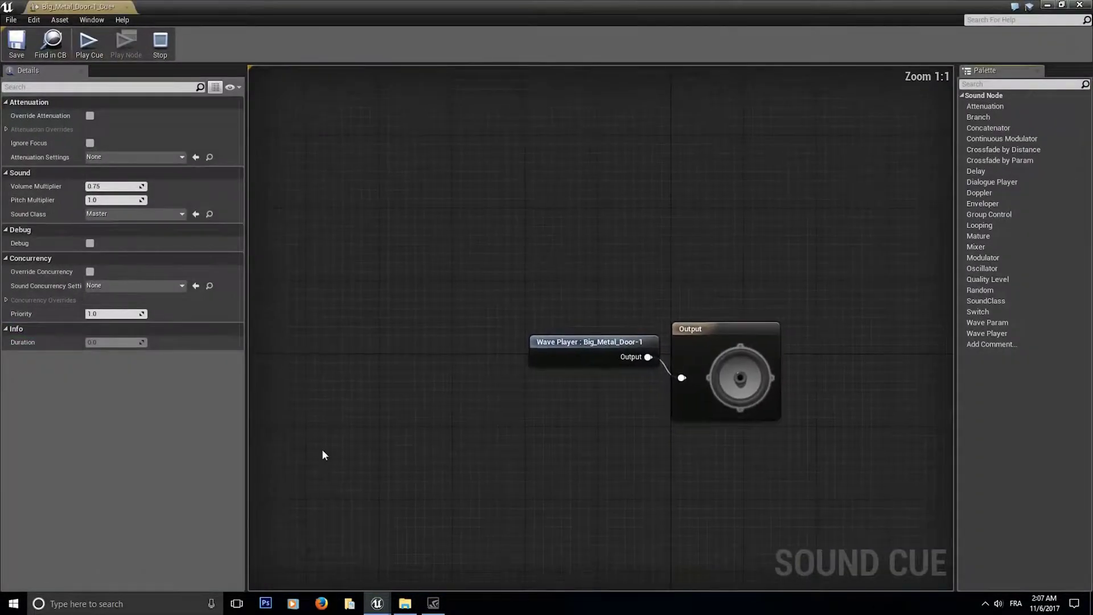
{"action": "left_click", "coordinate": [127, 8]}
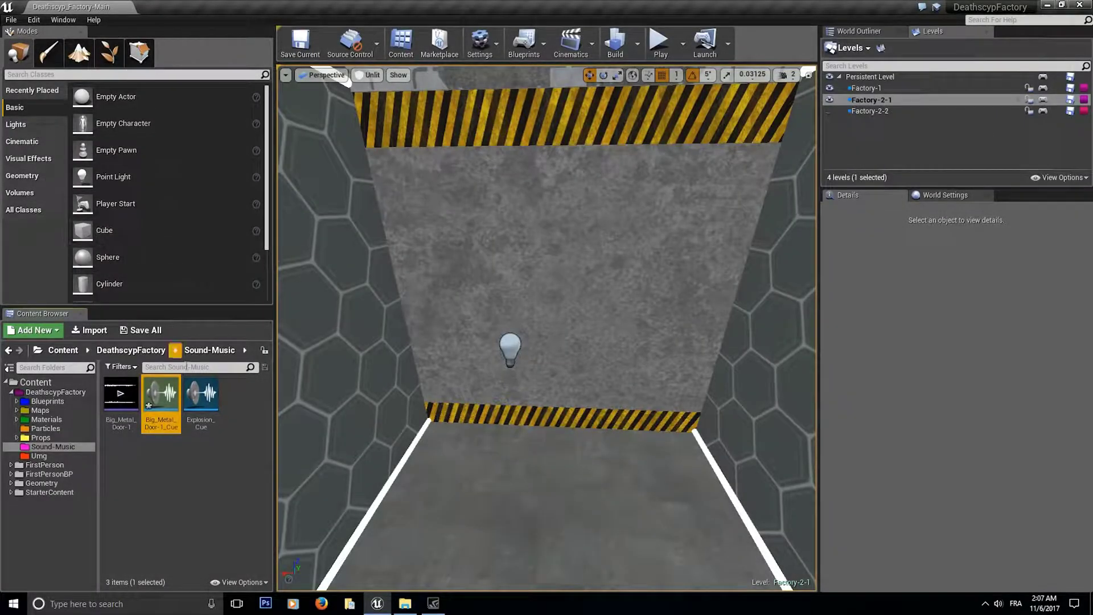
{"action": "left_click", "coordinate": [140, 330]}
{"action": "left_click", "coordinate": [648, 405]}
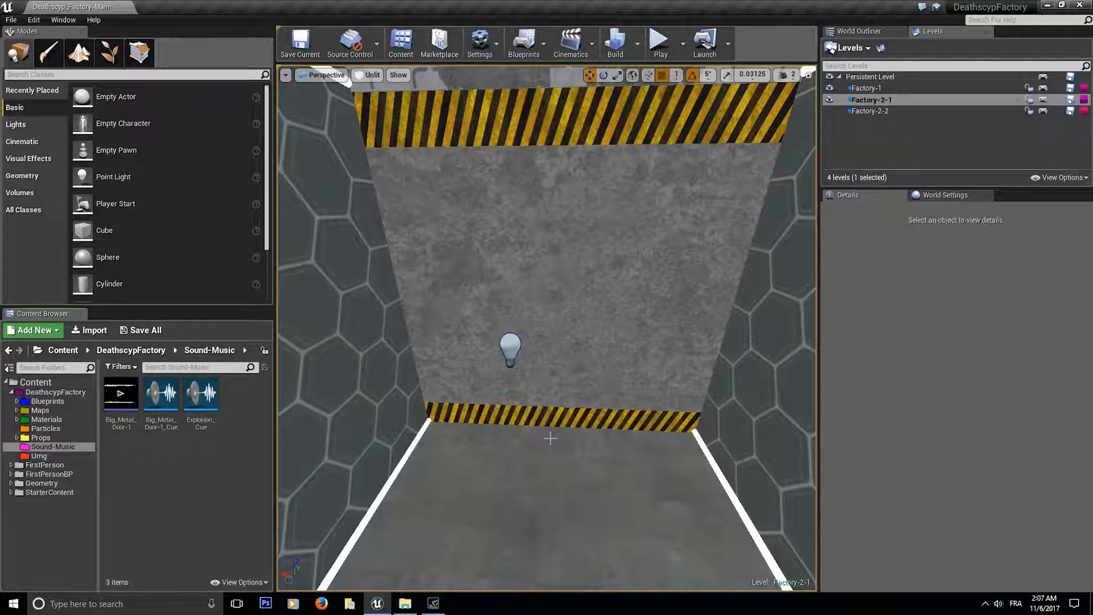
- Hide the Factory-1 level and make Factory-2-1 the current level
{"action": "right_click_drag", "start_coordinate": [546, 328], "coordinate": [624, 302]}
{"action": "left_click", "coordinate": [827, 92]}
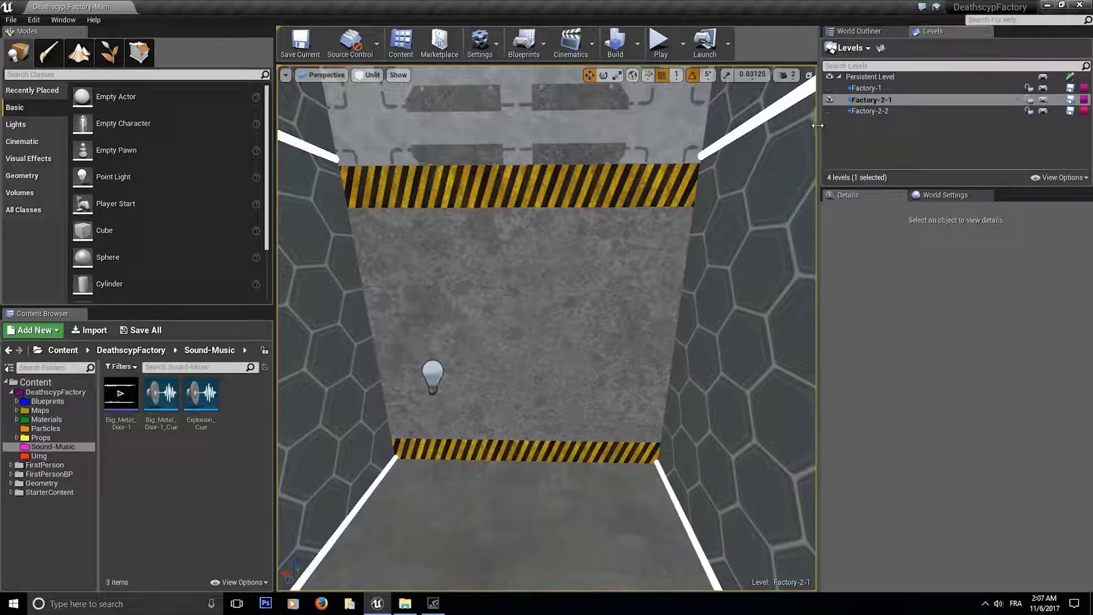
{"action": "left_click", "coordinate": [870, 76]}
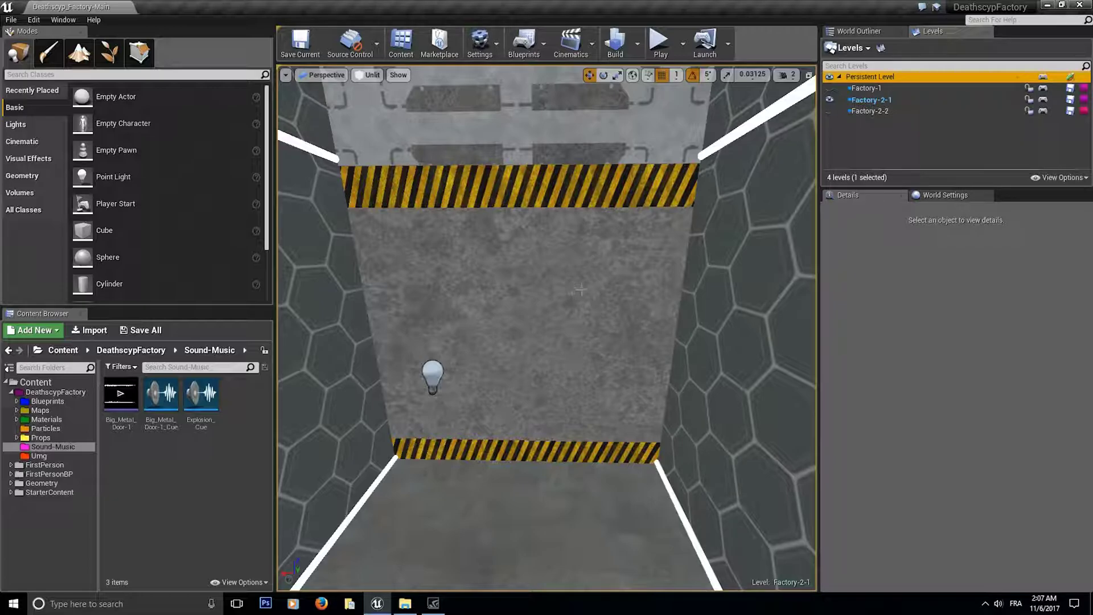
{"action": "left_click", "coordinate": [871, 99]}
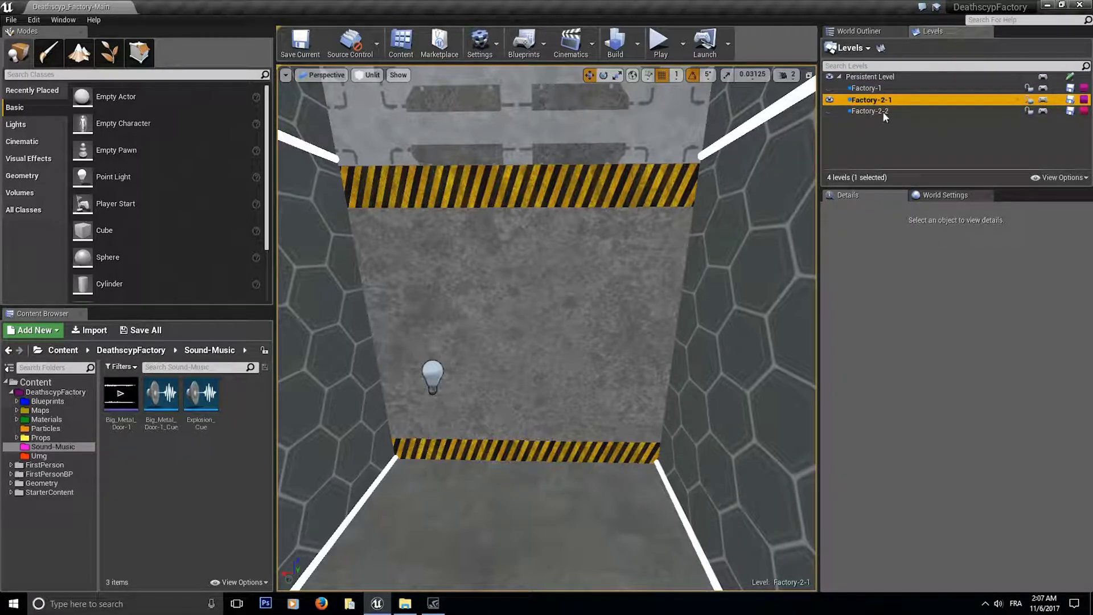
- Add a legacy Matinee to the level and arrange its editor window beside the door in the viewport
{"action": "left_click", "coordinate": [571, 43]}
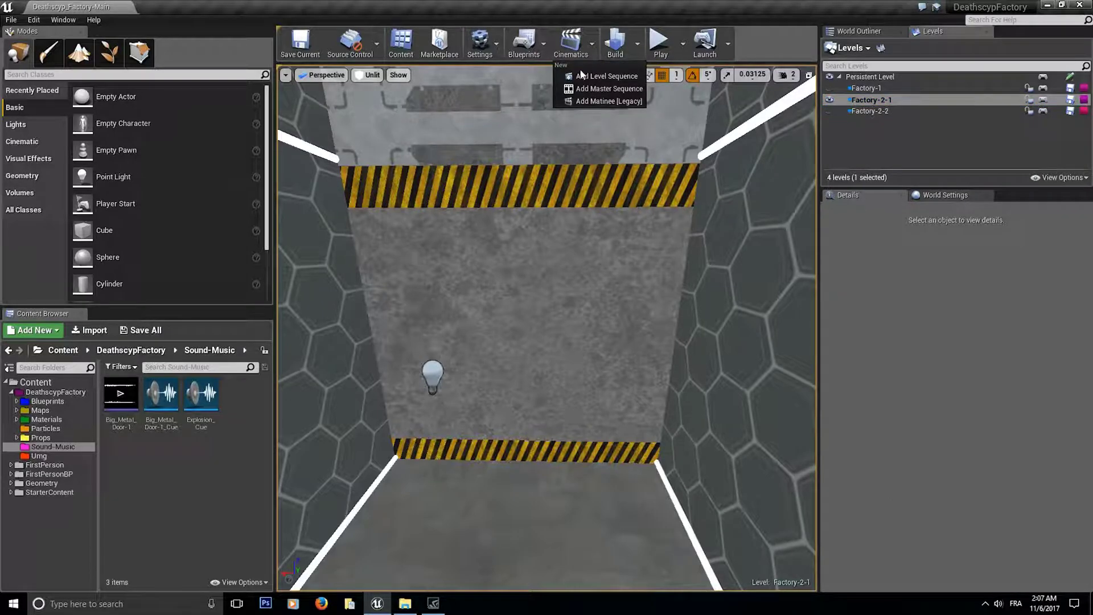
{"action": "left_click", "coordinate": [595, 102]}
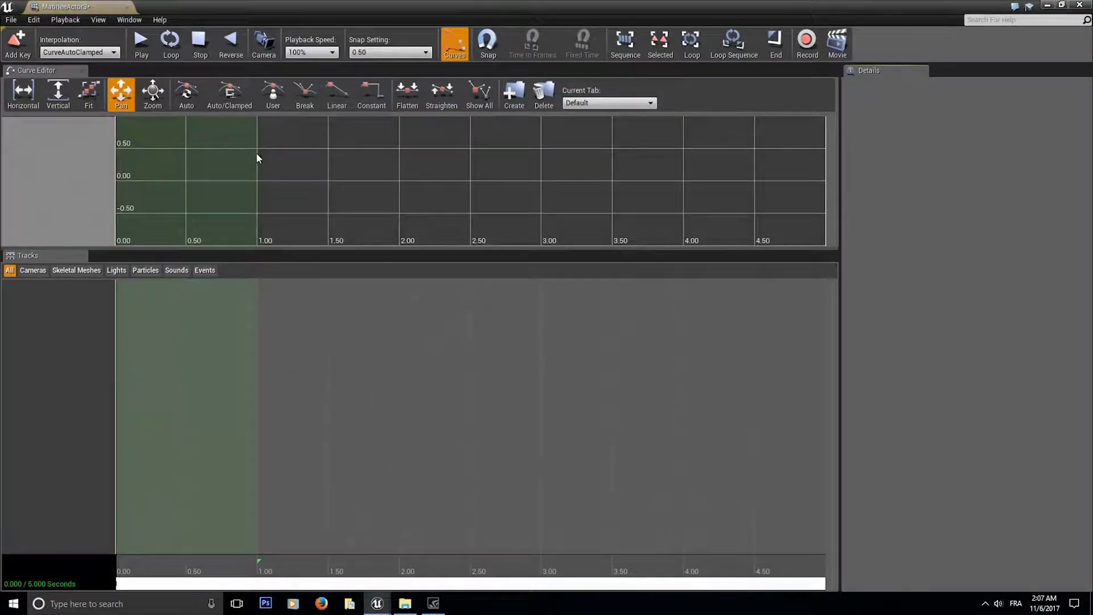
{"action": "left_click", "coordinate": [1061, 4]}
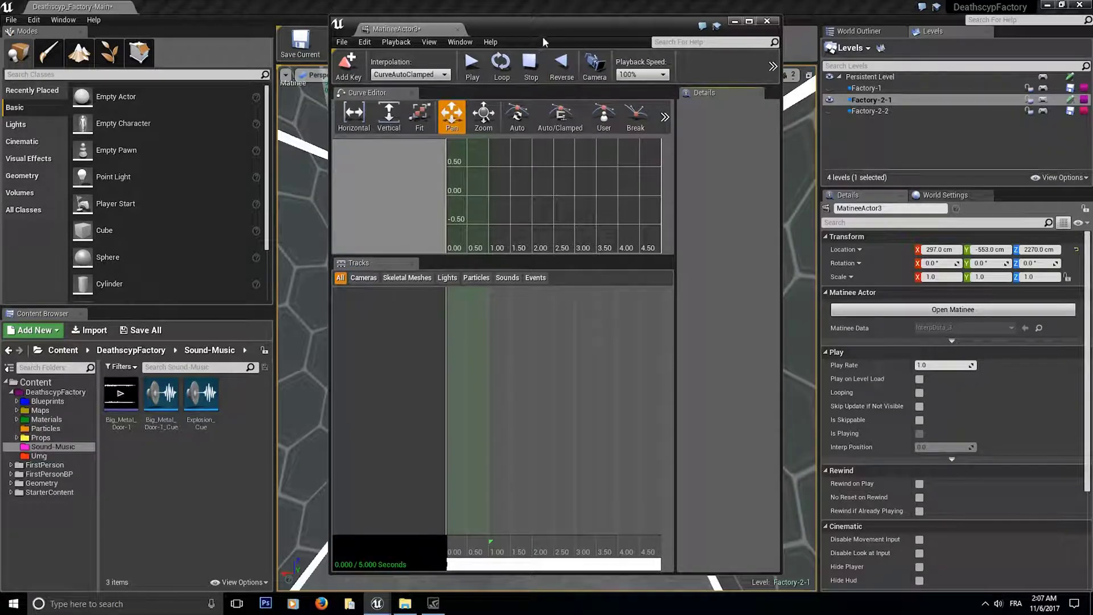
{"action": "left_click_drag", "start_coordinate": [541, 37], "coordinate": [849, 32]}
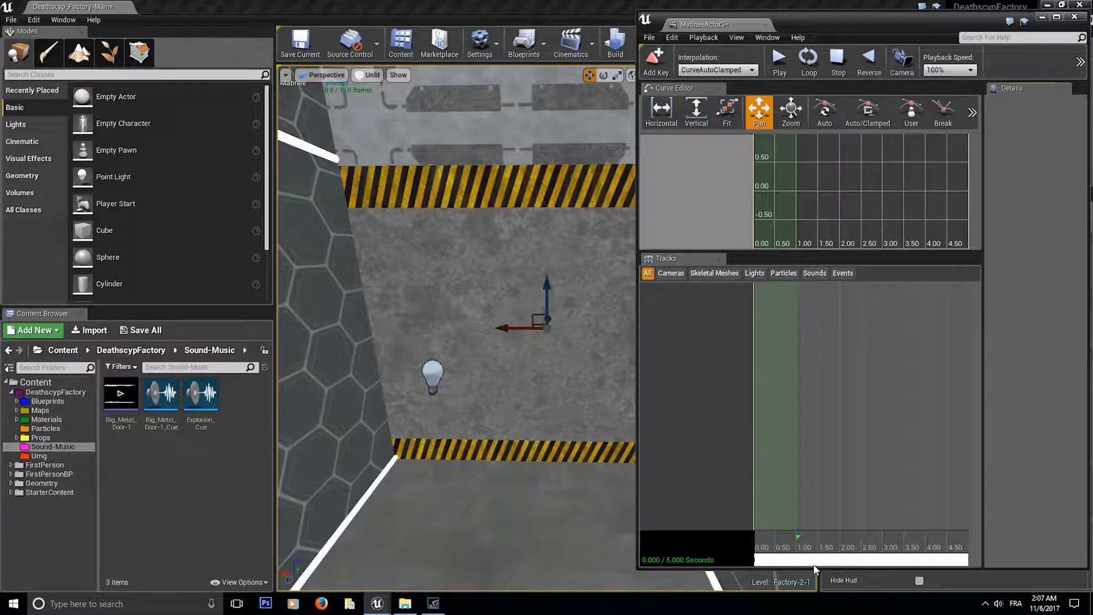
{"action": "left_click_drag", "start_coordinate": [806, 571], "coordinate": [745, 601]}
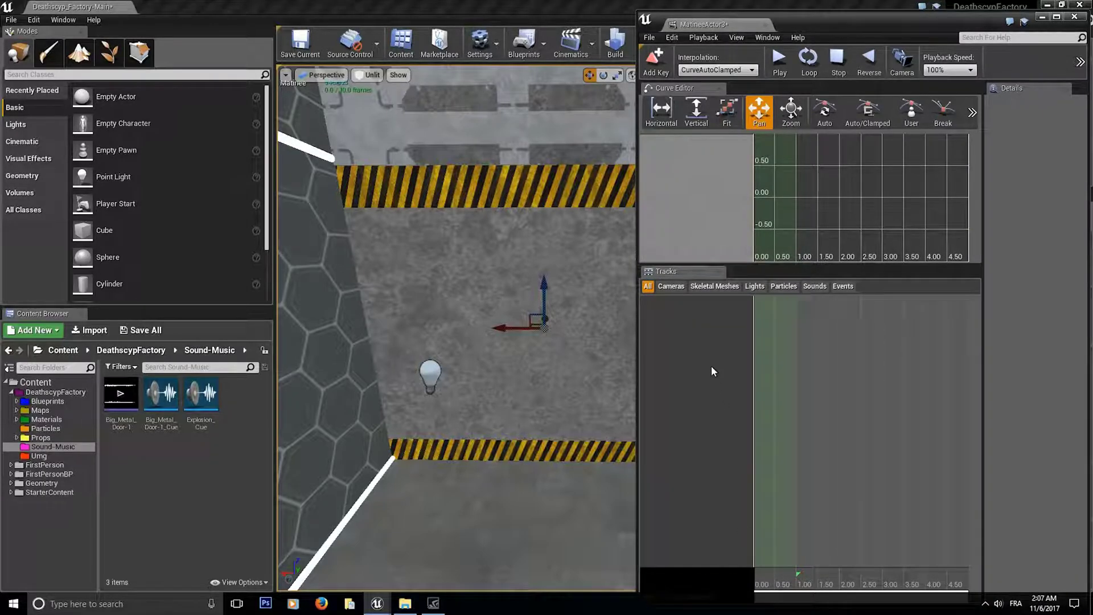
- Add an empty Matinee group named Door_Open for the large metal door and give it a movement track
{"action": "left_click", "coordinate": [493, 263]}
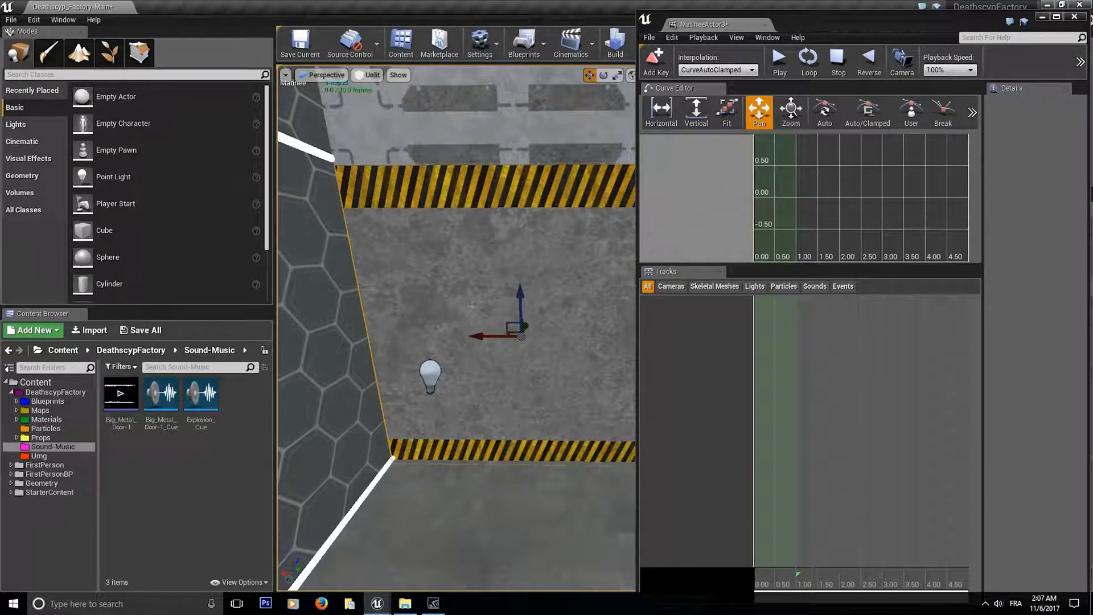
{"action": "right_click", "coordinate": [667, 307]}
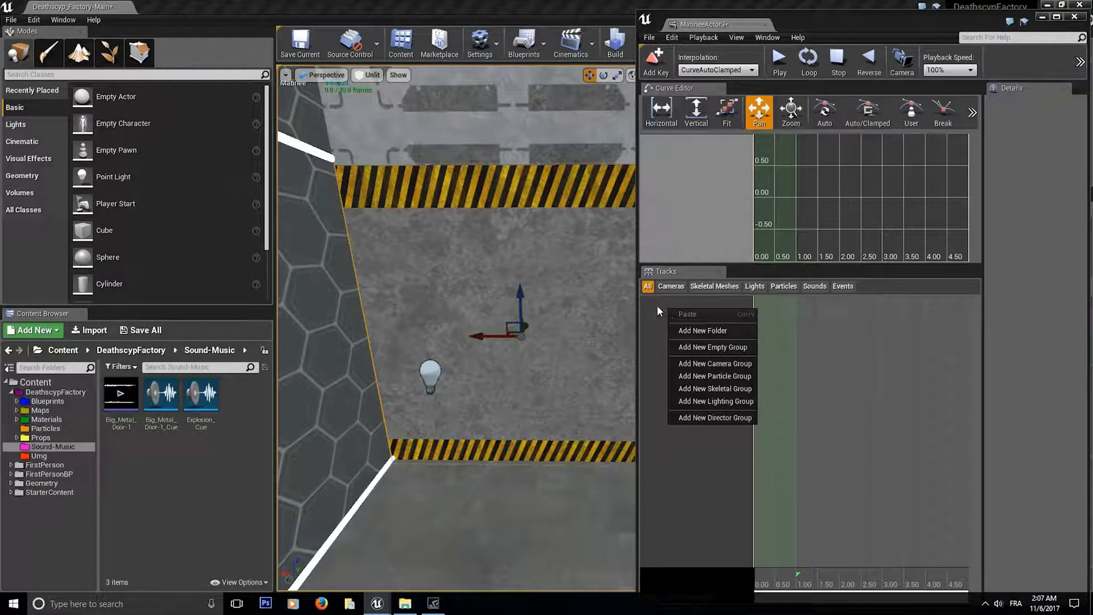
{"action": "left_click", "coordinate": [695, 344]}
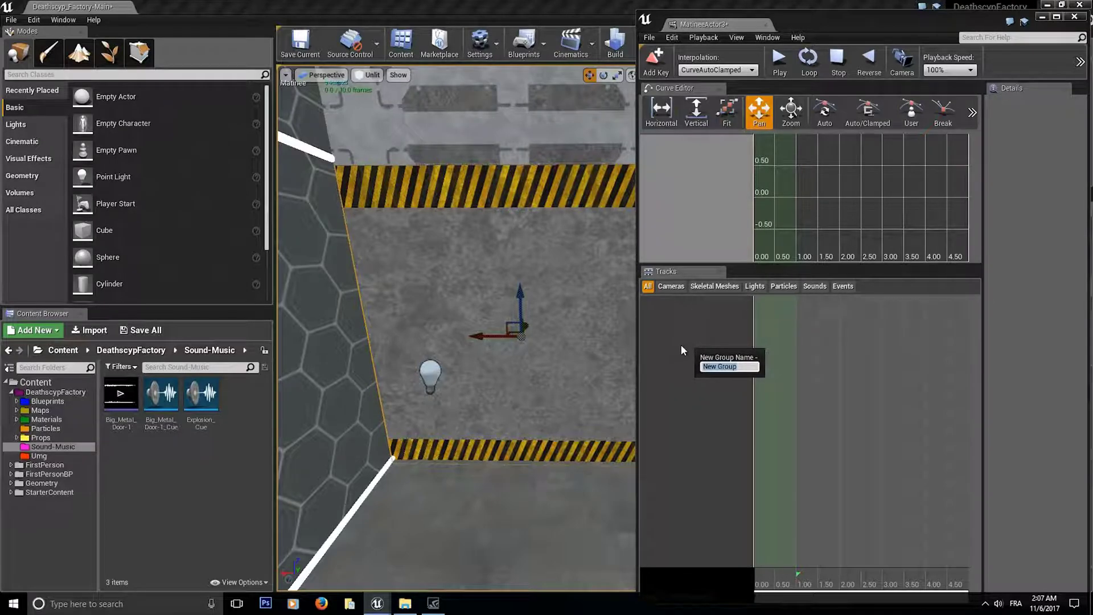
{"action": "type", "text": "Door_Open"}
{"action": "key", "text": "Return"}
{"action": "right_click", "coordinate": [676, 306]}
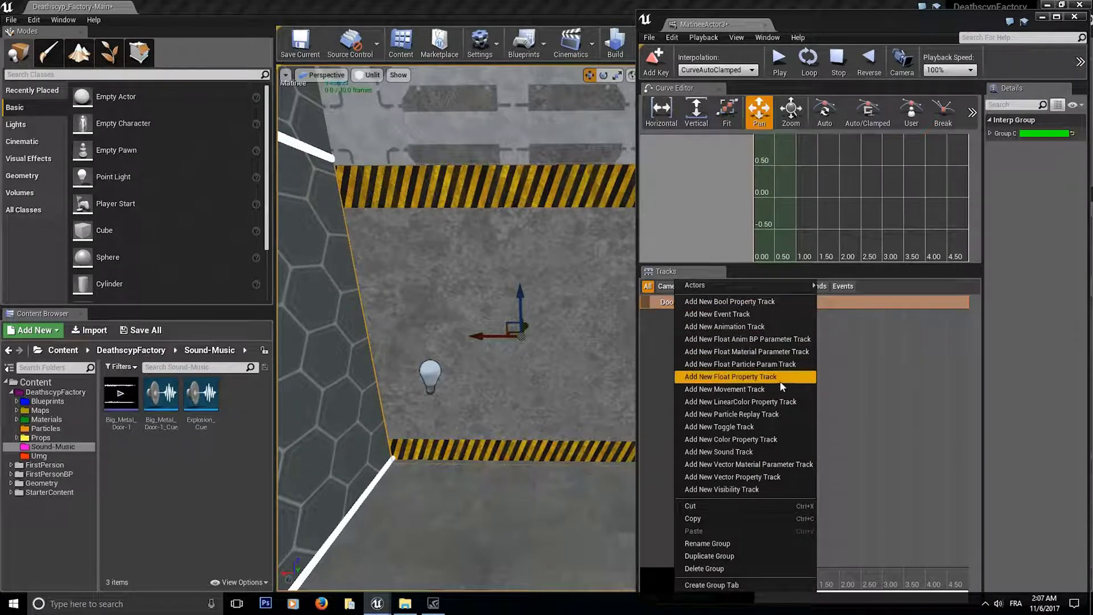
{"action": "left_click", "coordinate": [714, 381]}
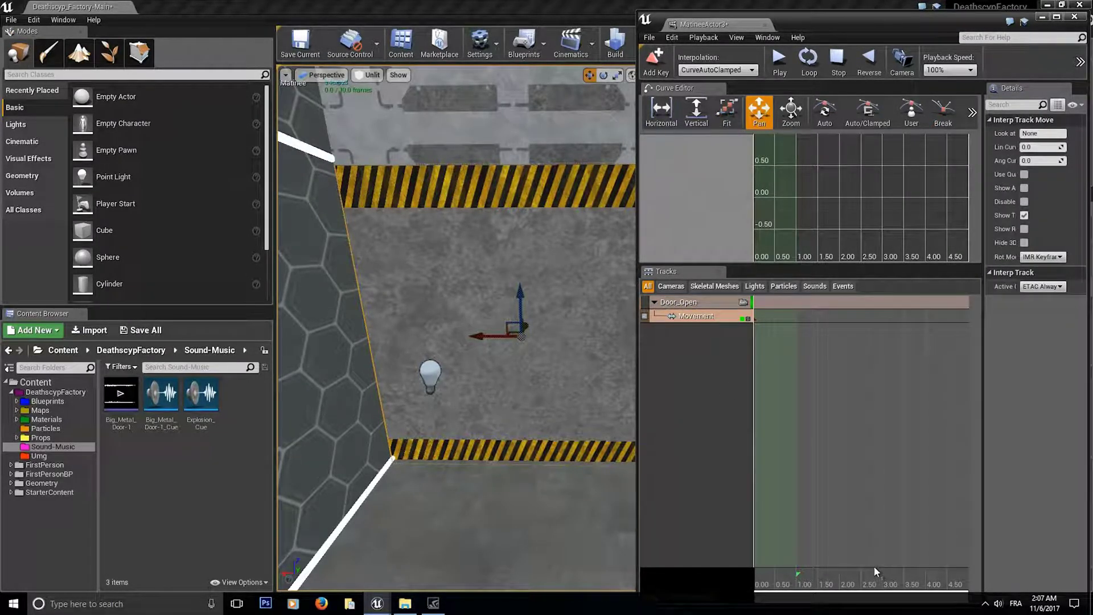
- Set the Matinee's loop section end and sequence end to about 4 seconds and place the time cursor there
{"action": "left_click_drag", "start_coordinate": [906, 524], "coordinate": [863, 518]}
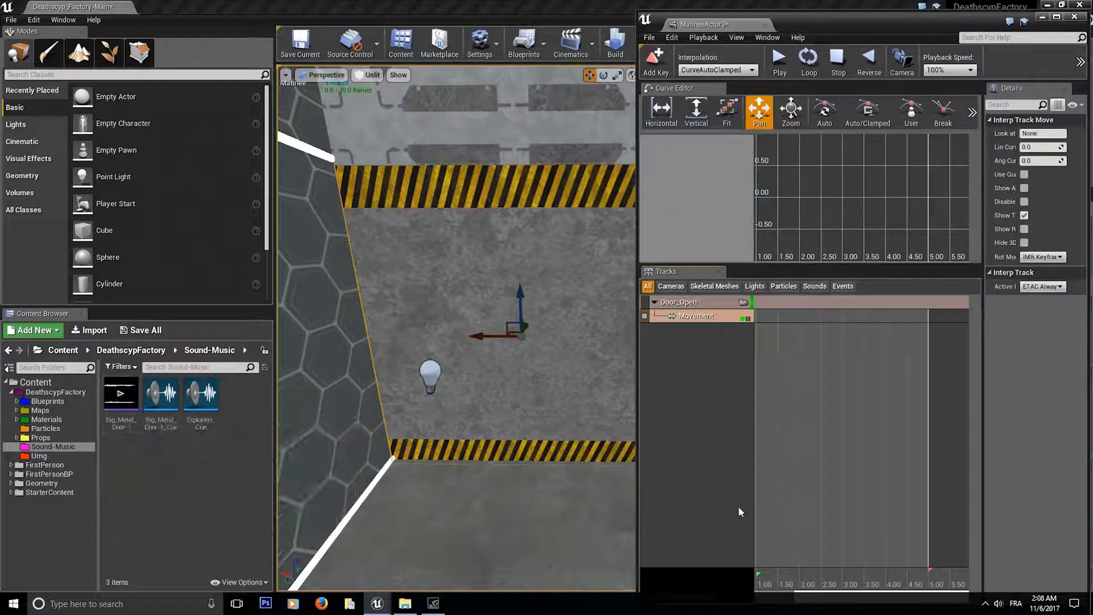
{"action": "left_click_drag", "start_coordinate": [753, 575], "coordinate": [951, 588]}
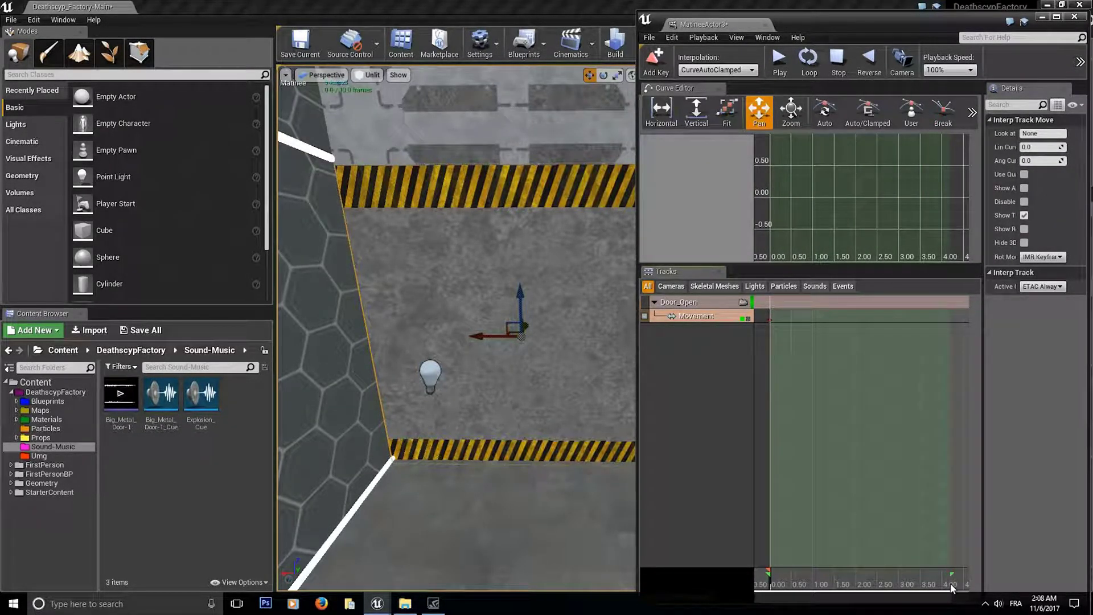
{"action": "left_click_drag", "start_coordinate": [955, 531], "coordinate": [899, 528]}
{"action": "left_click", "coordinate": [923, 575]}
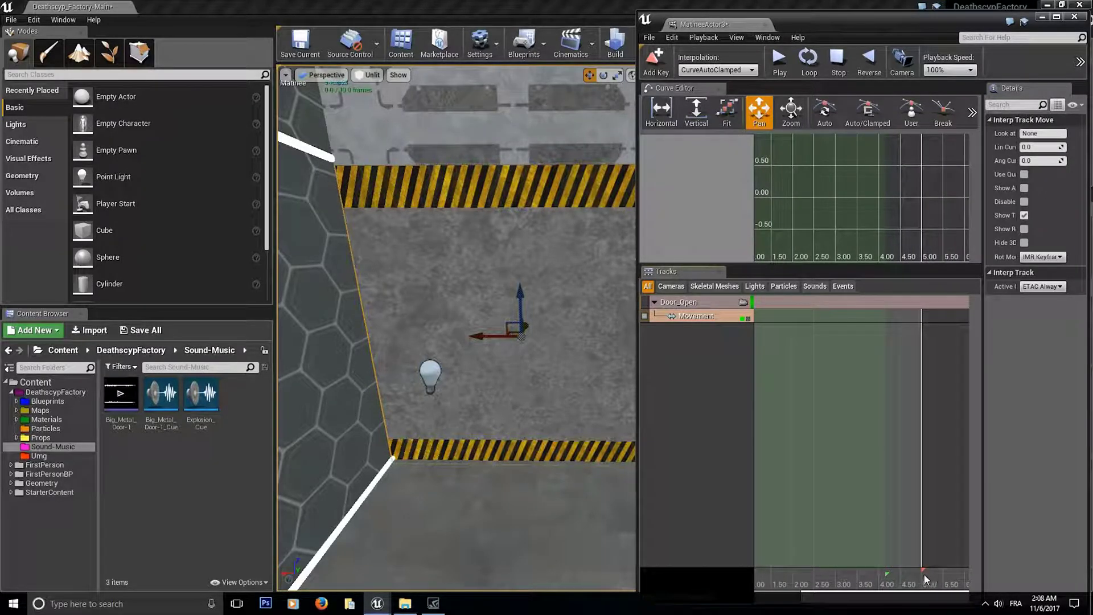
{"action": "left_click_drag", "start_coordinate": [923, 571], "coordinate": [889, 573]}
{"action": "left_click_drag", "start_coordinate": [807, 510], "coordinate": [861, 511]}
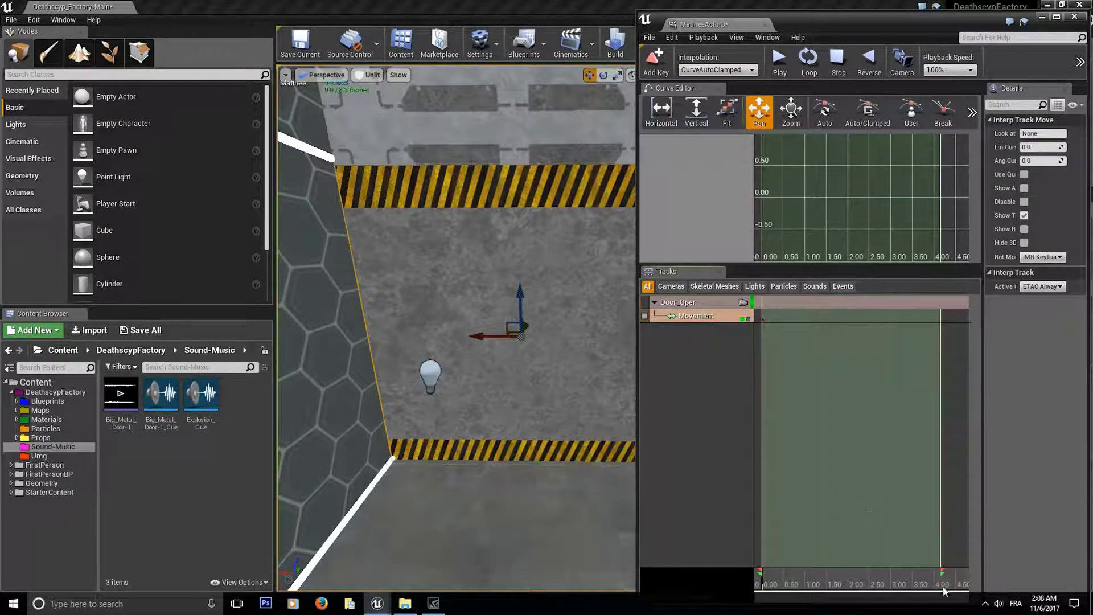
{"action": "left_click", "coordinate": [942, 582]}
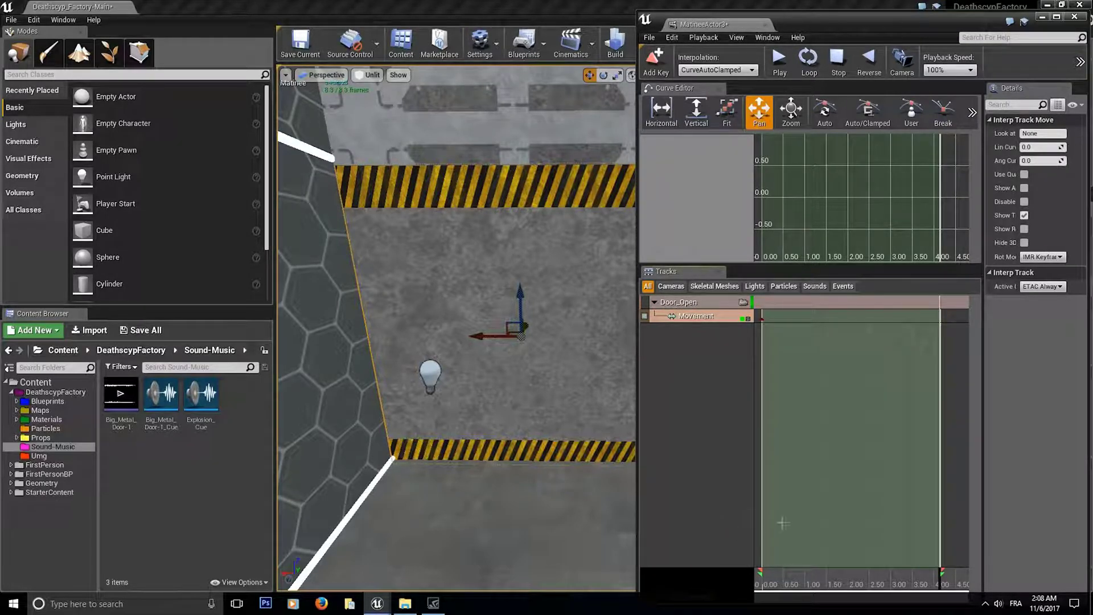
- Add a movement key at about 0.5 seconds and raise the door slightly along its vertical axis for that key
{"action": "left_click", "coordinate": [785, 575]}
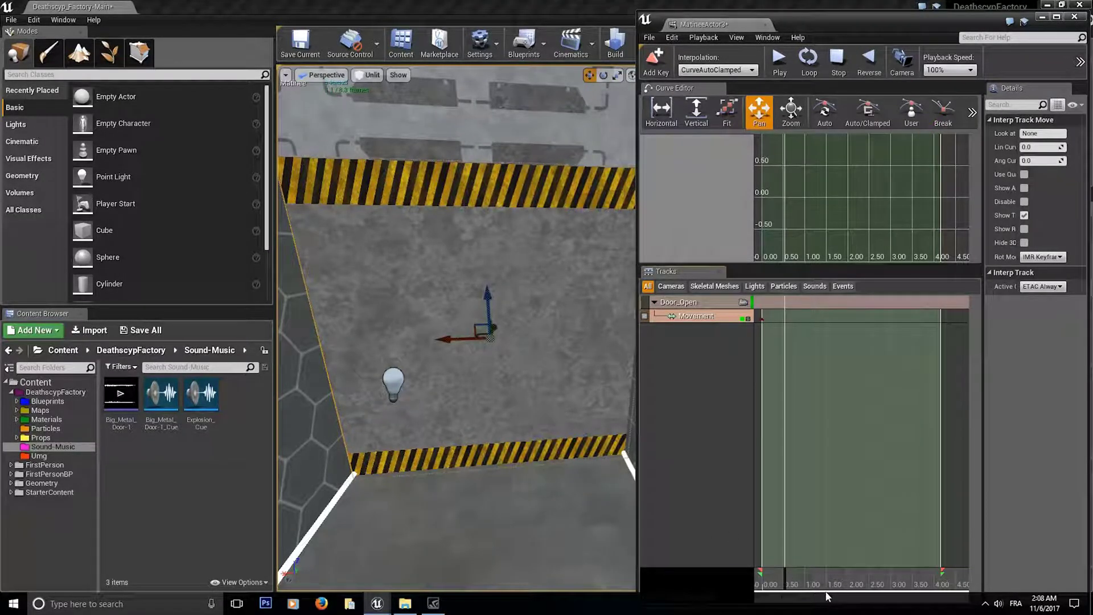
{"action": "key", "text": "Return"}
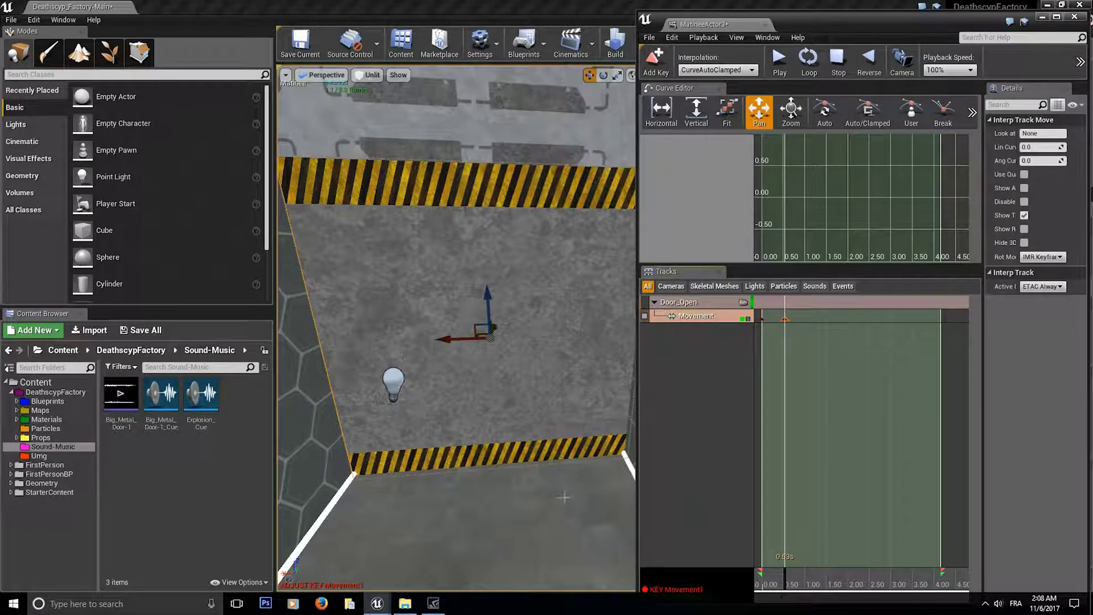
{"action": "right_click_drag", "start_coordinate": [513, 443], "coordinate": [472, 443]}
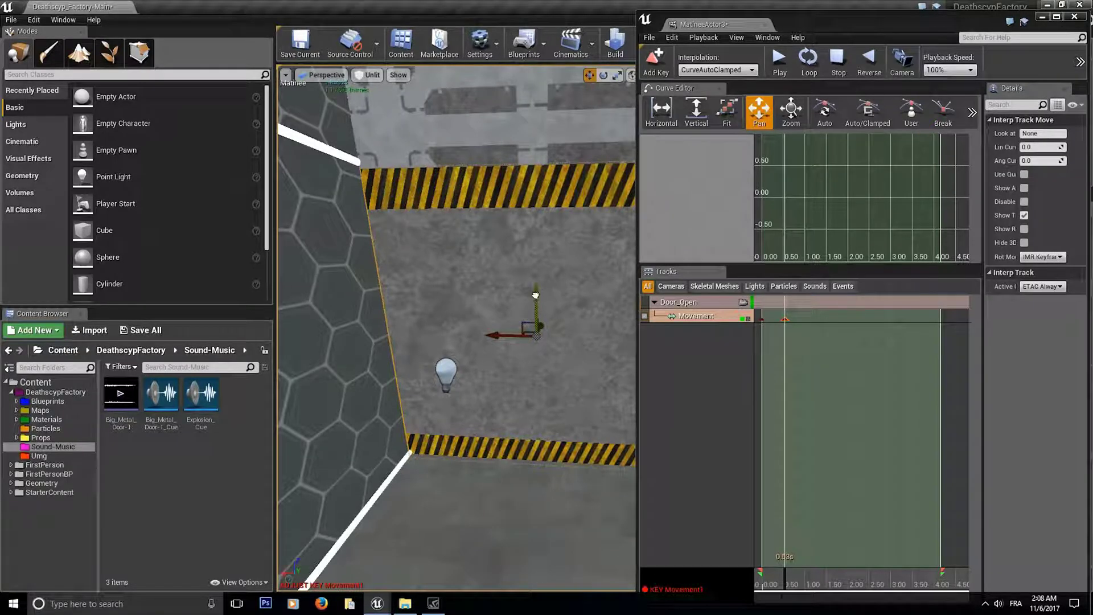
{"action": "left_click_drag", "start_coordinate": [537, 290], "coordinate": [542, 233]}
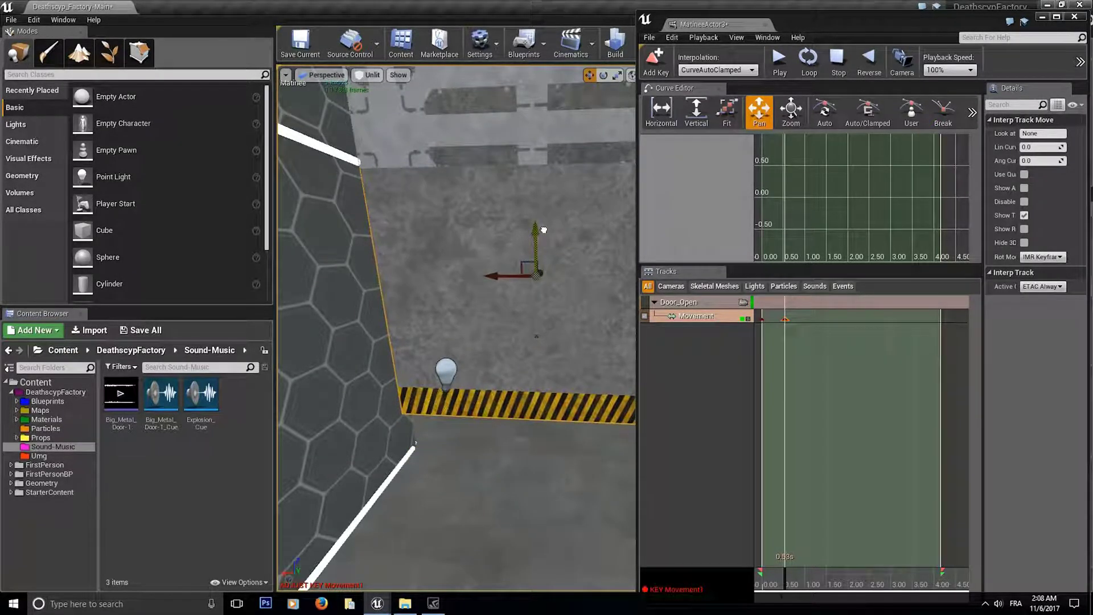
- Add two more movement keys holding the door's position, one at about 1 second and one at about 4 seconds
{"action": "left_click", "coordinate": [808, 570]}
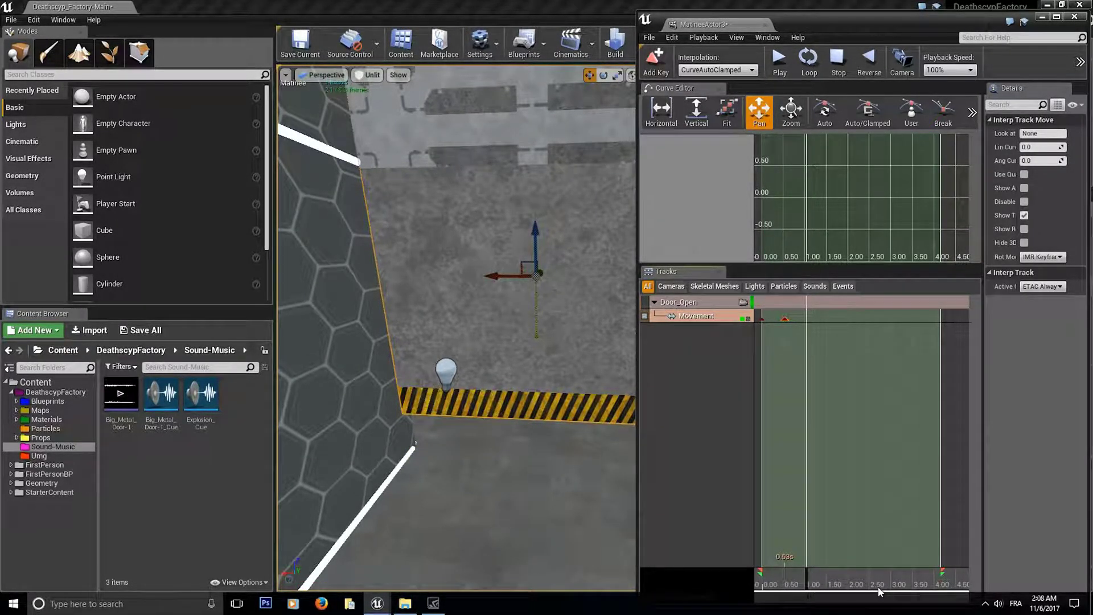
{"action": "key", "text": "Return"}
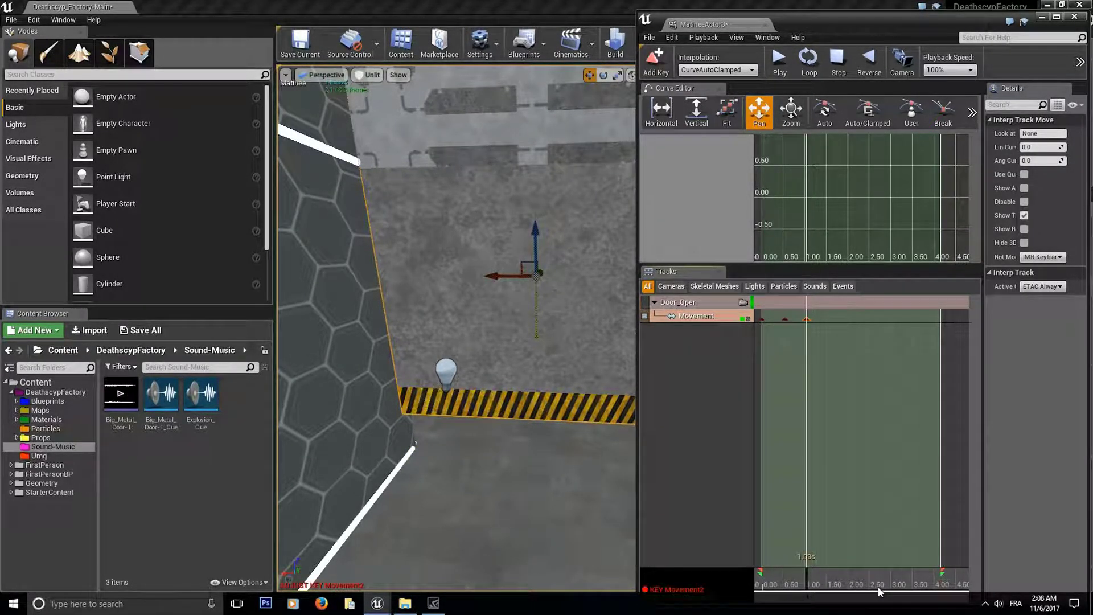
{"action": "left_click", "coordinate": [938, 588]}
{"action": "key", "text": "Return"}
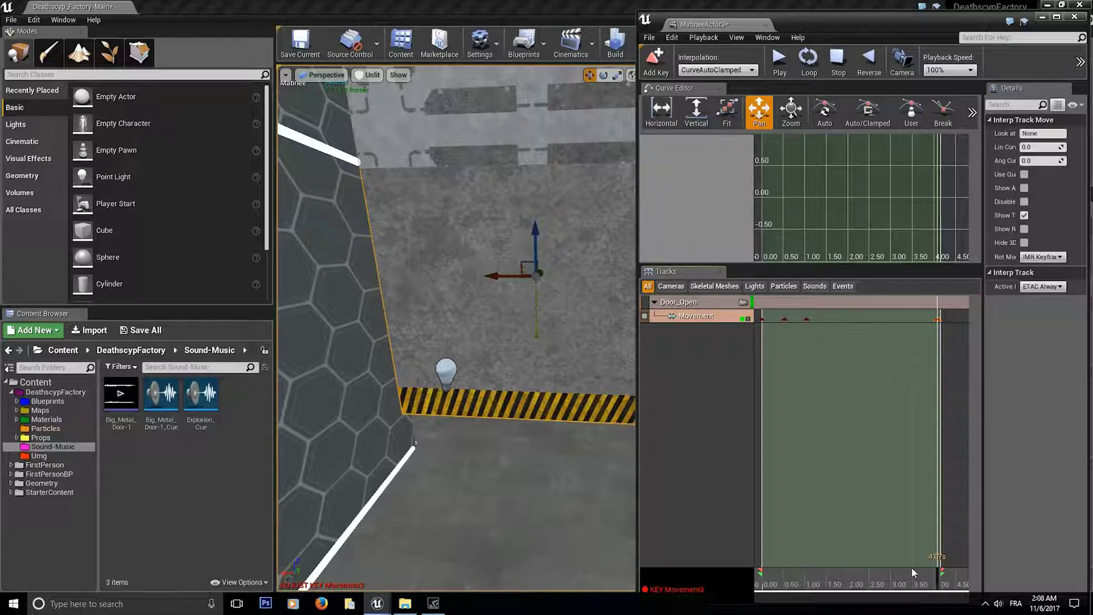
- Raise the door straight up for the last movement key, at about 4 seconds, until the doorway is fully clear
{"action": "left_click", "coordinate": [937, 318]}
{"action": "left_click_drag", "start_coordinate": [532, 236], "coordinate": [535, 68]}
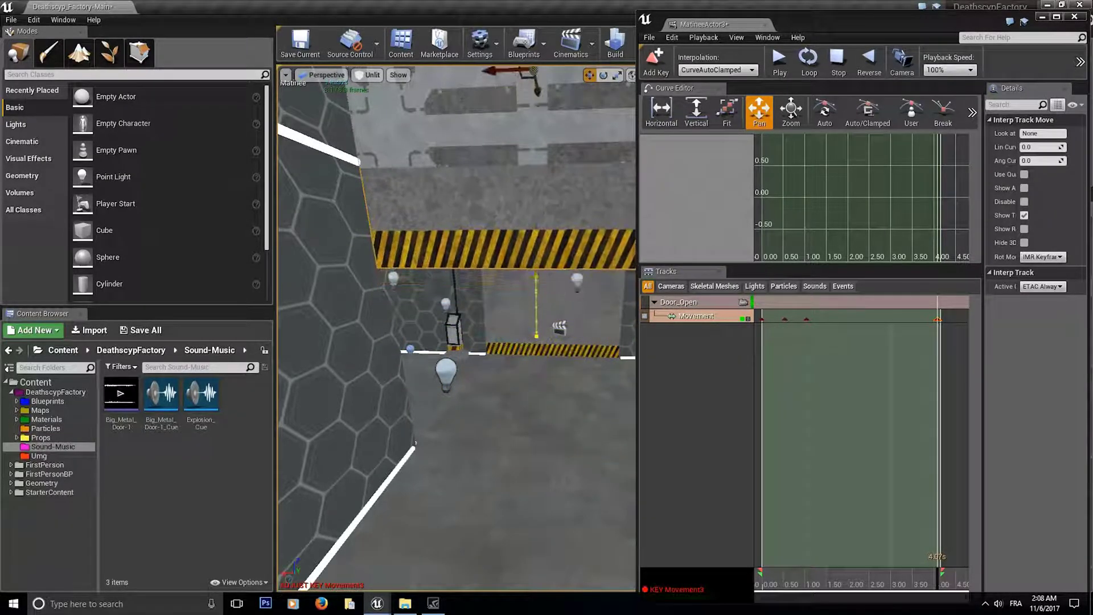
{"action": "right_click_drag", "start_coordinate": [534, 264], "coordinate": [569, 188]}
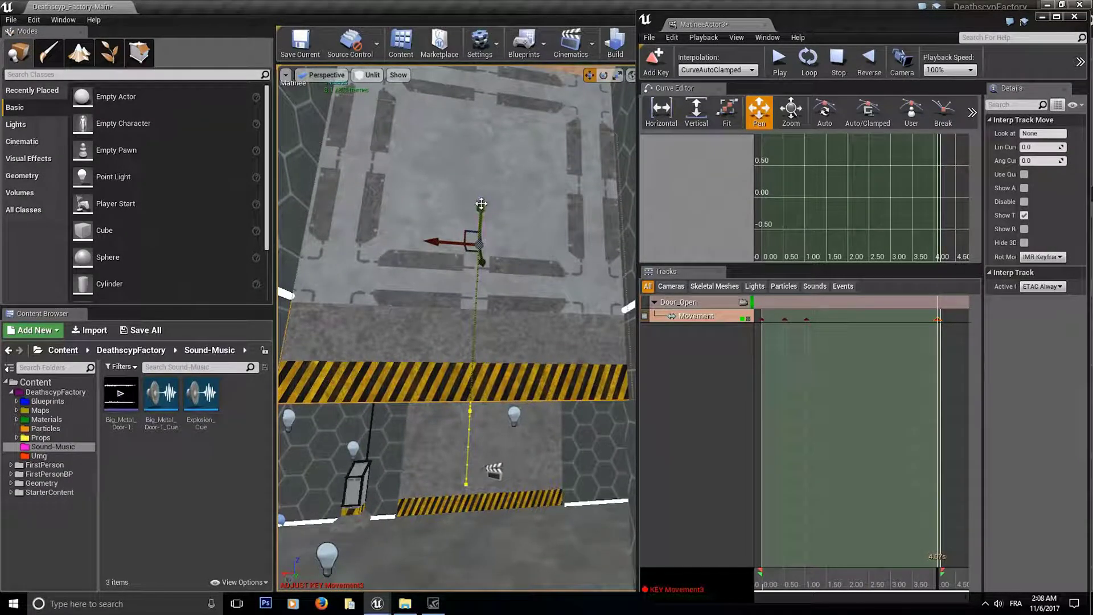
{"action": "left_click_drag", "start_coordinate": [481, 203], "coordinate": [483, 157]}
{"action": "right_click_drag", "start_coordinate": [482, 157], "coordinate": [433, 227]}
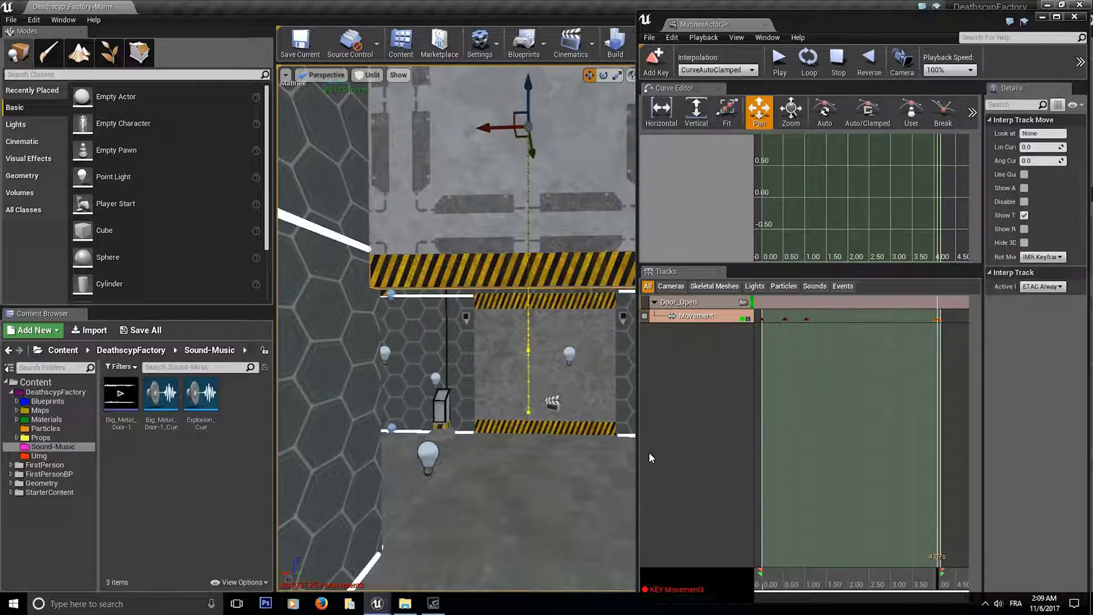
- Play the Matinee from the start twice to preview the door's opening movement, and rewind it to the beginning
{"action": "left_click", "coordinate": [712, 394]}
{"action": "left_click", "coordinate": [837, 76]}
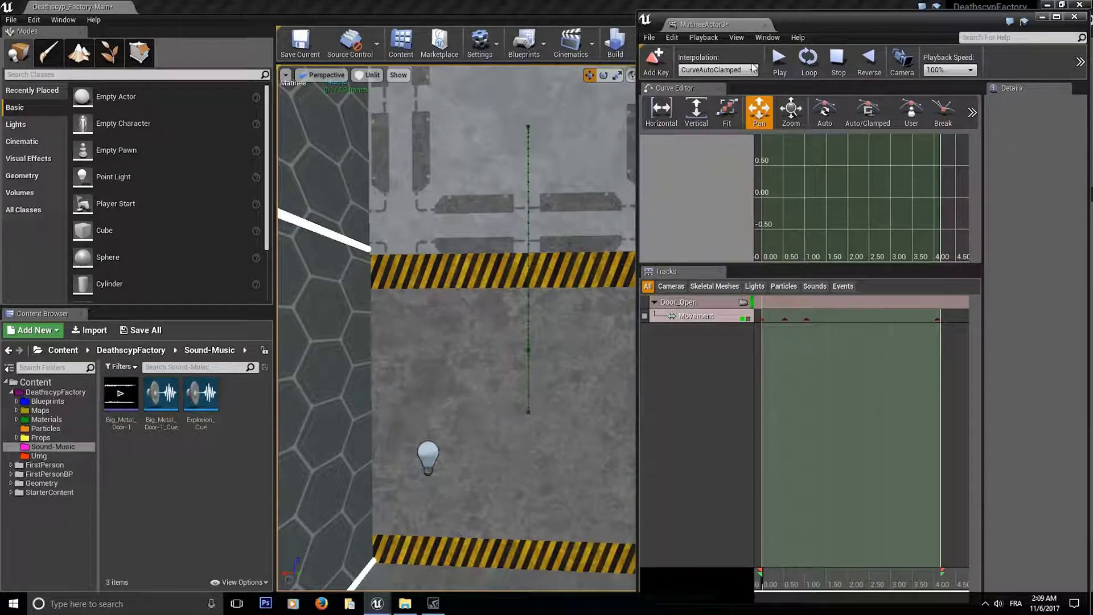
{"action": "left_click", "coordinate": [779, 60]}
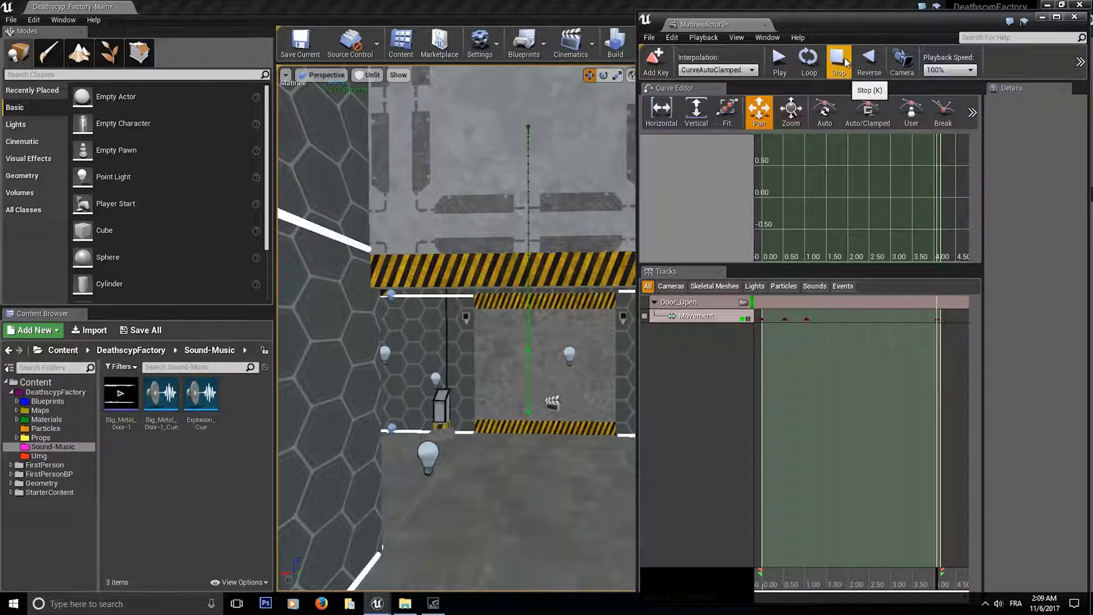
{"action": "left_click", "coordinate": [837, 63]}
{"action": "left_click", "coordinate": [781, 63]}
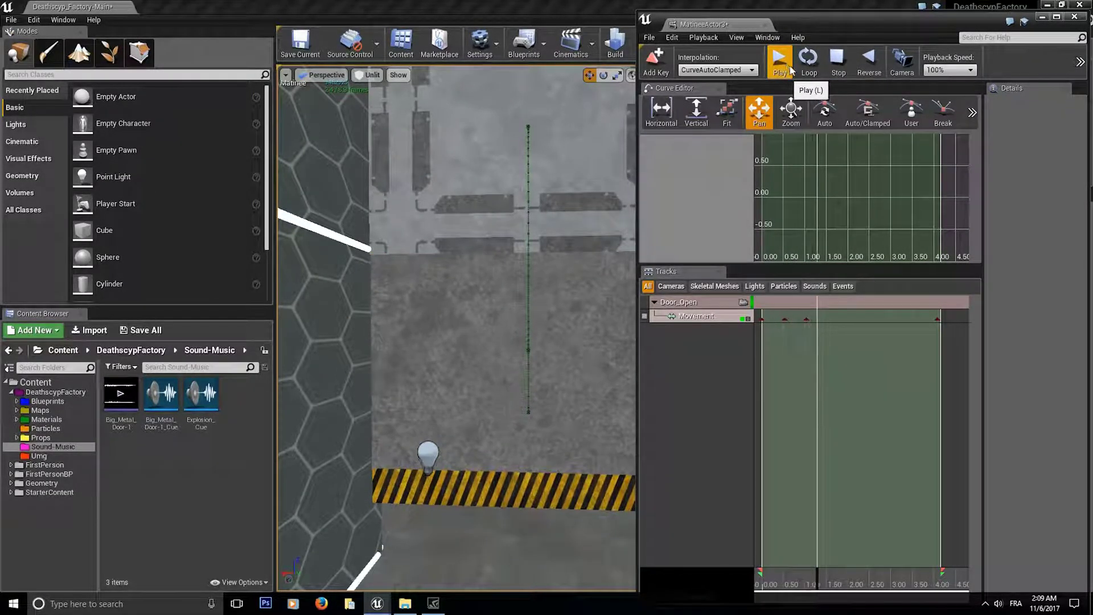
{"action": "left_click", "coordinate": [842, 66]}
{"action": "left_click", "coordinate": [843, 65]}
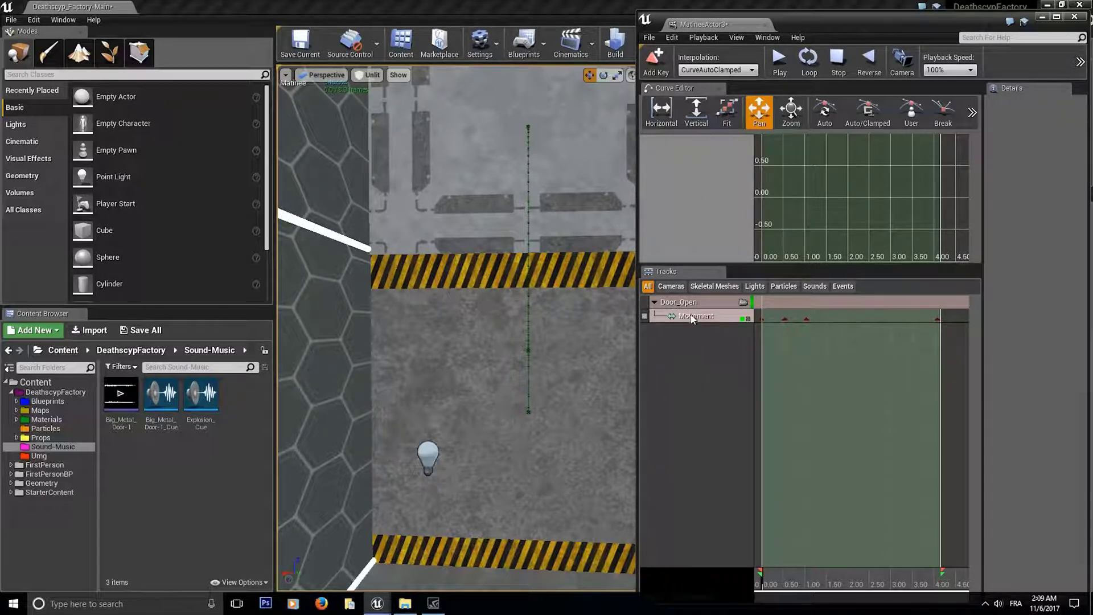
- Show the Movement track in the curve editor, fit its curves to the view, and hide the X and Y curves
{"action": "left_click", "coordinate": [666, 318]}
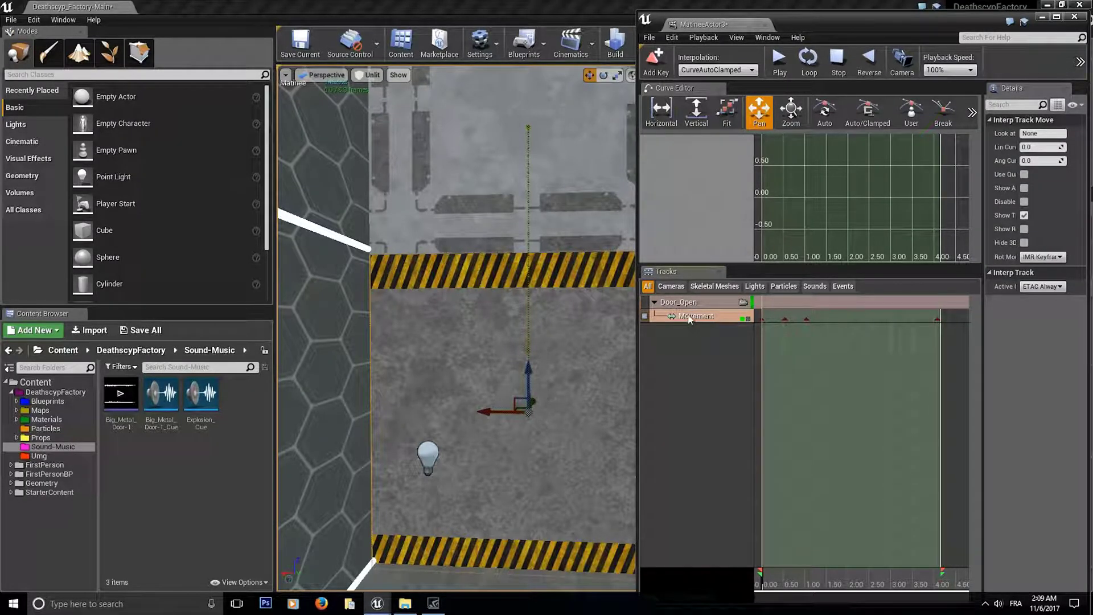
{"action": "left_click", "coordinate": [747, 318]}
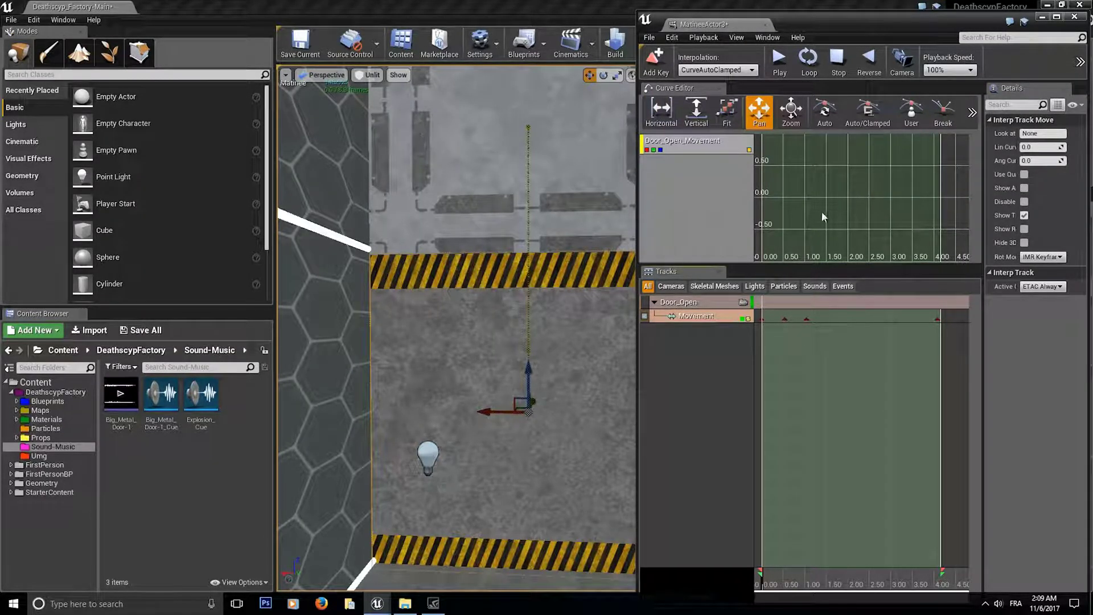
{"action": "left_click", "coordinate": [669, 117]}
{"action": "left_click", "coordinate": [684, 116]}
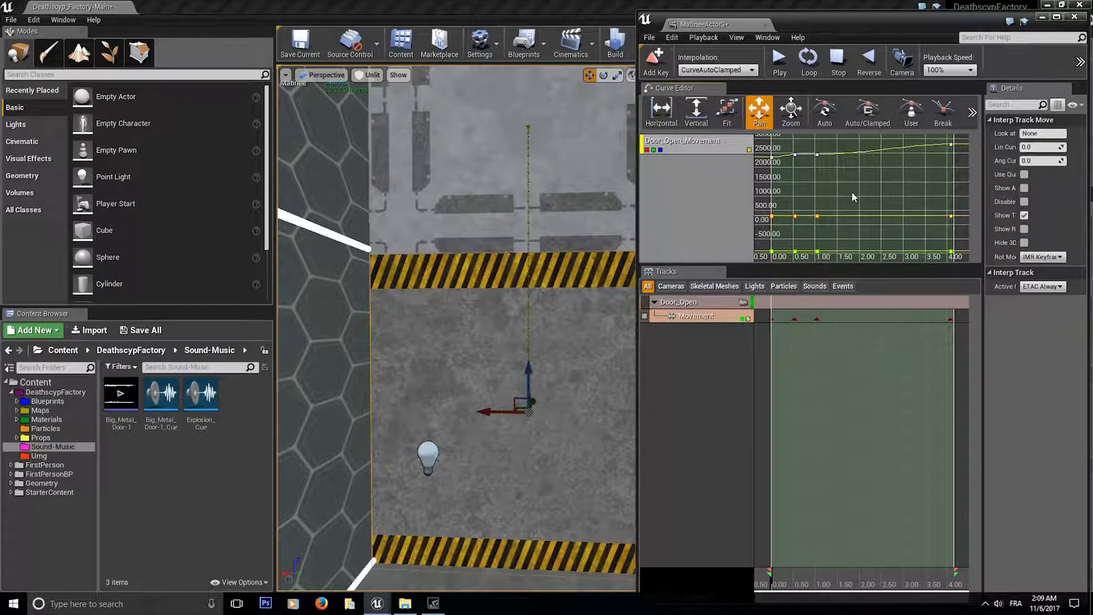
{"action": "left_click_drag", "start_coordinate": [851, 190], "coordinate": [879, 191]}
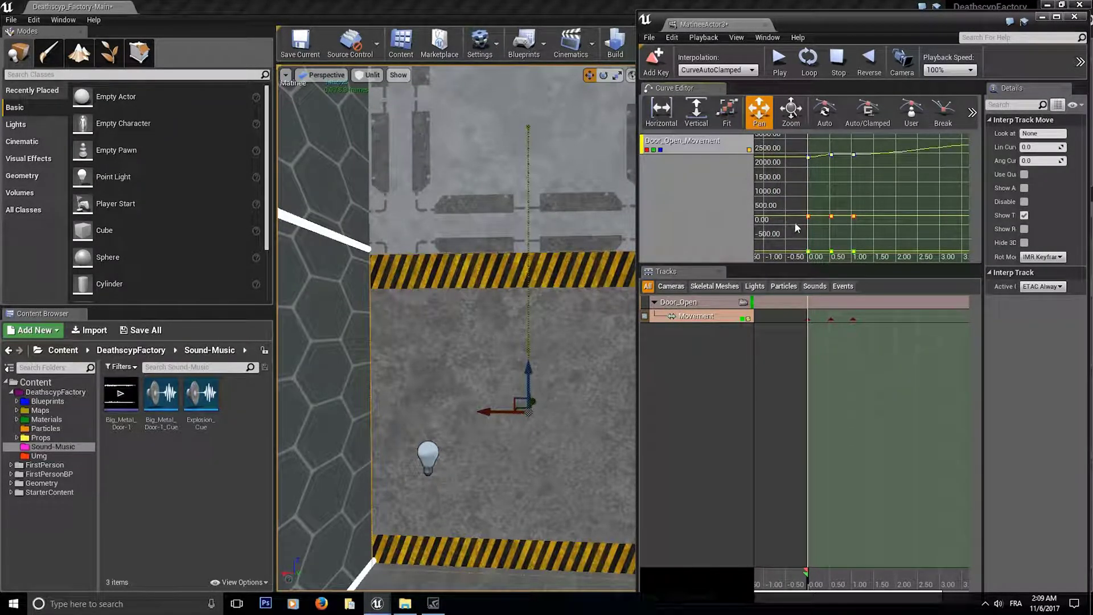
{"action": "left_click", "coordinate": [647, 150]}
{"action": "left_click", "coordinate": [653, 149]}
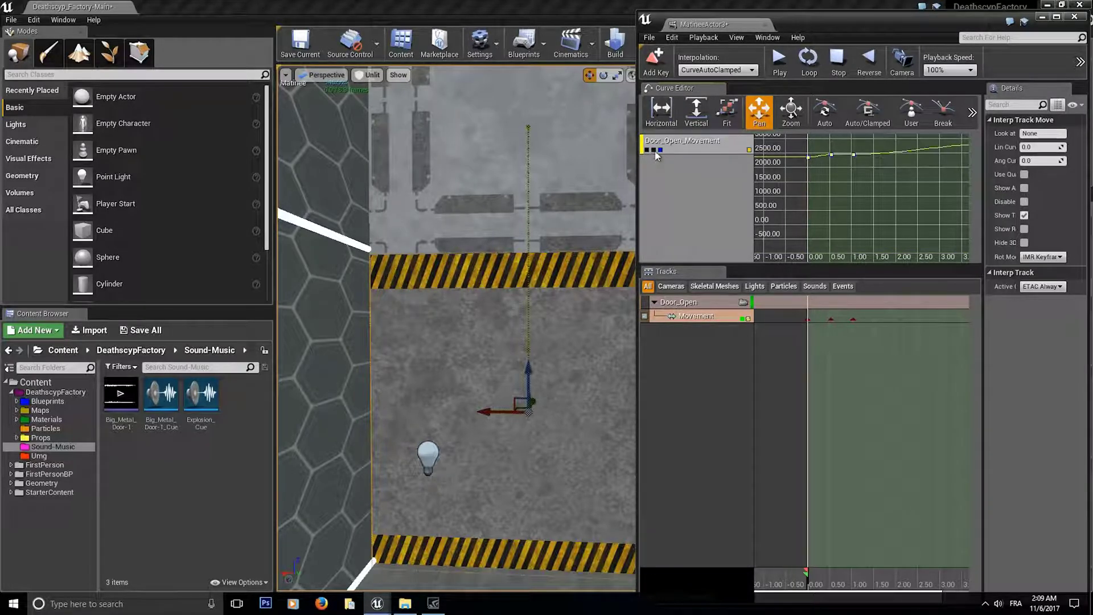
{"action": "left_click_drag", "start_coordinate": [863, 169], "coordinate": [851, 175]}
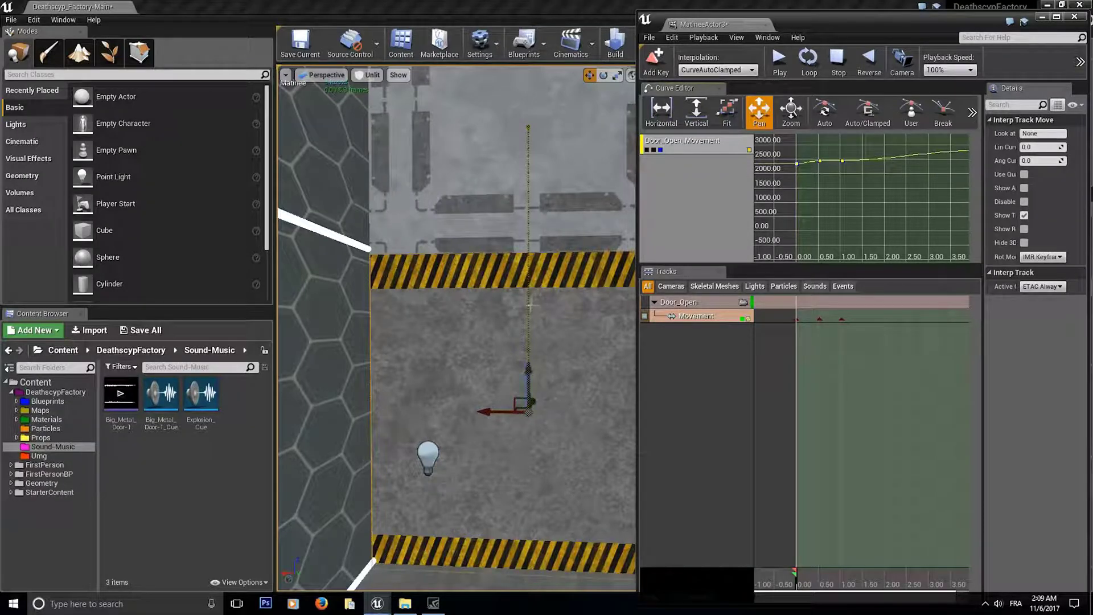
{"action": "mouse_move", "coordinate": [842, 217]}
{"action": "left_mouse_down"}
{"action": "mouse_move", "coordinate": [821, 229]}
{"action": "mouse_move", "coordinate": [843, 226]}
{"action": "left_mouse_up"}
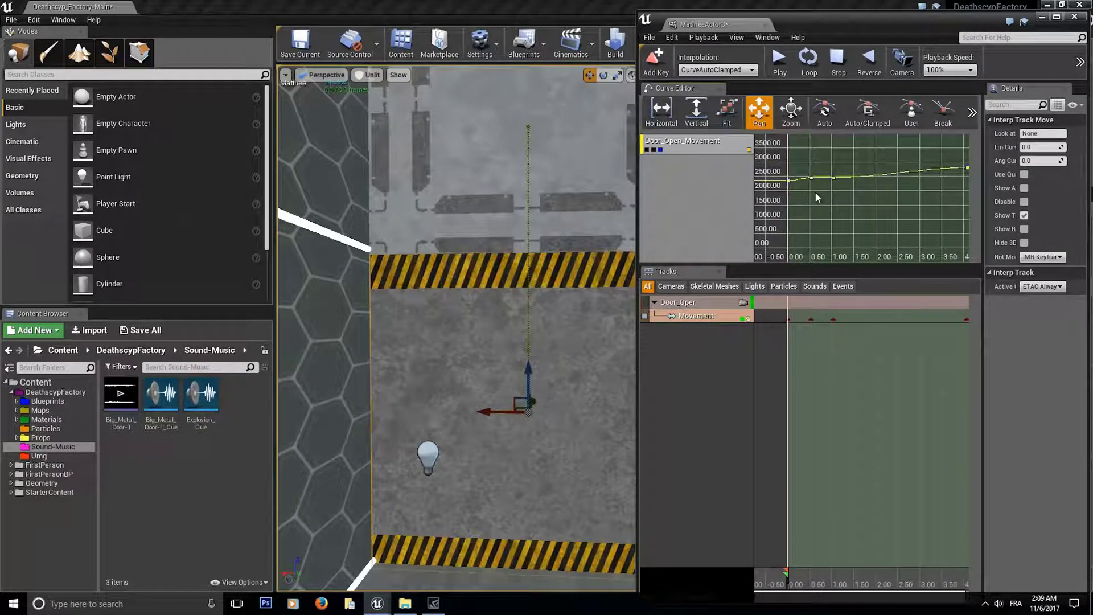
- Set the height curve's key at about 0.5 seconds to Curve Auto and play the sequence to preview it
{"action": "scroll", "coordinate": [847, 199], "scroll_direction": "up", "scroll_amount": 4}
{"action": "left_click_drag", "start_coordinate": [815, 193], "coordinate": [861, 197]}
{"action": "mouse_move", "coordinate": [868, 195]}
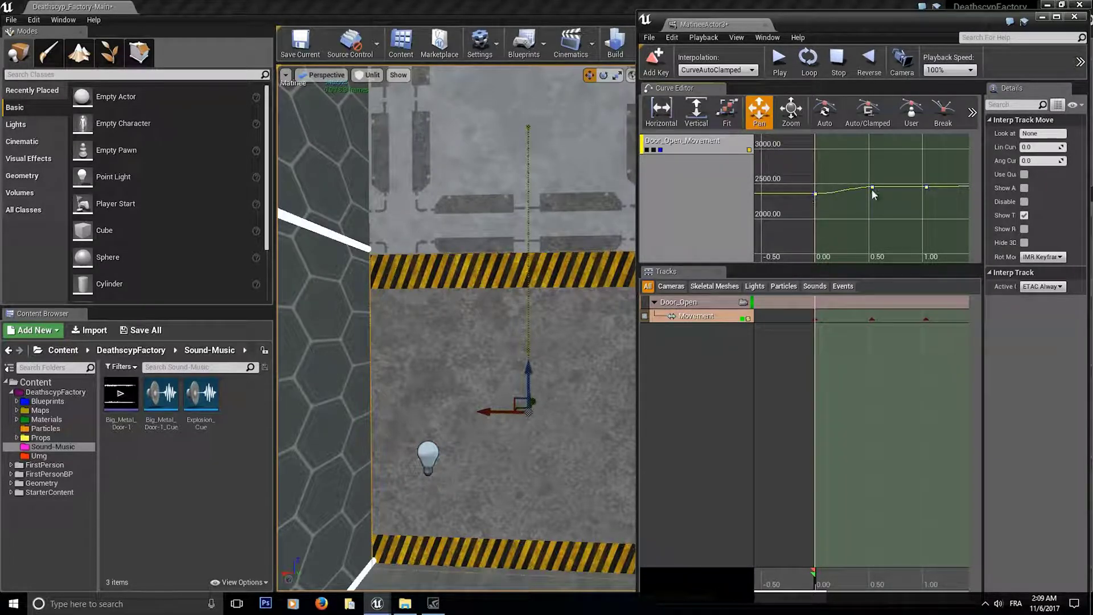
{"action": "left_click_drag", "start_coordinate": [930, 189], "coordinate": [729, 195]}
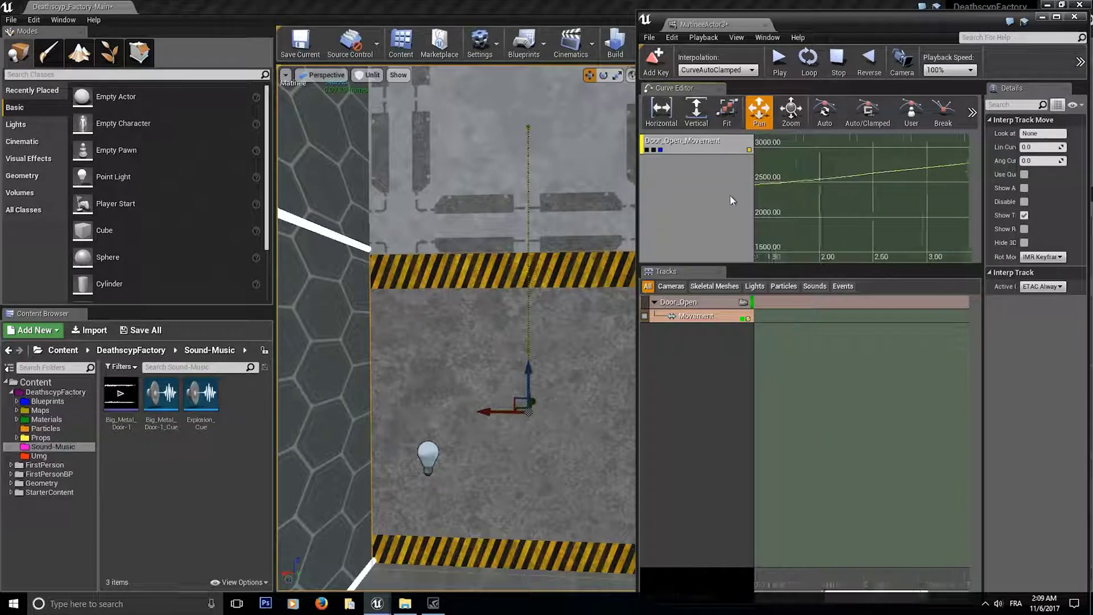
{"action": "left_click_drag", "start_coordinate": [820, 195], "coordinate": [975, 197]}
{"action": "left_click_drag", "start_coordinate": [820, 195], "coordinate": [859, 194]}
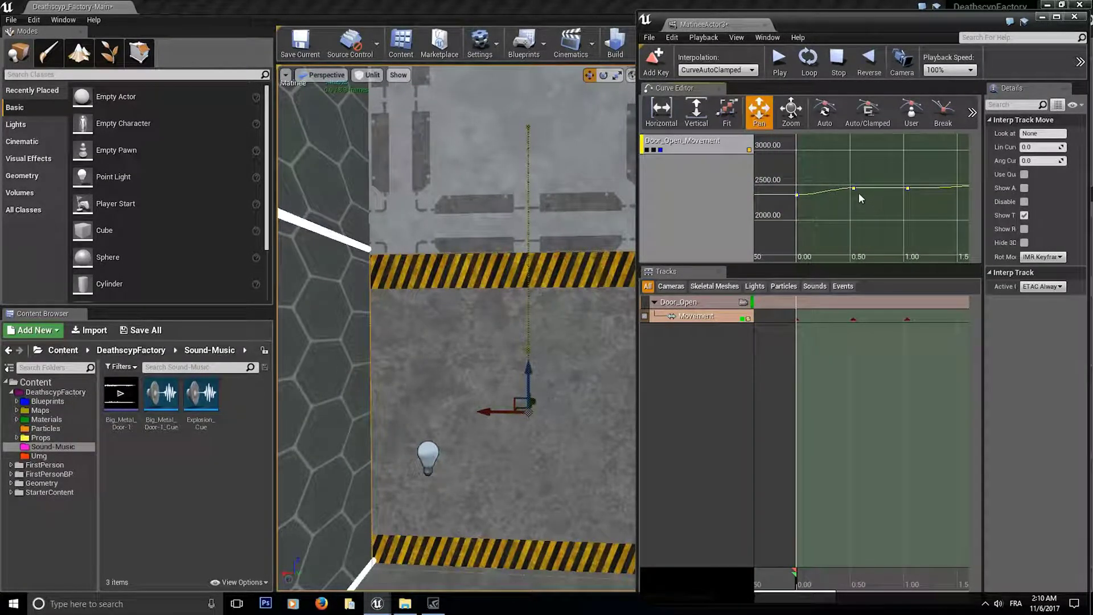
{"action": "left_click", "coordinate": [854, 188]}
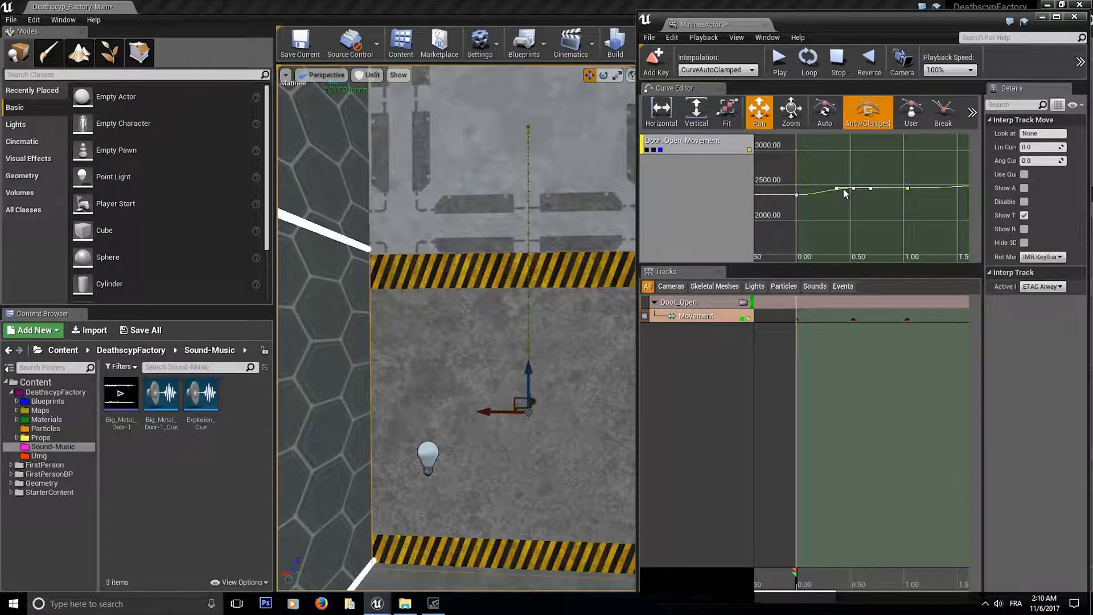
{"action": "left_click", "coordinate": [825, 121]}
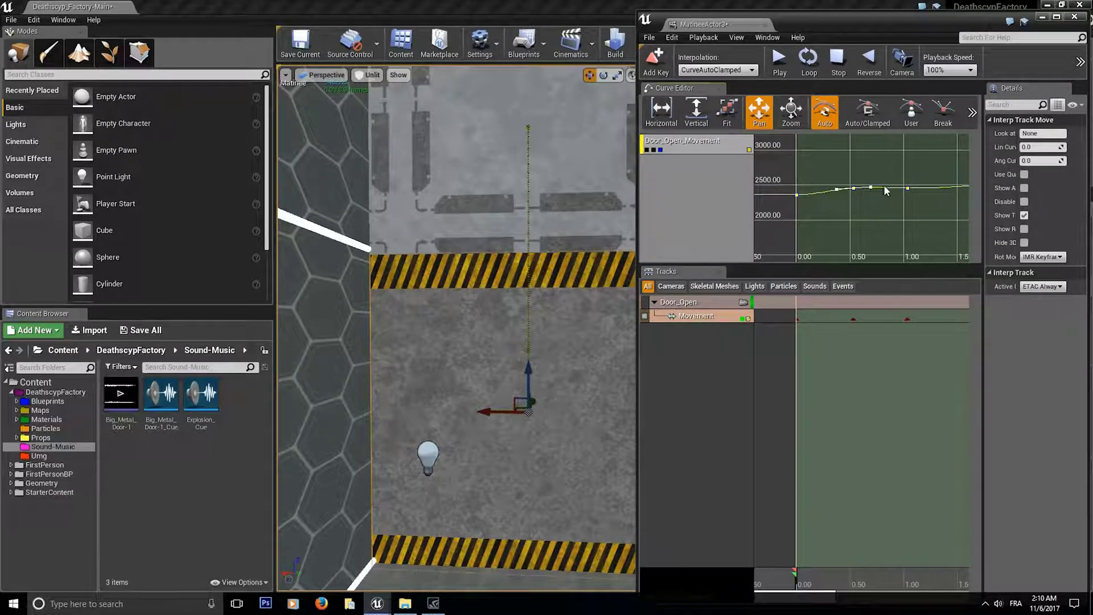
{"action": "left_click", "coordinate": [789, 64]}
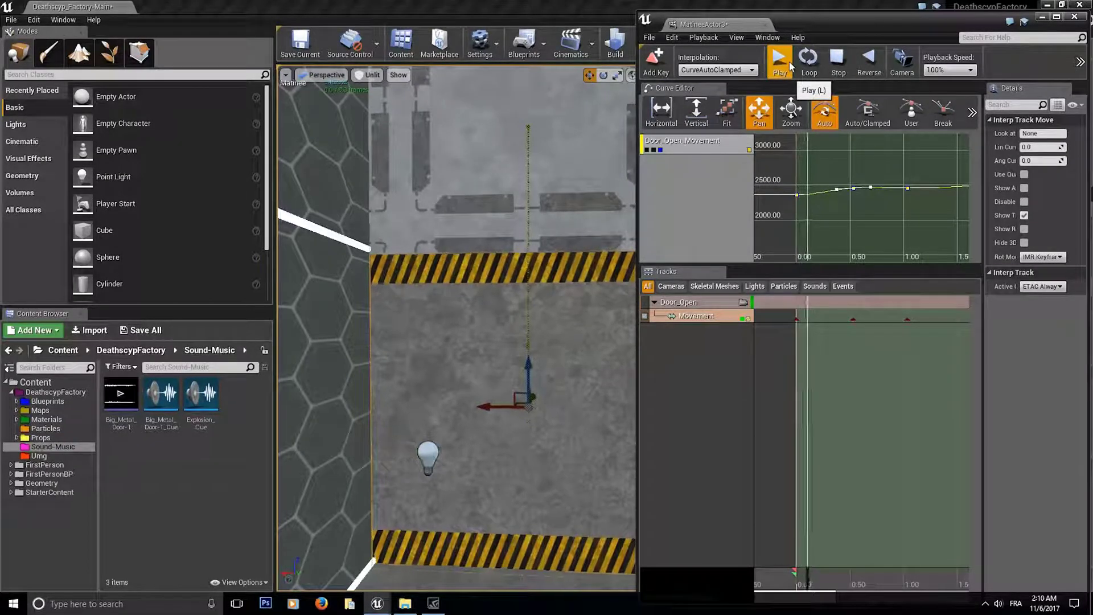
{"action": "left_click", "coordinate": [819, 69]}
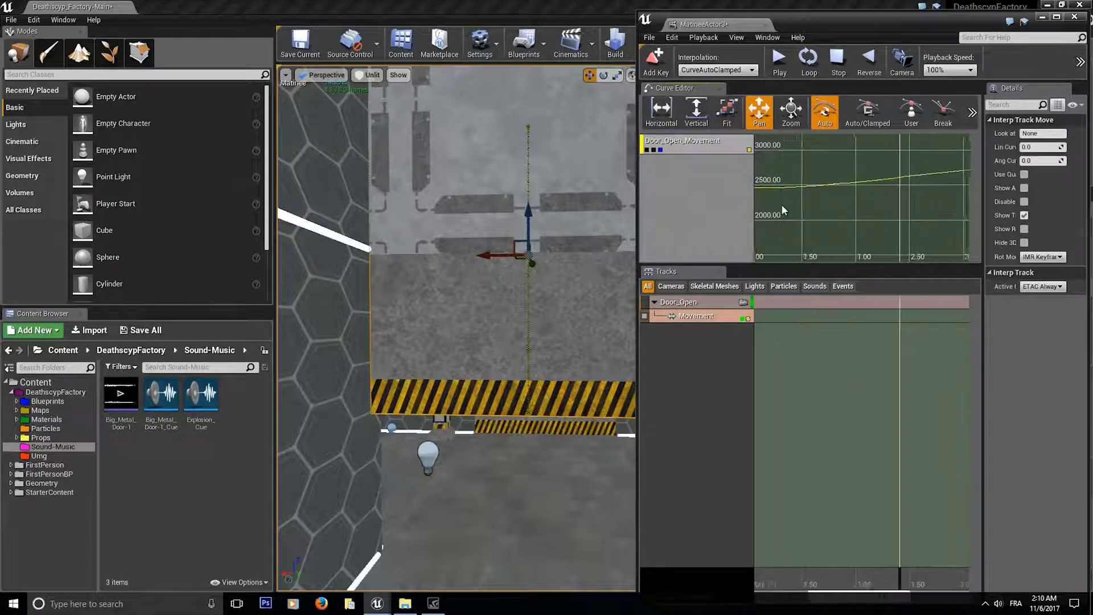
- Nudge the height curve's key at about 1 second slightly and set it to Curve Auto
{"action": "left_click", "coordinate": [859, 190]}
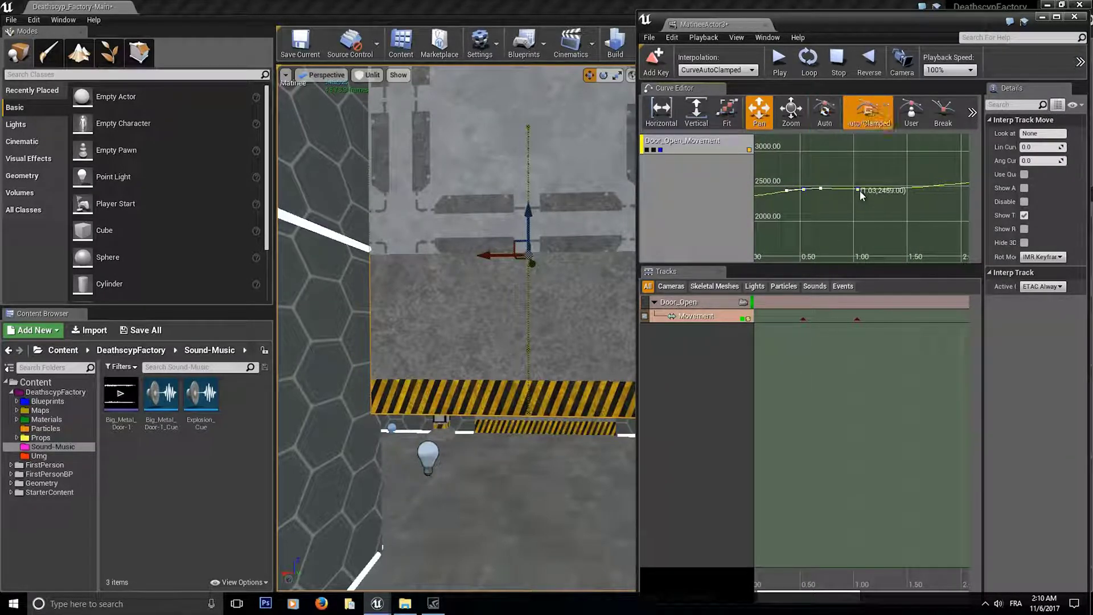
{"action": "left_click", "coordinate": [859, 190]}
{"action": "left_click_drag", "start_coordinate": [858, 189], "coordinate": [860, 189], "text": "ctrl"}
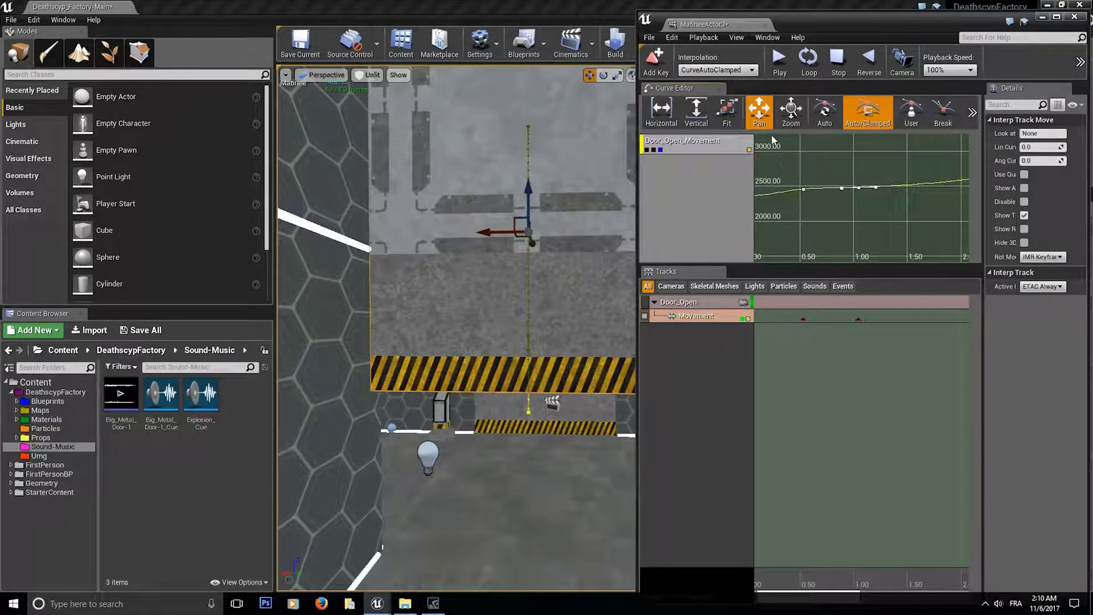
{"action": "left_click", "coordinate": [823, 124]}
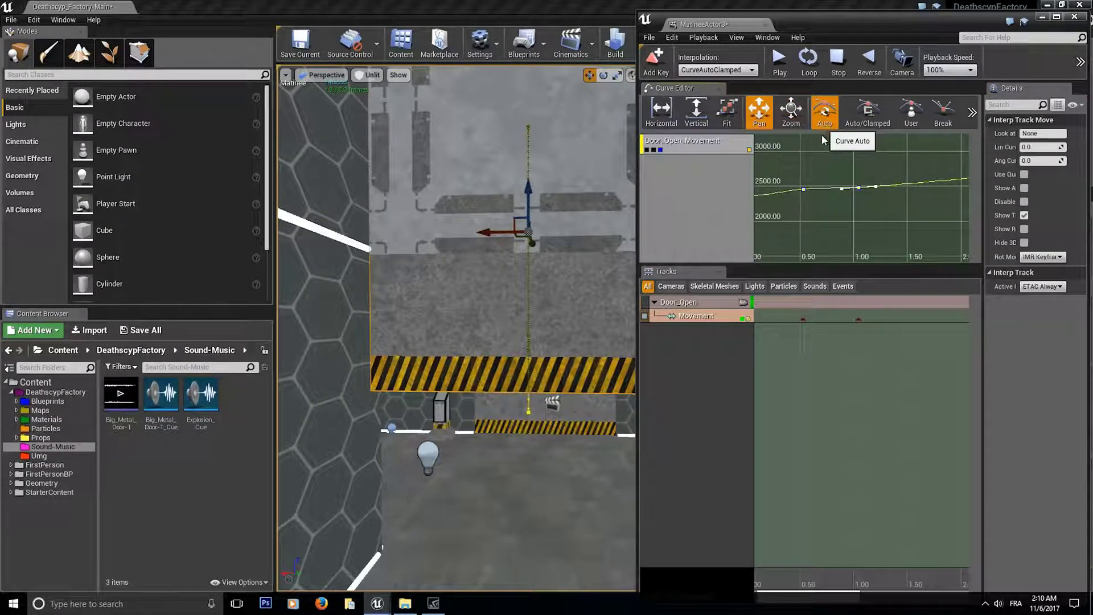
- Replay the Matinee from the start to check the door's smoothed movement, and stop playback
{"action": "left_click", "coordinate": [838, 69]}
{"action": "left_click", "coordinate": [784, 67]}
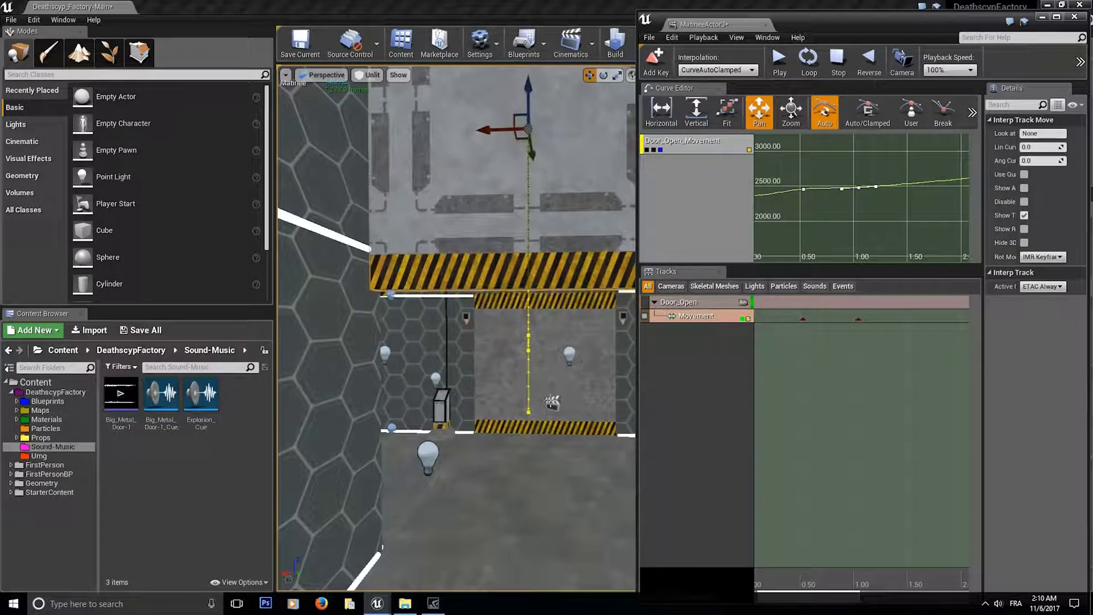
{"action": "left_click", "coordinate": [837, 71]}
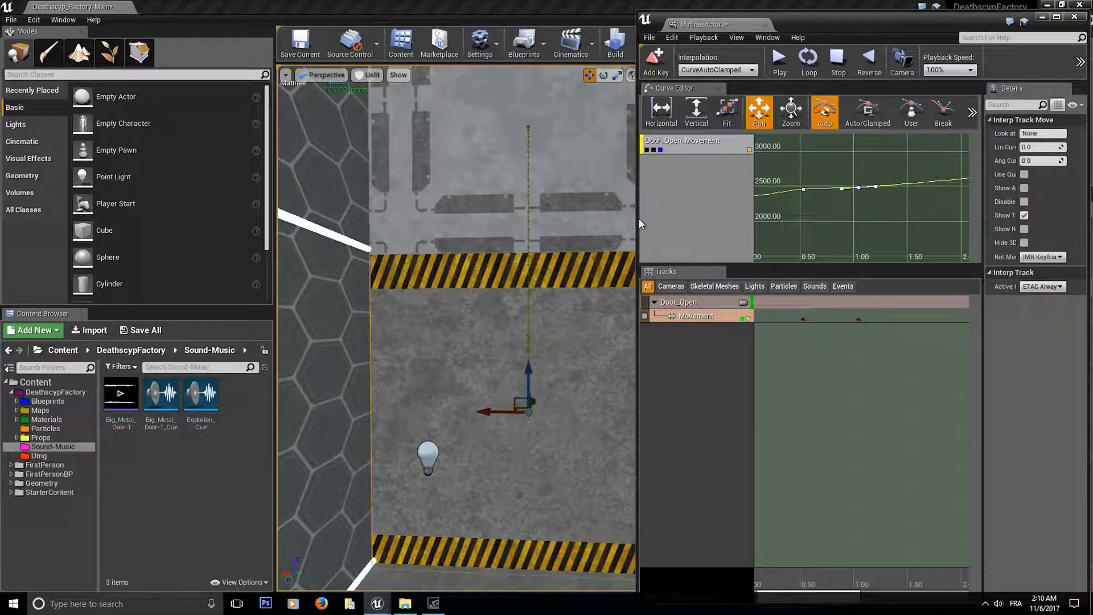
- Widen the Matinee editor window to view its full set of tools, and shrink it back beside the viewport
{"action": "left_click_drag", "start_coordinate": [639, 218], "coordinate": [191, 228]}
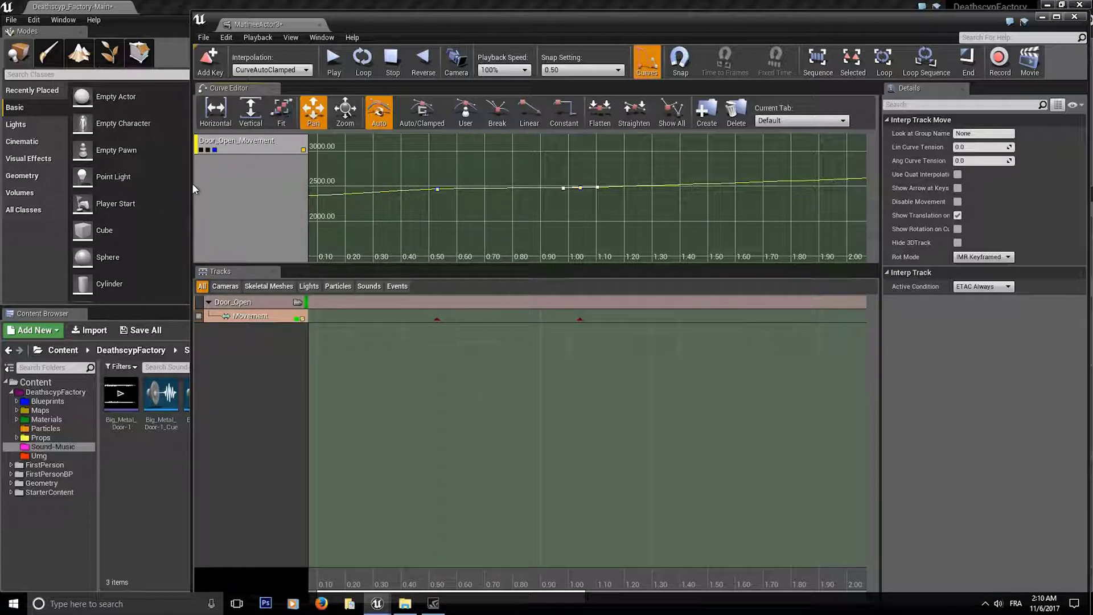
{"action": "left_click_drag", "start_coordinate": [193, 183], "coordinate": [646, 187]}
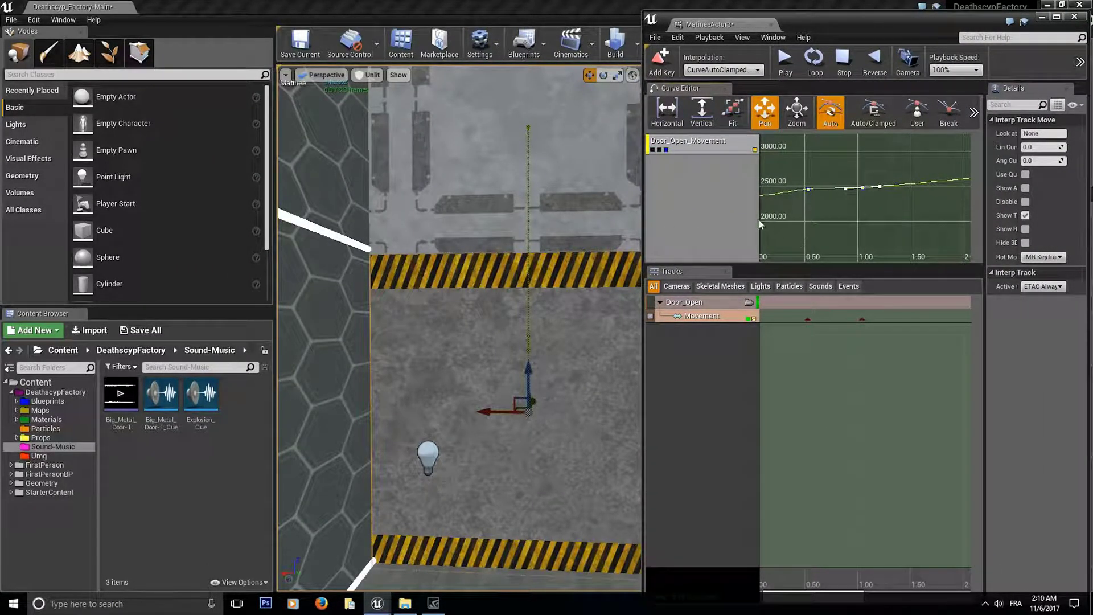
- Add a new sound track to the Door_Open group in the Matinee
{"action": "left_click_drag", "start_coordinate": [641, 352], "coordinate": [649, 347]}
{"action": "left_click", "coordinate": [683, 343]}
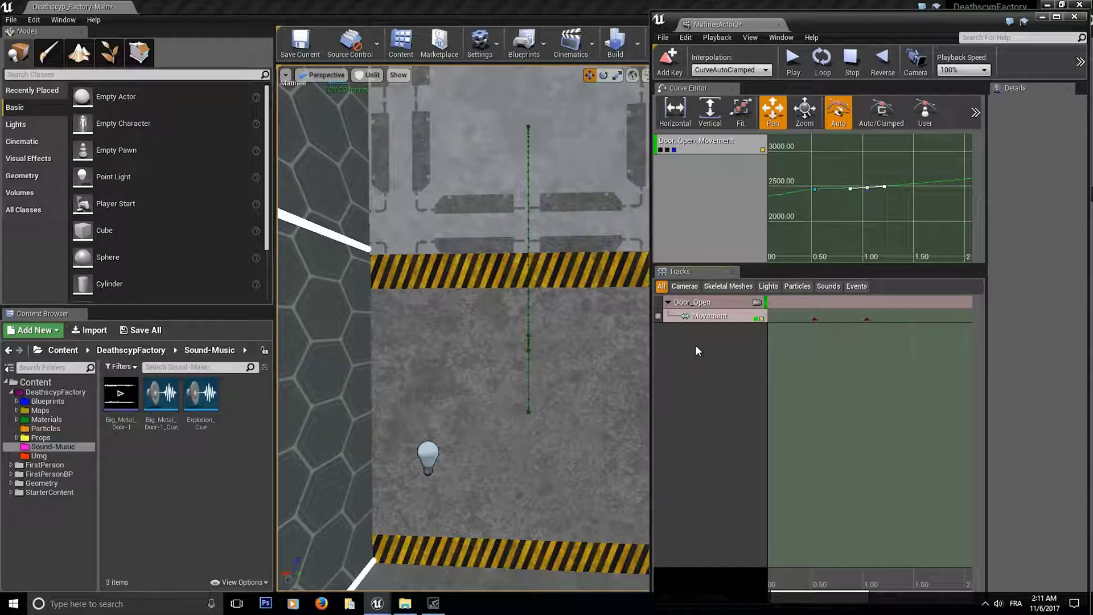
{"action": "left_click", "coordinate": [692, 303]}
{"action": "right_click", "coordinate": [691, 306]}
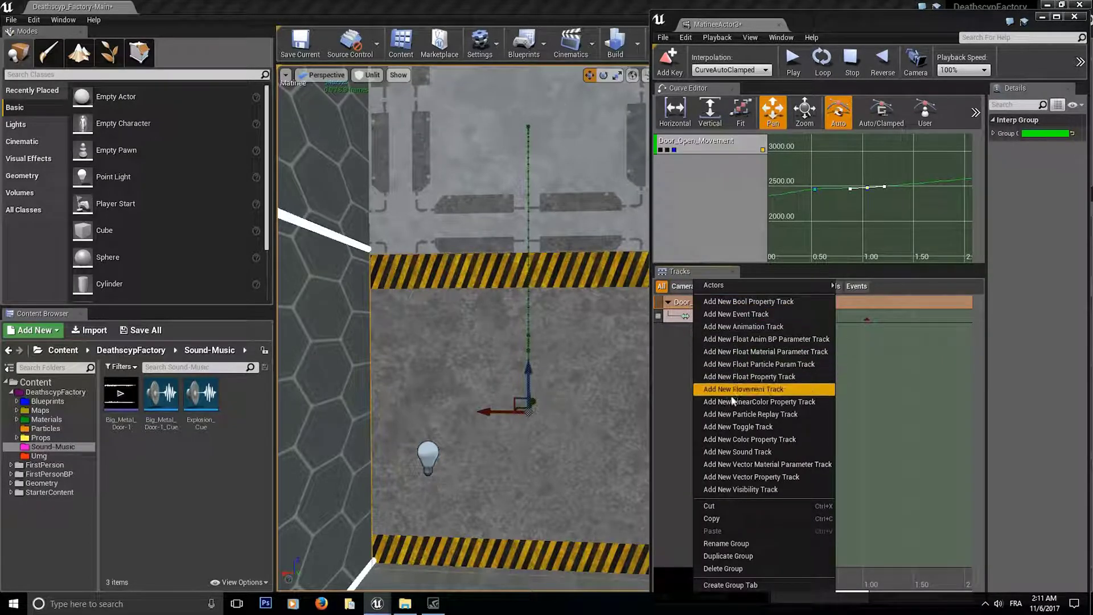
{"action": "left_click", "coordinate": [747, 452]}
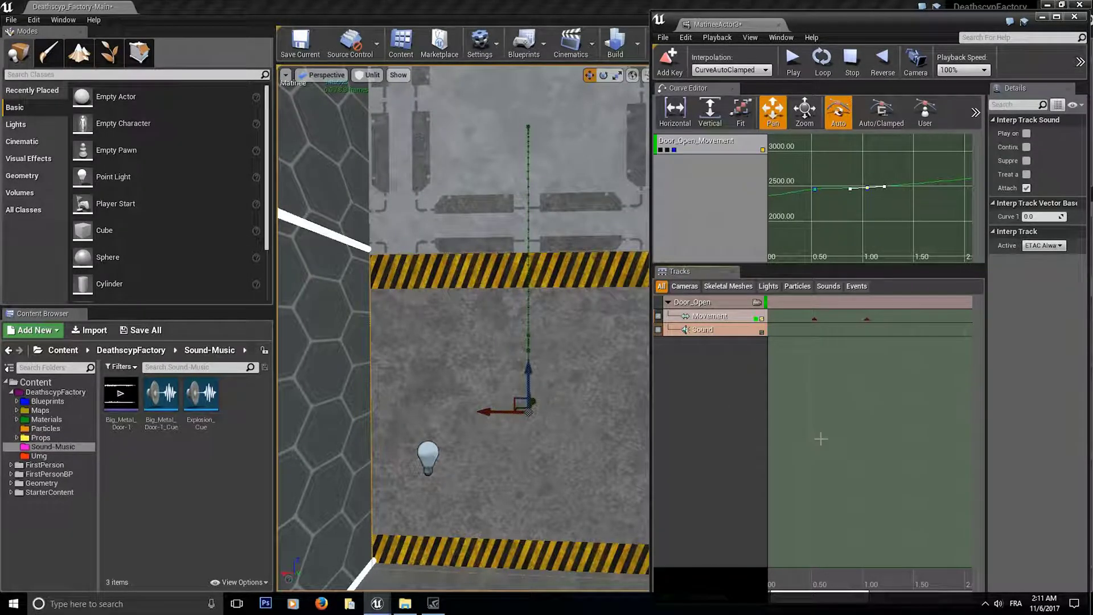
- Key the Big_Metal_Door-1_Cue sound on the Sound track at 0.00 s
{"action": "left_click_drag", "start_coordinate": [819, 437], "coordinate": [879, 428]}
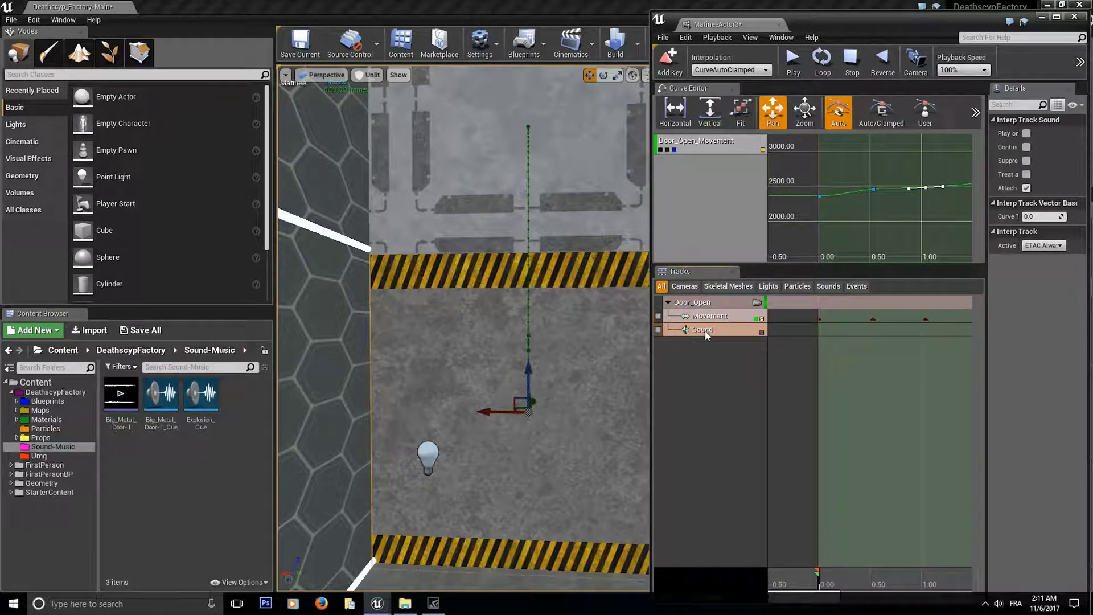
{"action": "left_click", "coordinate": [161, 395]}
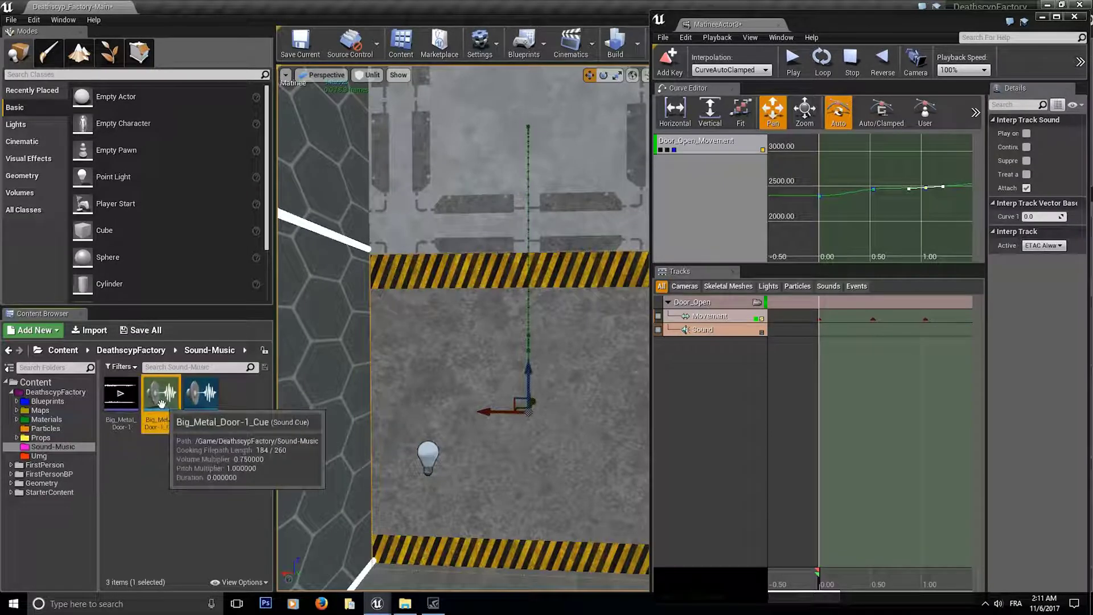
{"action": "left_click", "coordinate": [723, 332]}
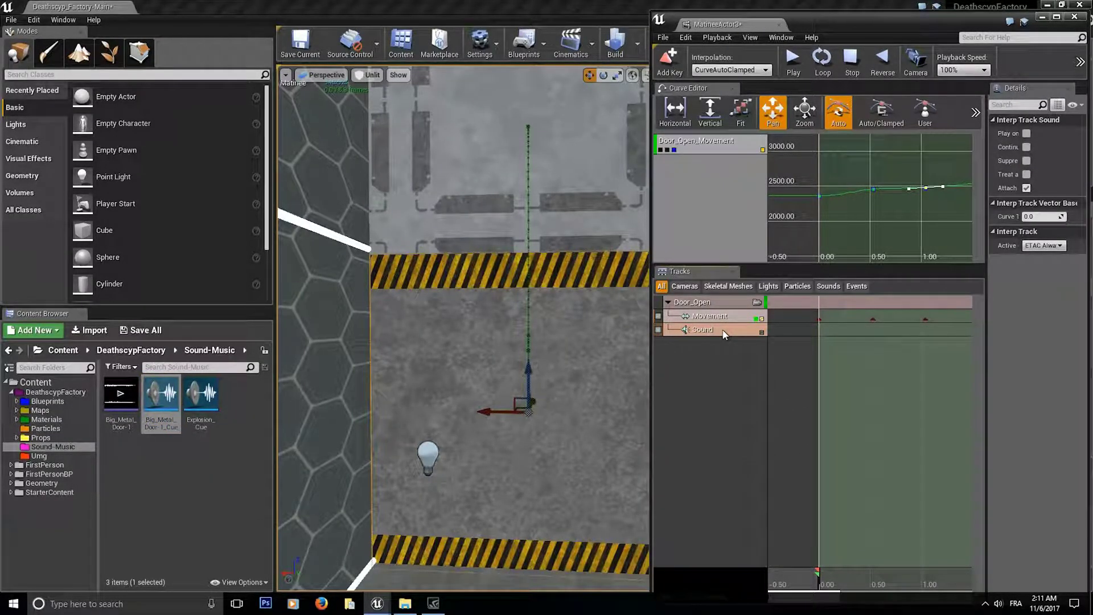
{"action": "key", "text": "Return"}
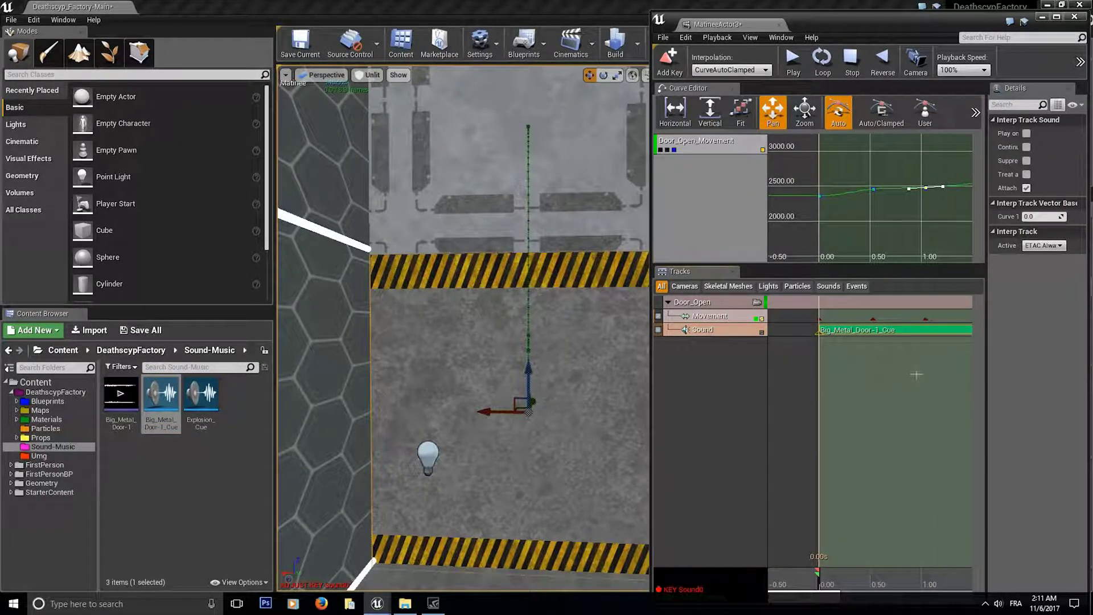
- Play the Matinee from the start to check the door sound with the movement, and stop playback
{"action": "left_click_drag", "start_coordinate": [914, 373], "coordinate": [728, 378]}
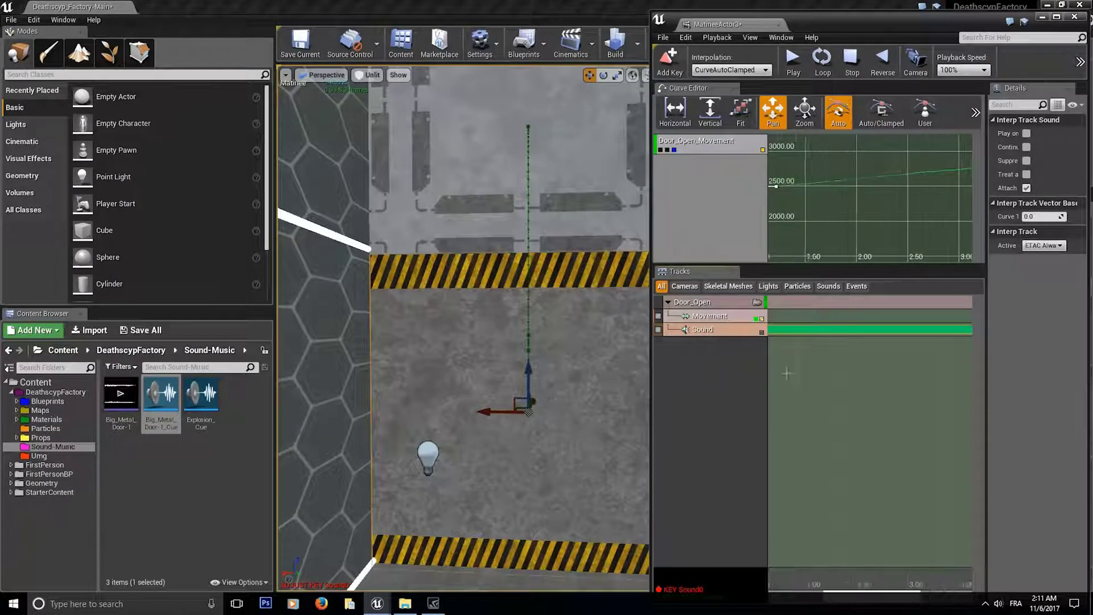
{"action": "left_click", "coordinate": [850, 59]}
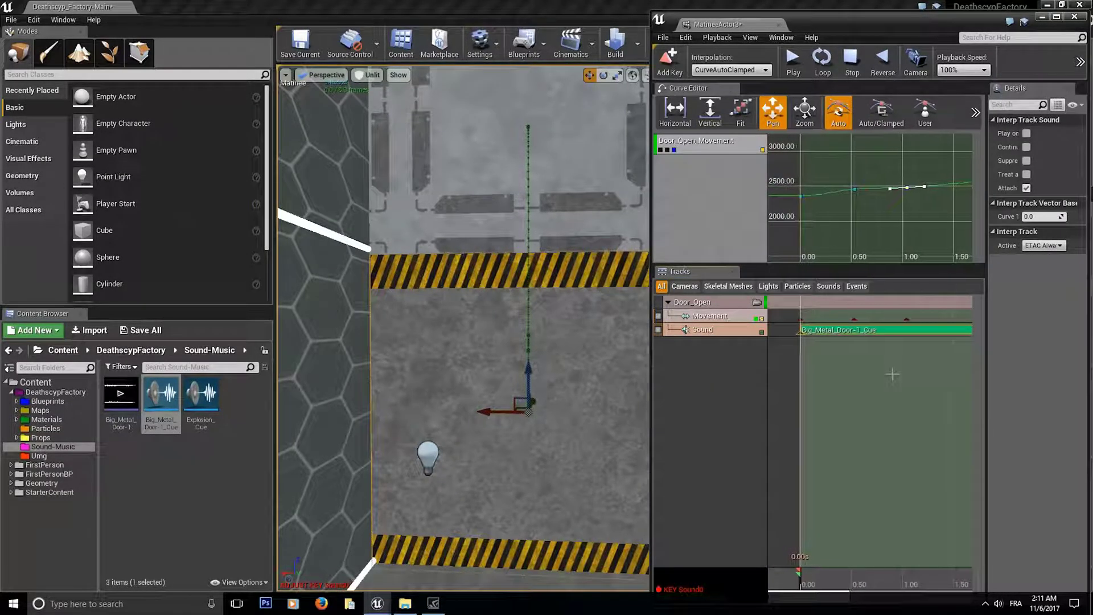
{"action": "left_click", "coordinate": [795, 70]}
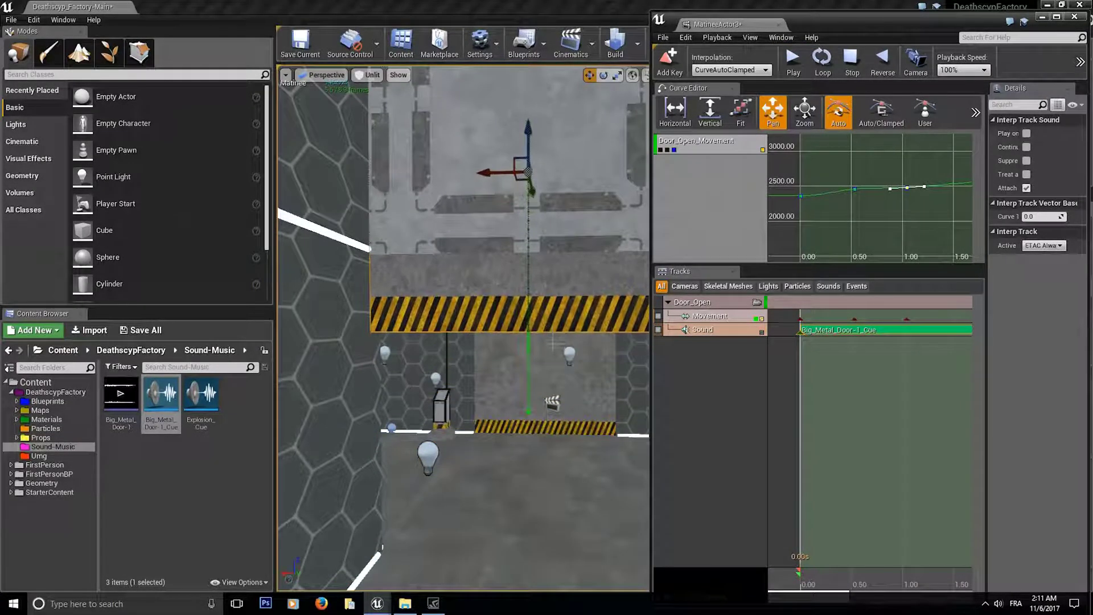
{"action": "left_click", "coordinate": [850, 73]}
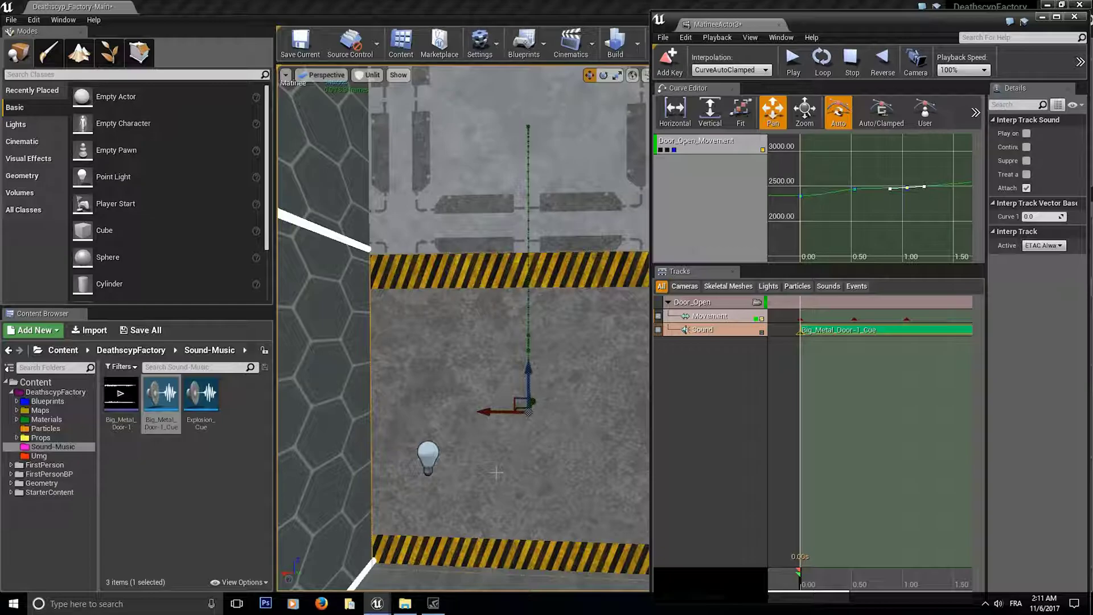
- Add a second Big_Metal_Door-1_Cue key on the Sound track at about 0.52 s and set its pitch to 0.85
{"action": "left_click", "coordinate": [852, 570]}
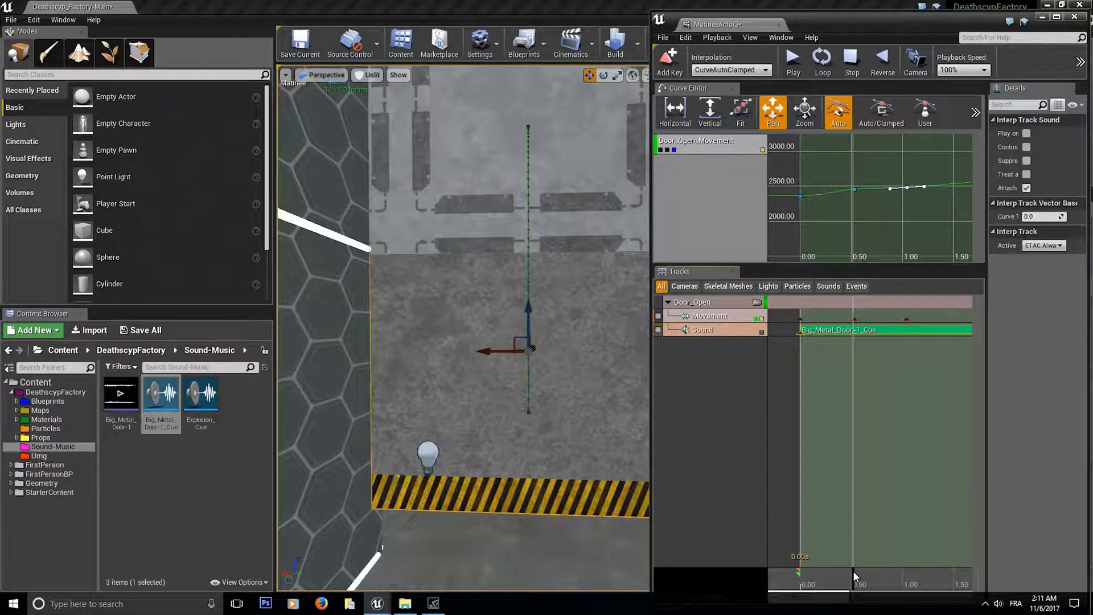
{"action": "key", "text": "Return"}
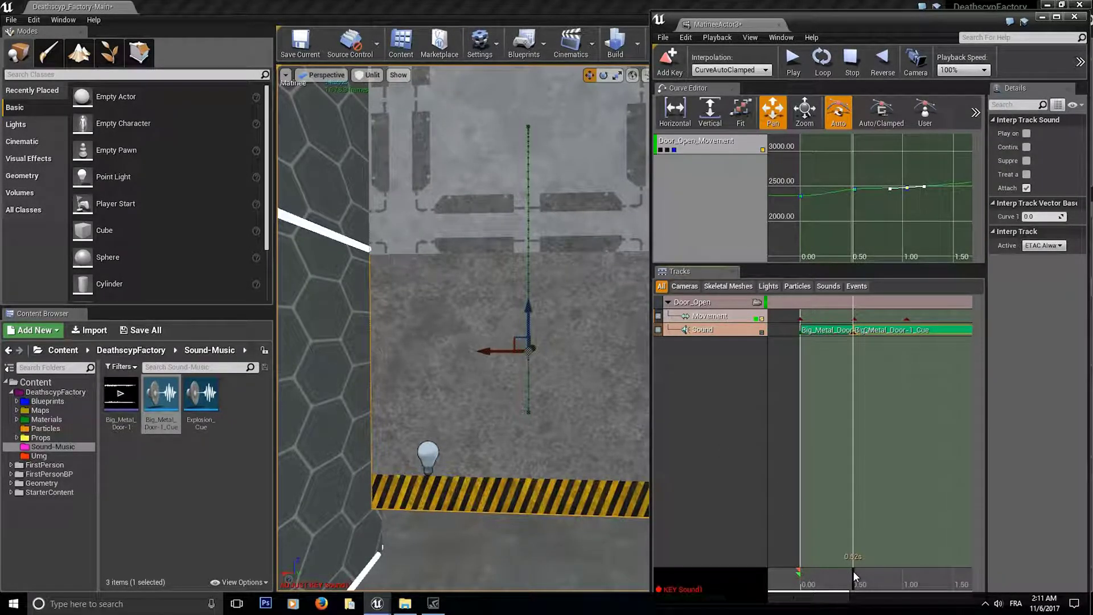
{"action": "right_click", "coordinate": [854, 332]}
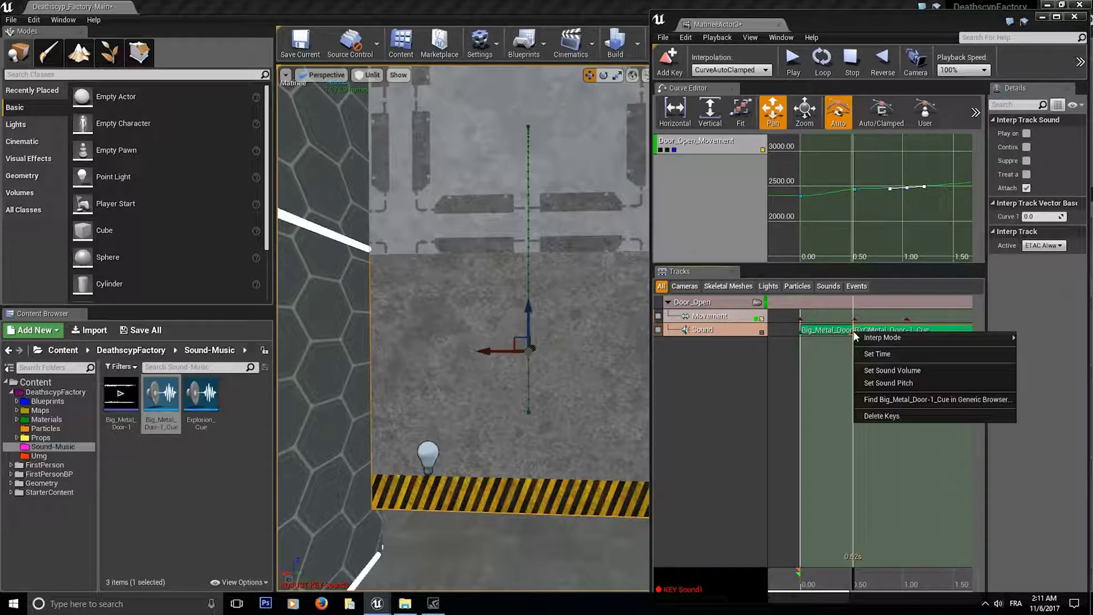
{"action": "left_click", "coordinate": [888, 383]}
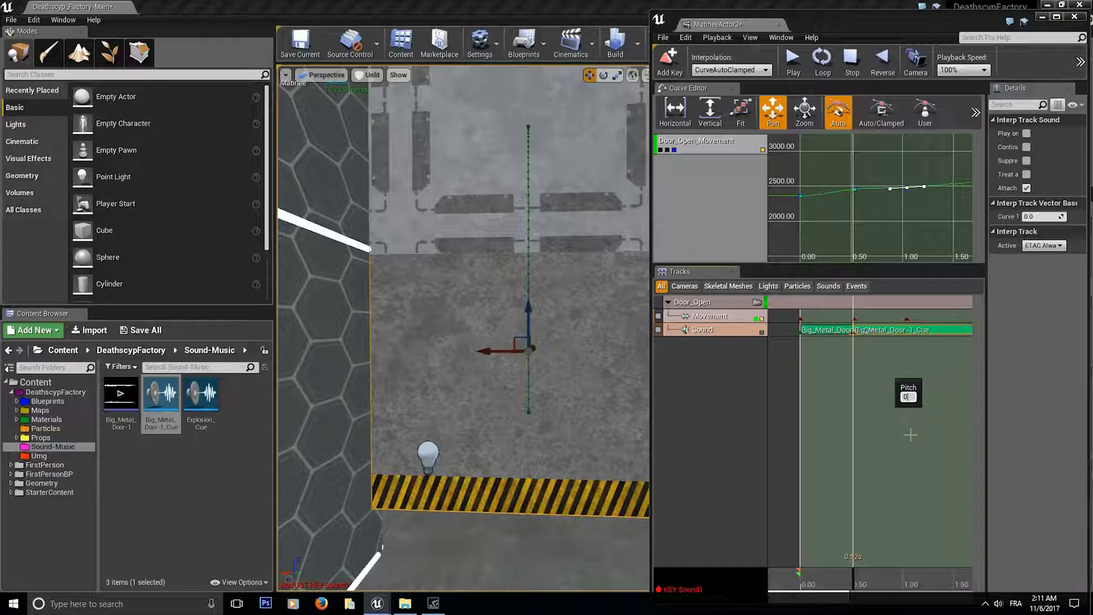
{"action": "type", "text": "0.85"}
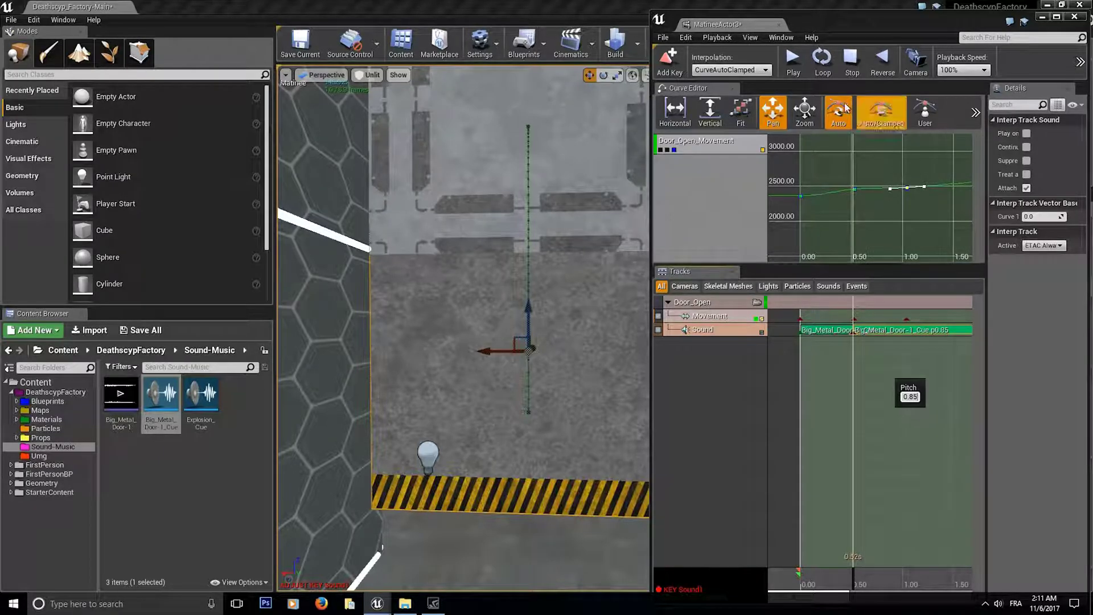
- Play the sequence with the second sound key, and delete that key from the Sound track
{"action": "left_click", "coordinate": [851, 61]}
{"action": "left_click", "coordinate": [792, 64]}
{"action": "left_click", "coordinate": [793, 62]}
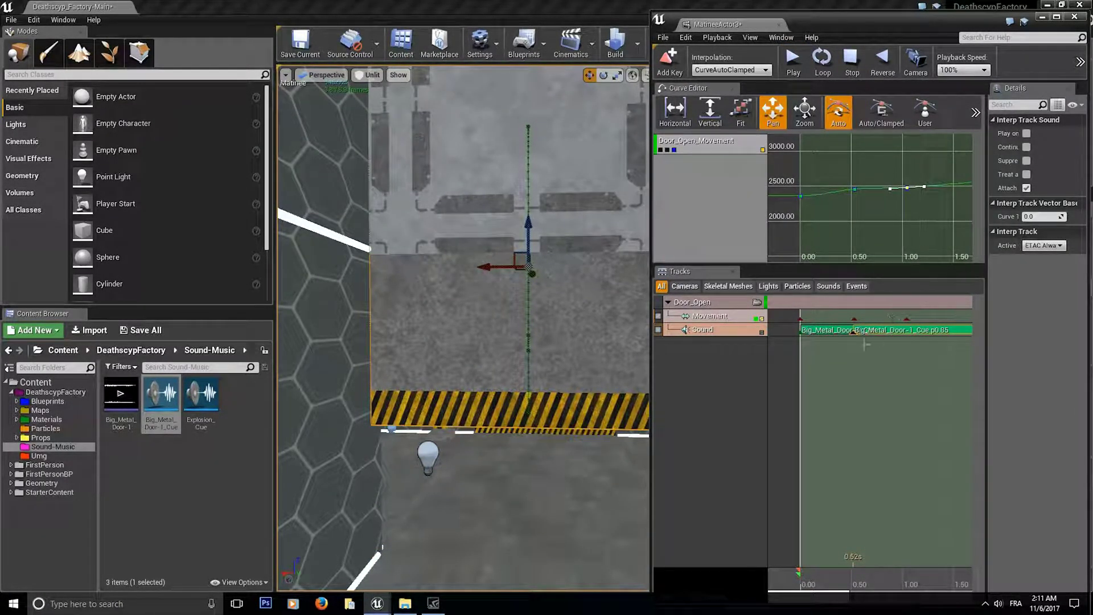
{"action": "left_click", "coordinate": [854, 332]}
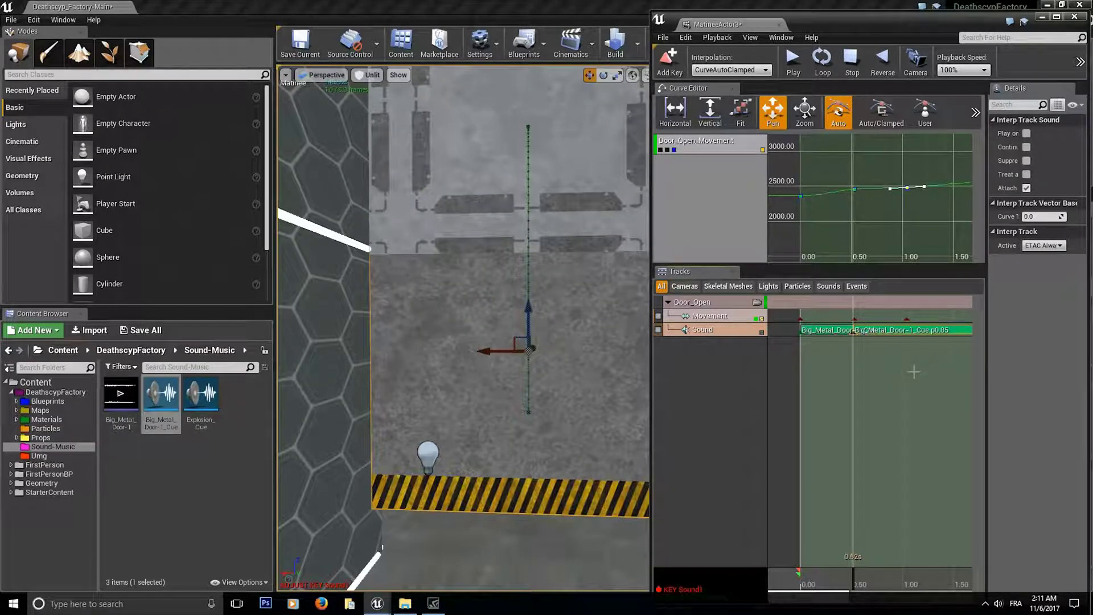
{"action": "key", "text": "Delete"}
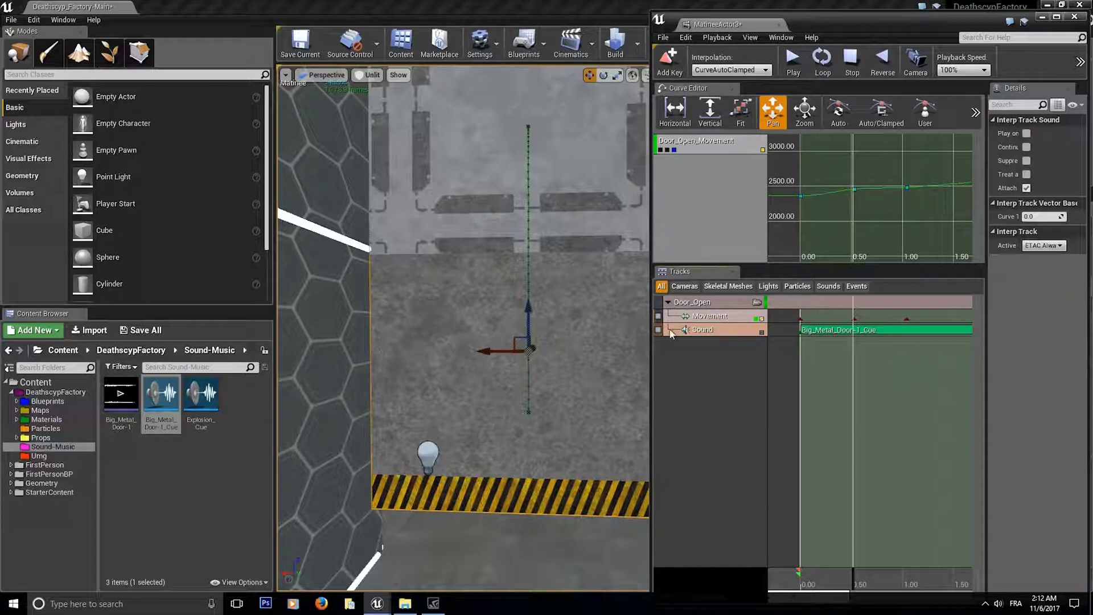
- Add a new director group to the Matinee and give it an Audio Master track
{"action": "right_click", "coordinate": [680, 370]}
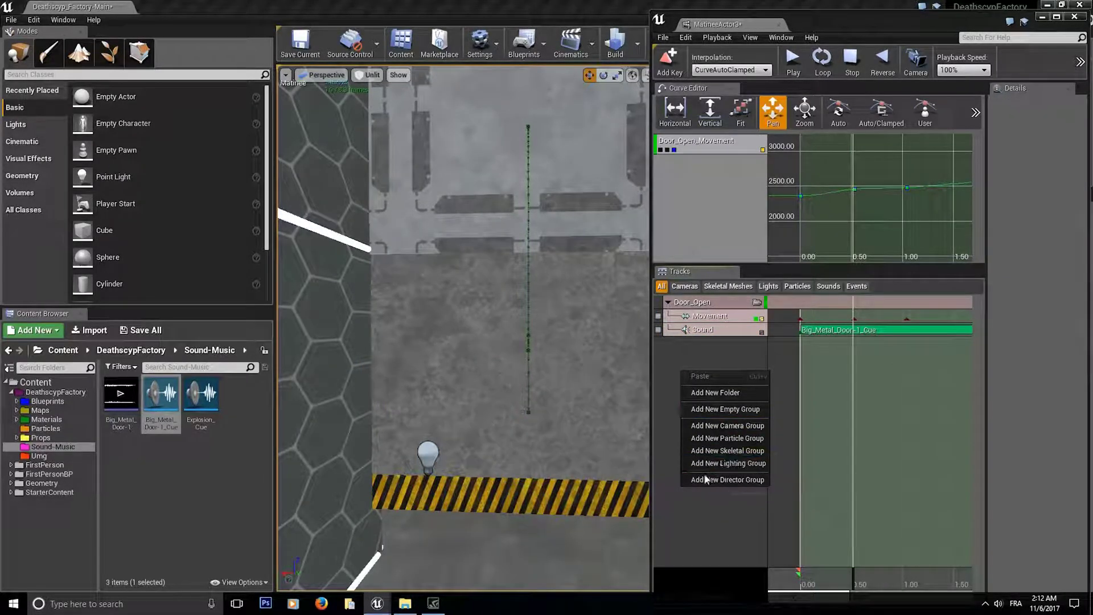
{"action": "left_click", "coordinate": [733, 481]}
{"action": "right_click", "coordinate": [688, 284]}
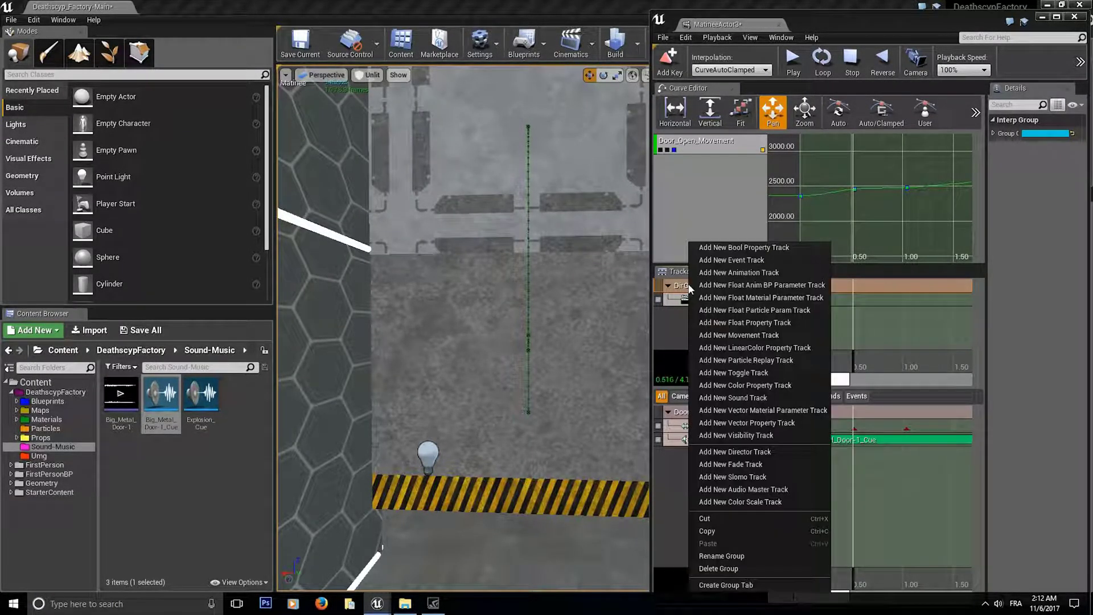
{"action": "left_click", "coordinate": [750, 488]}
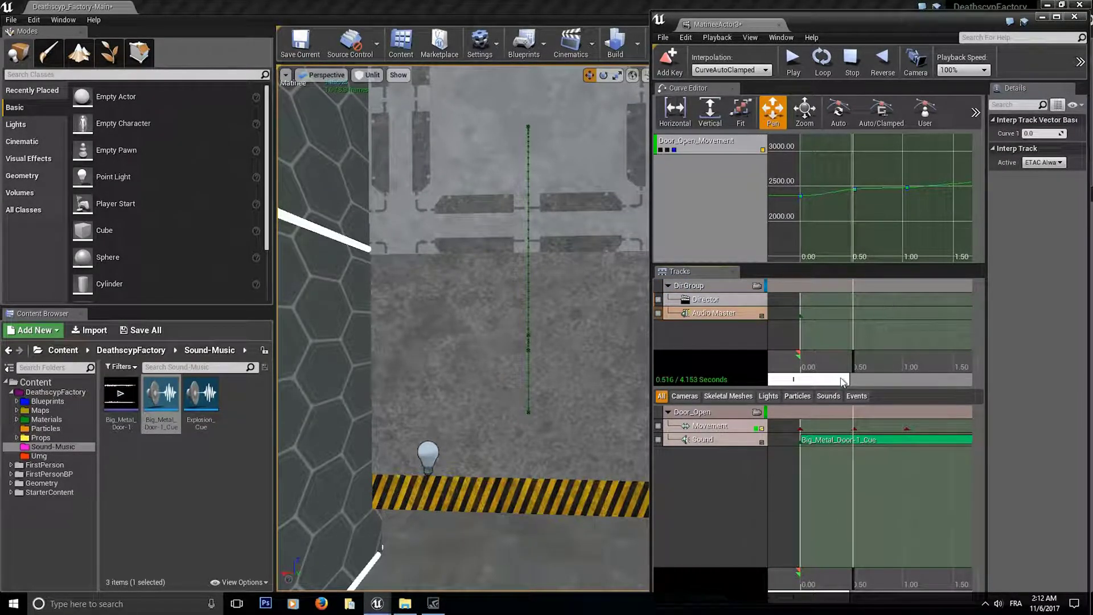
- Add a key to the Audio Master track at about 0.53 s with a master pitch of 1
{"action": "left_click", "coordinate": [855, 365]}
{"action": "key", "text": "Return"}
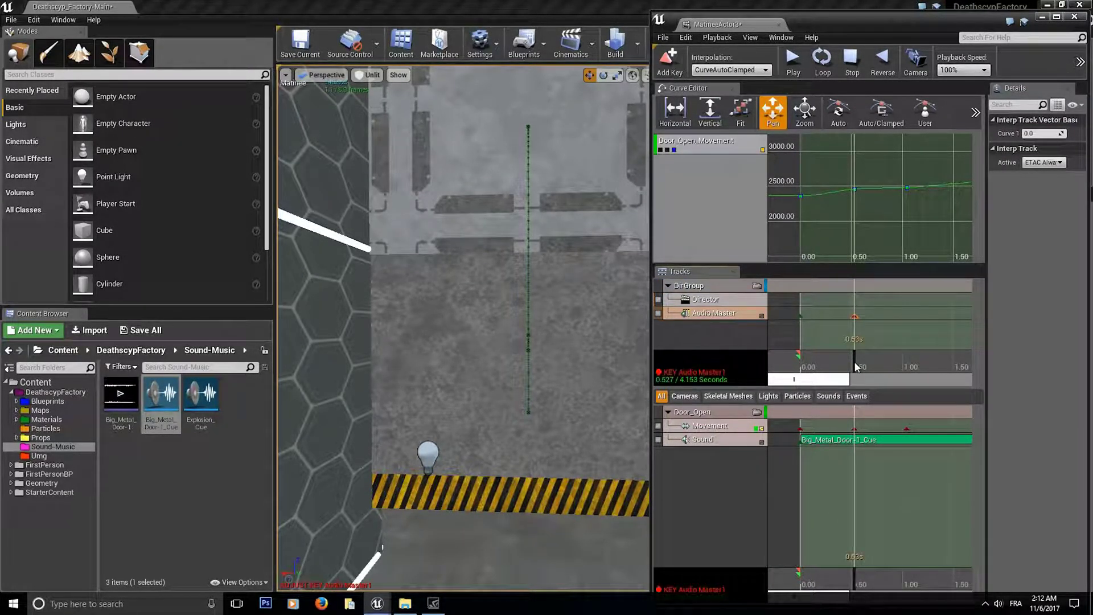
{"action": "right_click", "coordinate": [854, 317]}
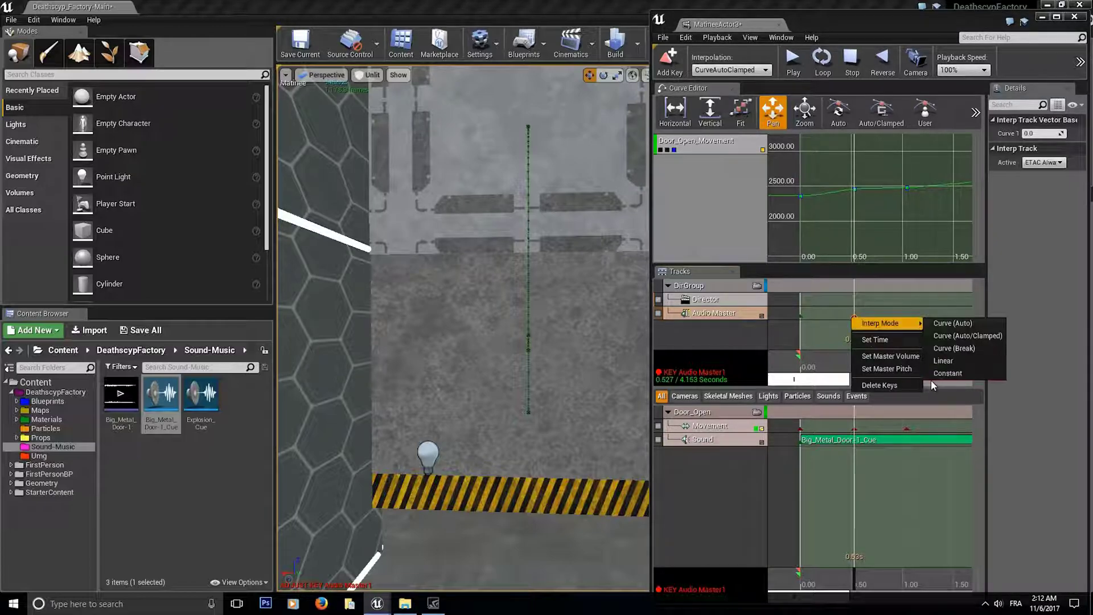
{"action": "left_click", "coordinate": [905, 368]}
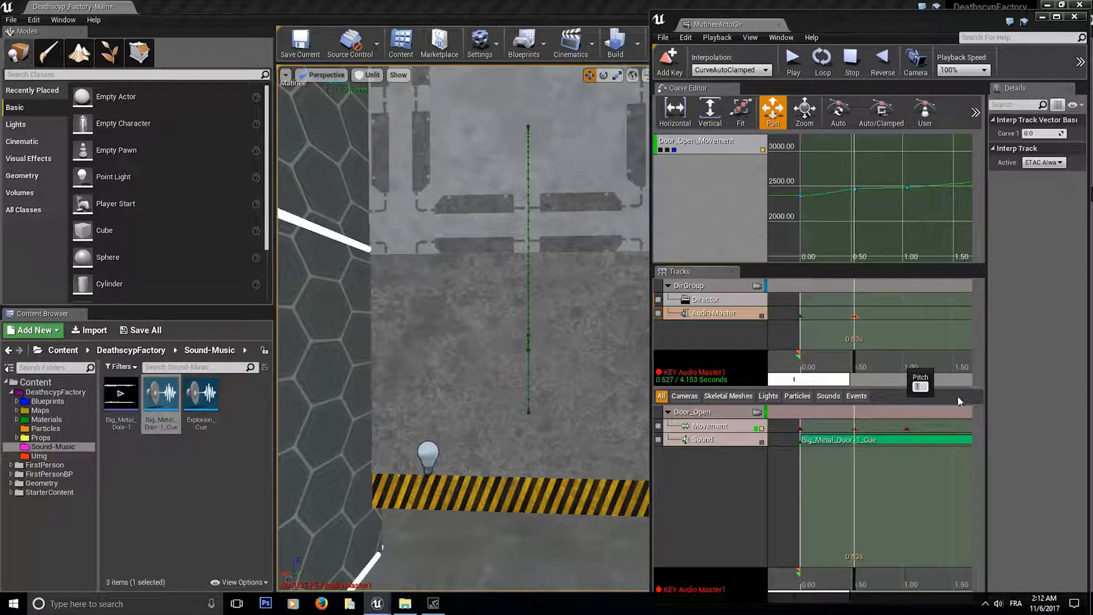
{"action": "key", "text": "Return"}
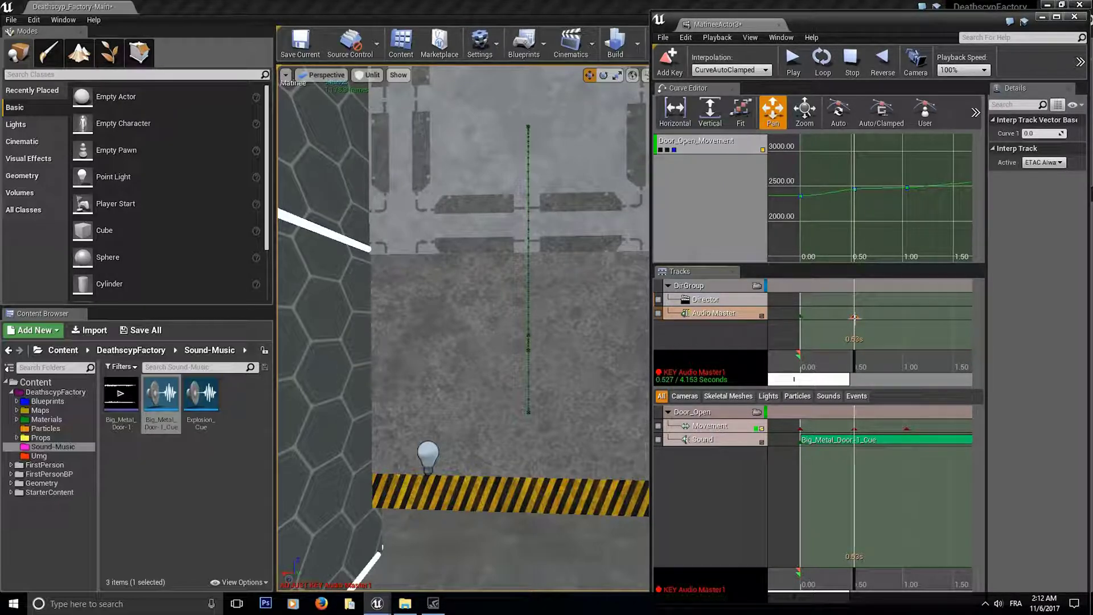
- Add another Audio Master key at about 0.99 s and open its master pitch value
{"action": "left_click", "coordinate": [903, 365]}
{"action": "key", "text": "Return"}
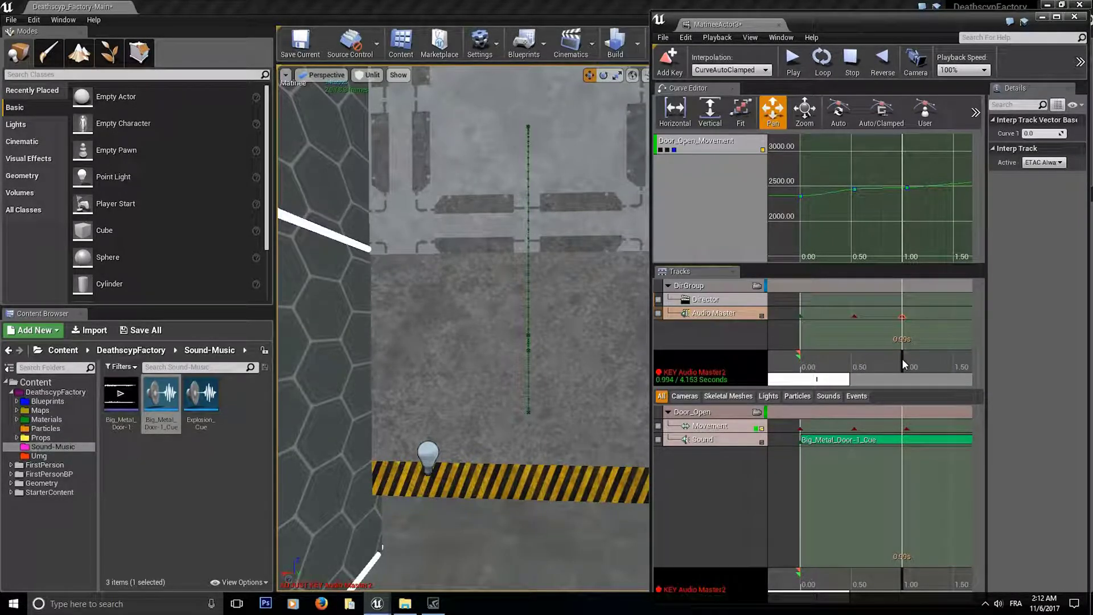
{"action": "right_click", "coordinate": [901, 317]}
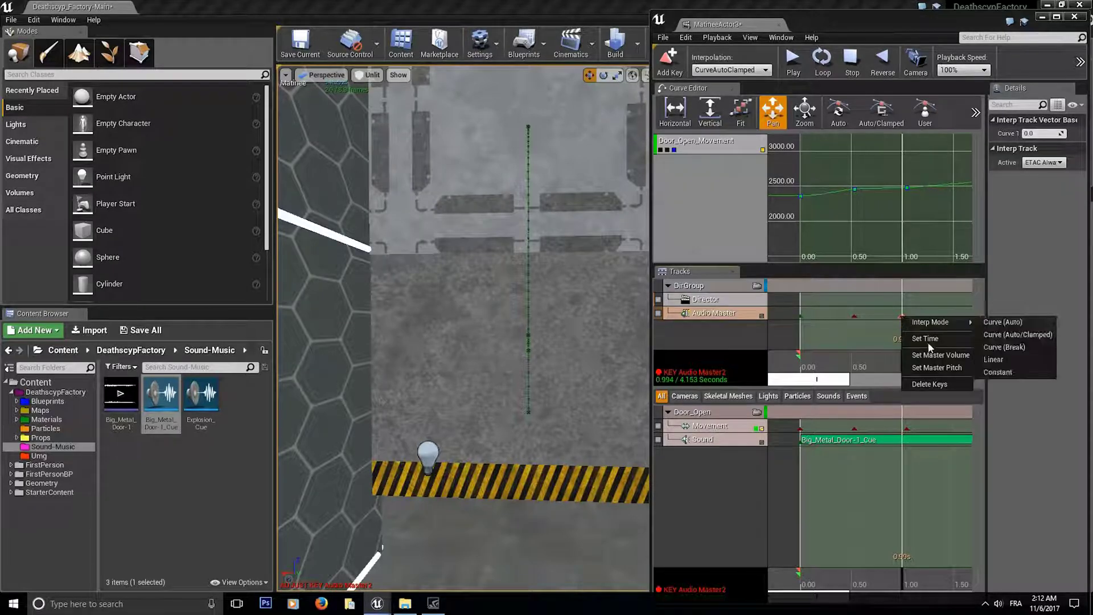
{"action": "left_click", "coordinate": [939, 366]}
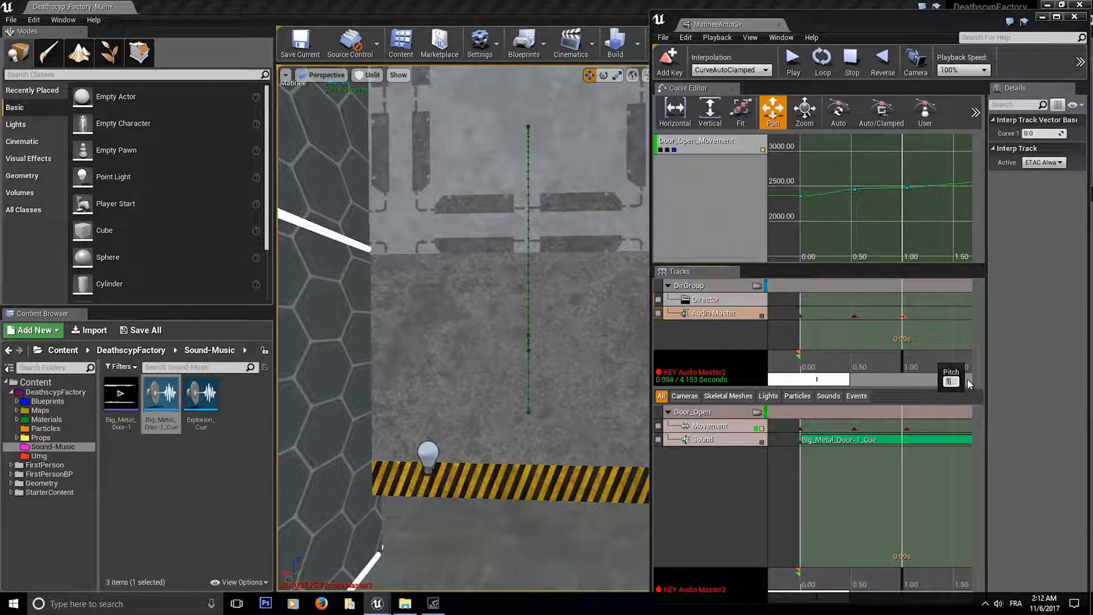
- Play the whole Matinee from the start to check the door opening with its audio, and stop playback
{"action": "left_click", "coordinate": [851, 60]}
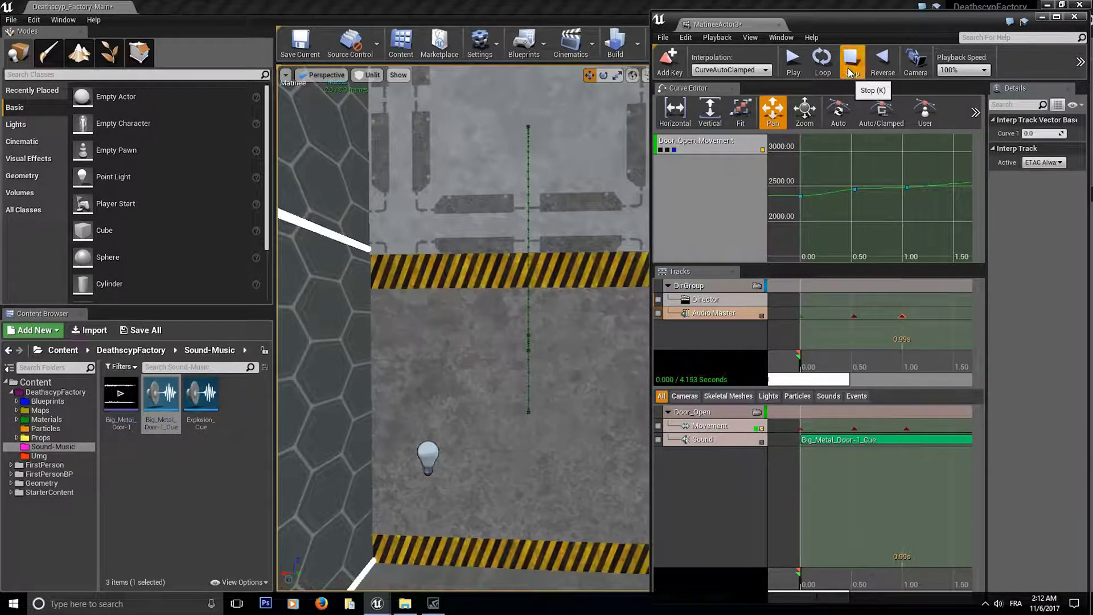
{"action": "left_click", "coordinate": [795, 62]}
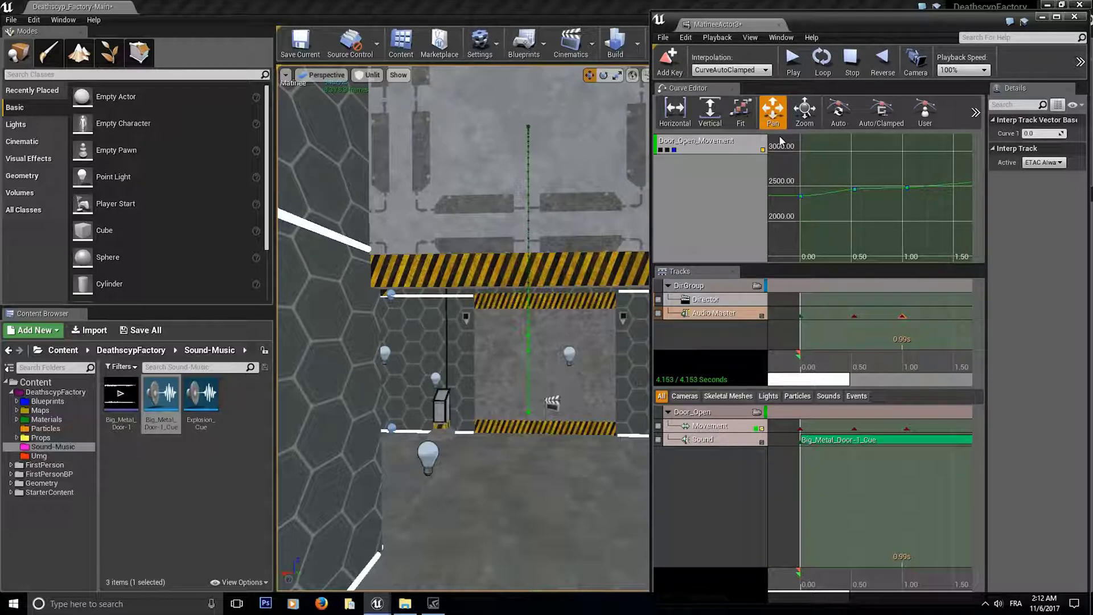
{"action": "left_click", "coordinate": [850, 57]}
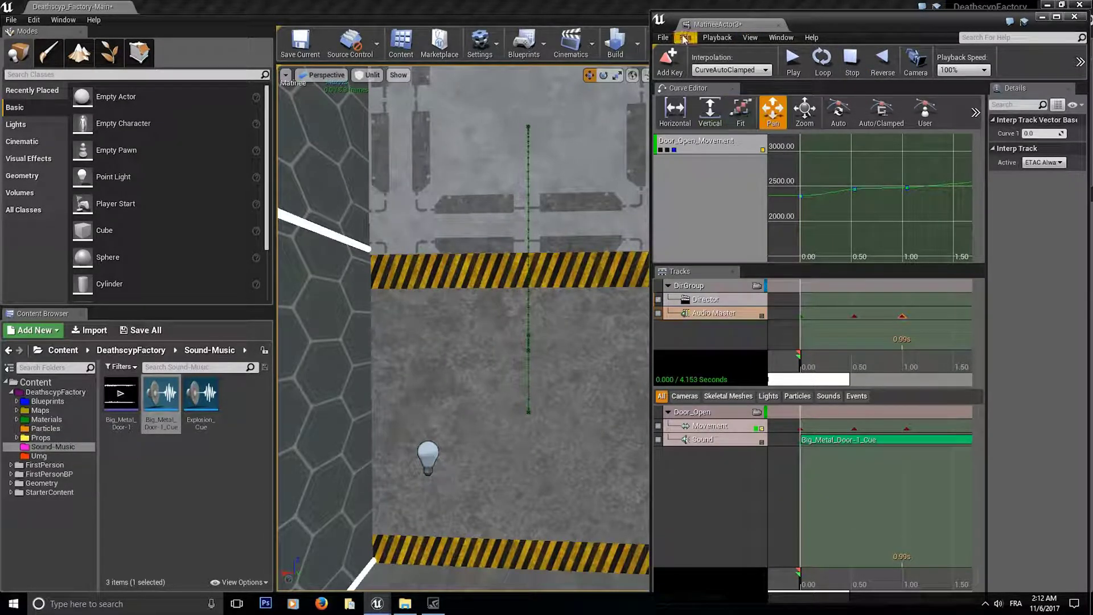
- Close the Matinee editor and save all changes to the project
{"action": "left_click_drag", "start_coordinate": [933, 19], "coordinate": [840, 18]}
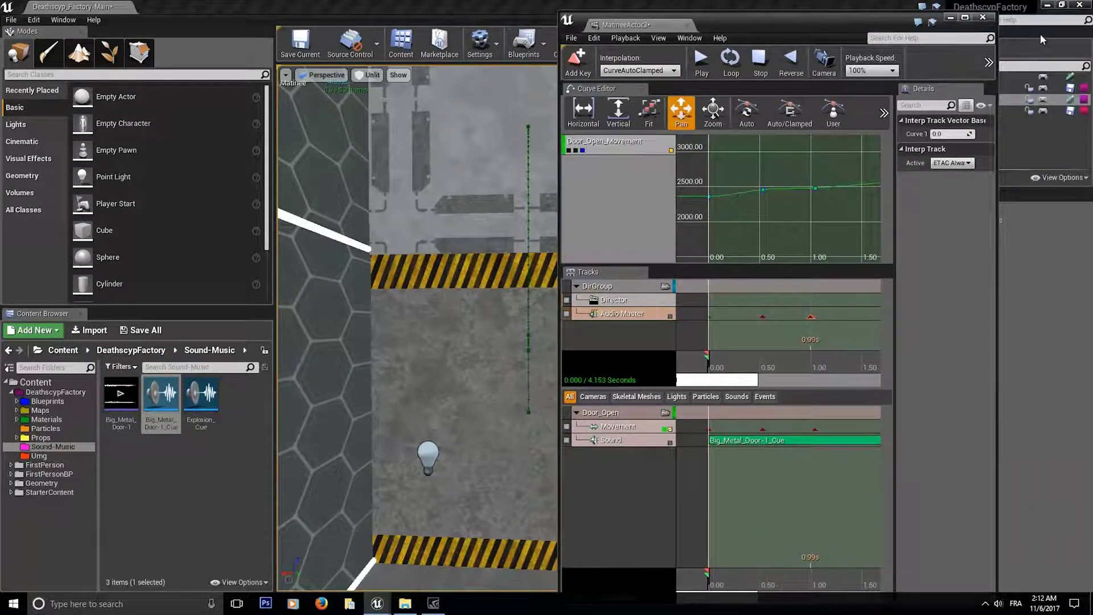
{"action": "left_click", "coordinate": [982, 17]}
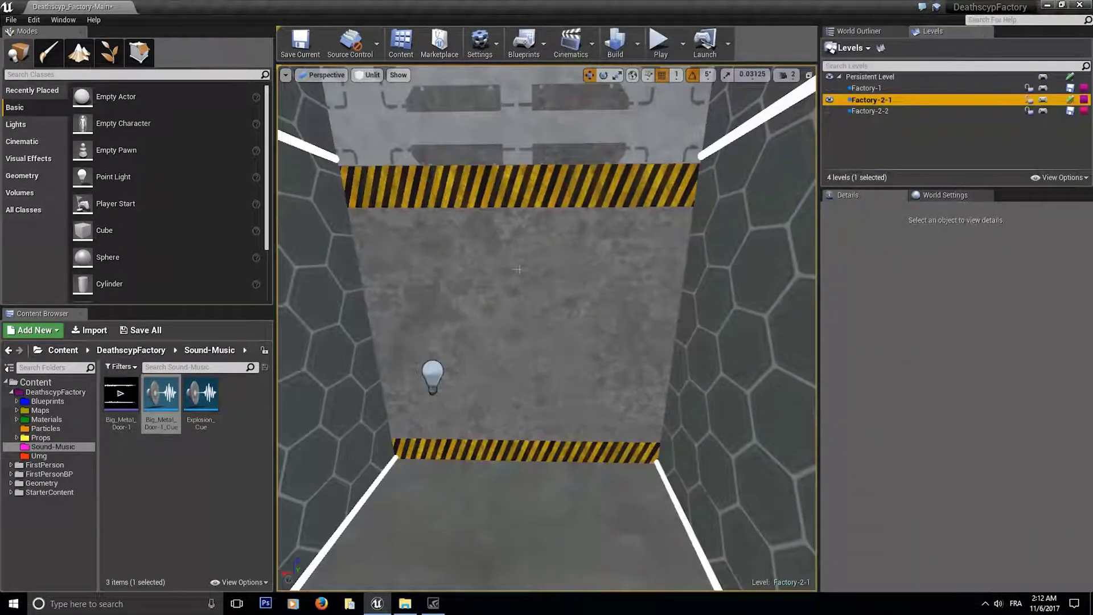
{"action": "left_click", "coordinate": [141, 331]}
{"action": "left_click", "coordinate": [636, 401]}
{"action": "right_click_drag", "start_coordinate": [669, 399], "coordinate": [728, 455]}
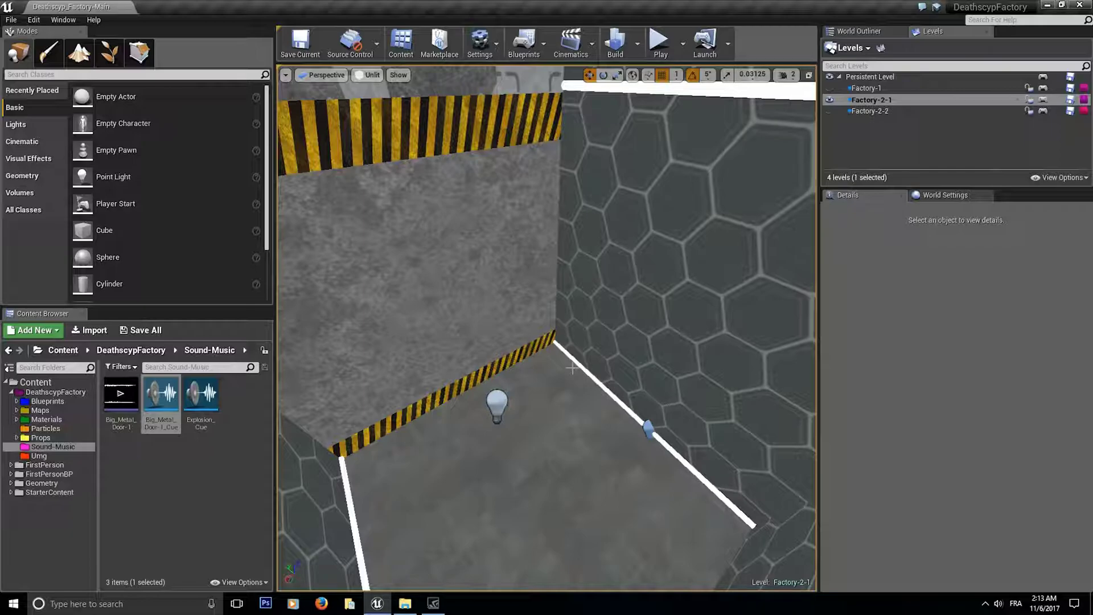
- Find the Trigger Volume and place one on the floor in front of the large metal door
{"action": "right_click_drag", "start_coordinate": [572, 368], "coordinate": [632, 349]}
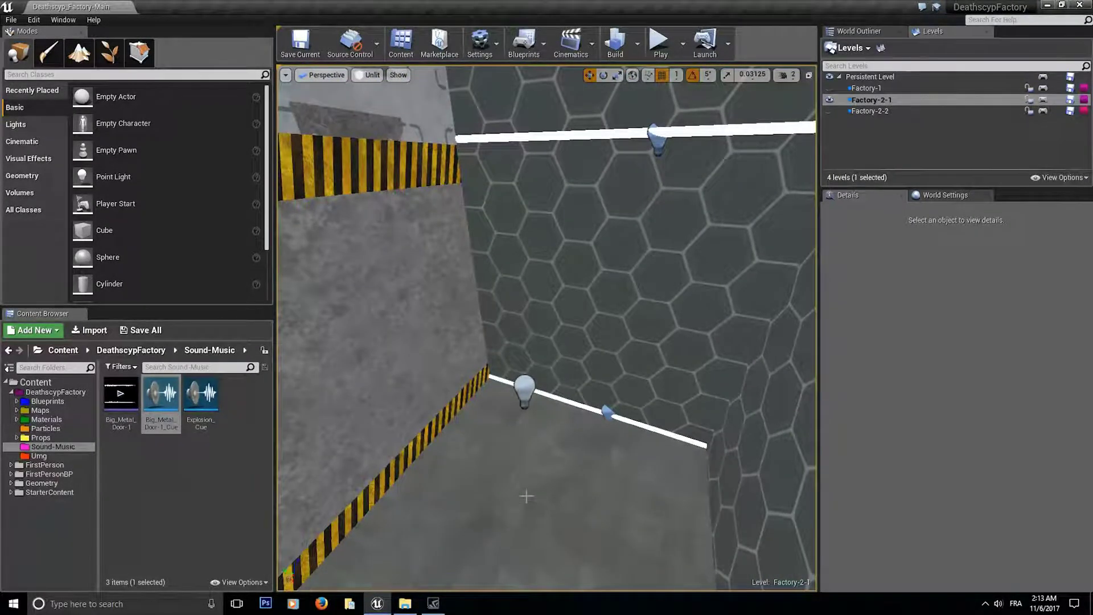
{"action": "right_click_drag", "start_coordinate": [527, 495], "coordinate": [490, 535]}
{"action": "right_click_drag", "start_coordinate": [596, 447], "coordinate": [509, 404]}
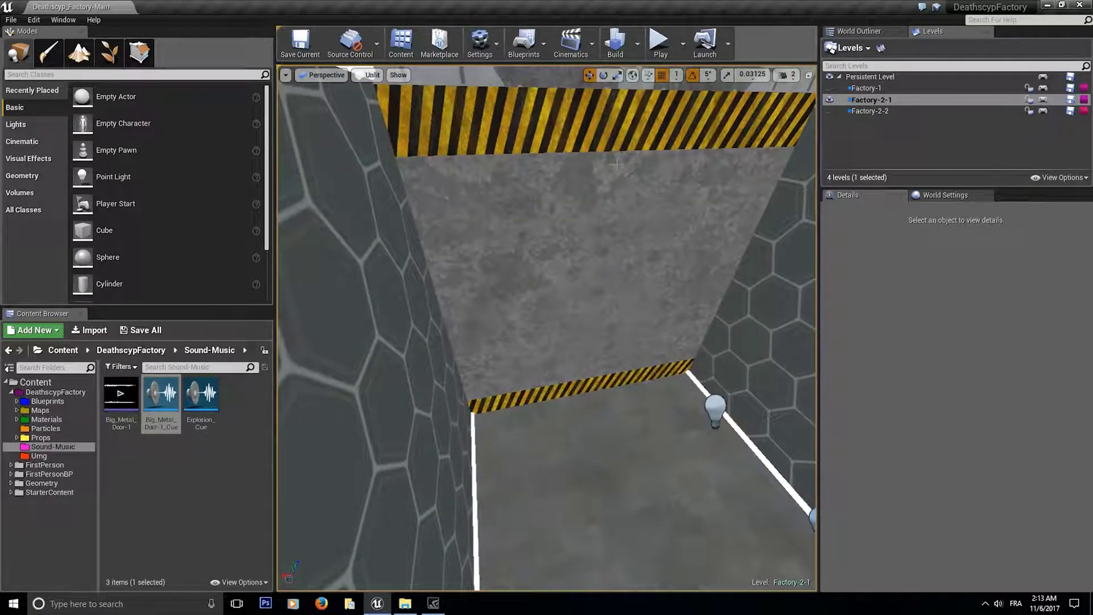
{"action": "left_click", "coordinate": [106, 75]}
{"action": "type", "text": "trigger"}
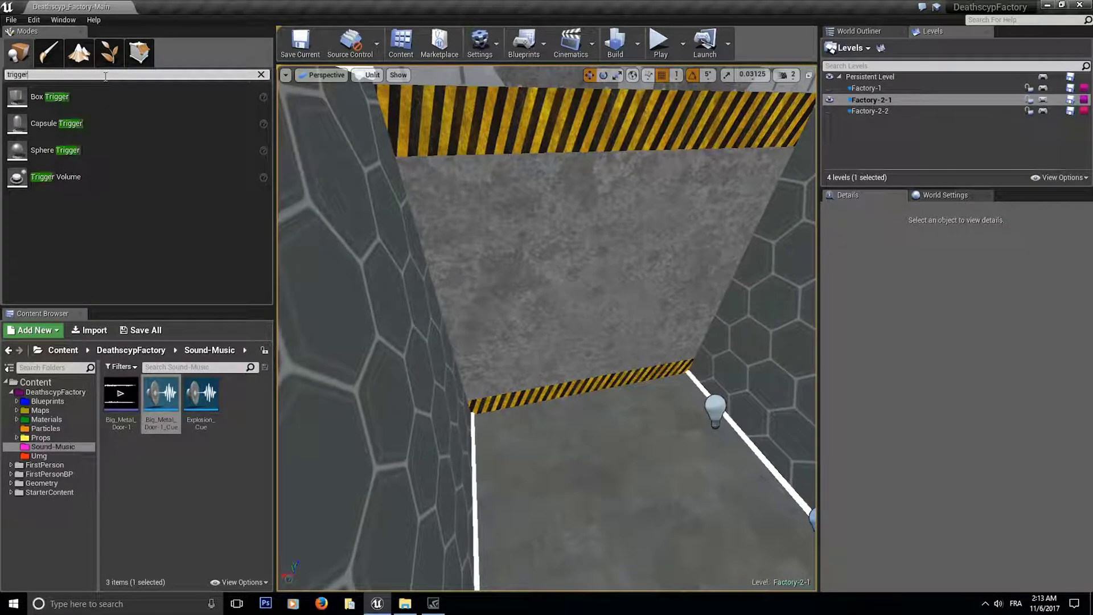
{"action": "left_click_drag", "start_coordinate": [37, 177], "coordinate": [689, 487]}
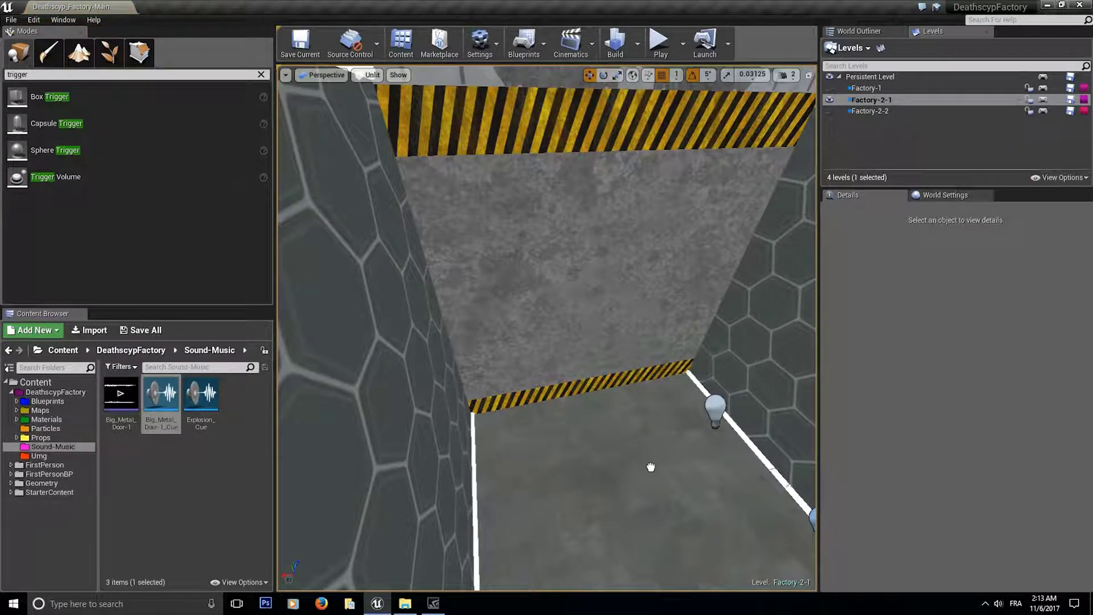
{"action": "left_click_drag", "start_coordinate": [611, 483], "coordinate": [612, 482]}
- Scale the trigger volume to about 2.02 in X, 1.94 in Y and 0.56 in Z so it covers the floor at the door
{"action": "right_click_drag", "start_coordinate": [612, 482], "coordinate": [669, 506]}
{"action": "mouse_move", "coordinate": [657, 242]}
{"action": "right_mouse_down"}
{"action": "mouse_move", "coordinate": [657, 296]}
{"action": "mouse_move", "coordinate": [604, 331]}
{"action": "mouse_move", "coordinate": [657, 250]}
{"action": "right_mouse_up"}
{"action": "key", "text": "space"}
{"action": "key", "text": "space"}
{"action": "left_click_drag", "start_coordinate": [540, 245], "coordinate": [481, 235]}
{"action": "left_click_drag", "start_coordinate": [575, 222], "coordinate": [580, 271]}
{"action": "right_click_drag", "start_coordinate": [580, 271], "coordinate": [478, 239]}
{"action": "key", "text": "space"}
{"action": "key", "text": "space"}
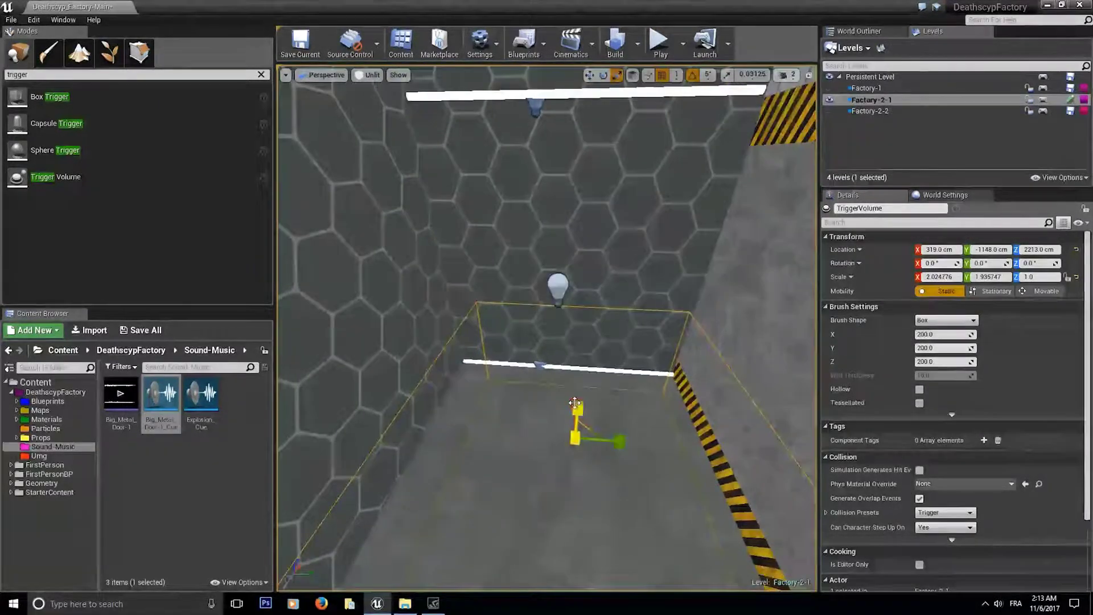
{"action": "left_click_drag", "start_coordinate": [581, 408], "coordinate": [581, 435]}
{"action": "right_click_drag", "start_coordinate": [580, 435], "coordinate": [534, 499]}
- Move the trigger volume along Y to -1189 cm
{"action": "key", "text": "space"}
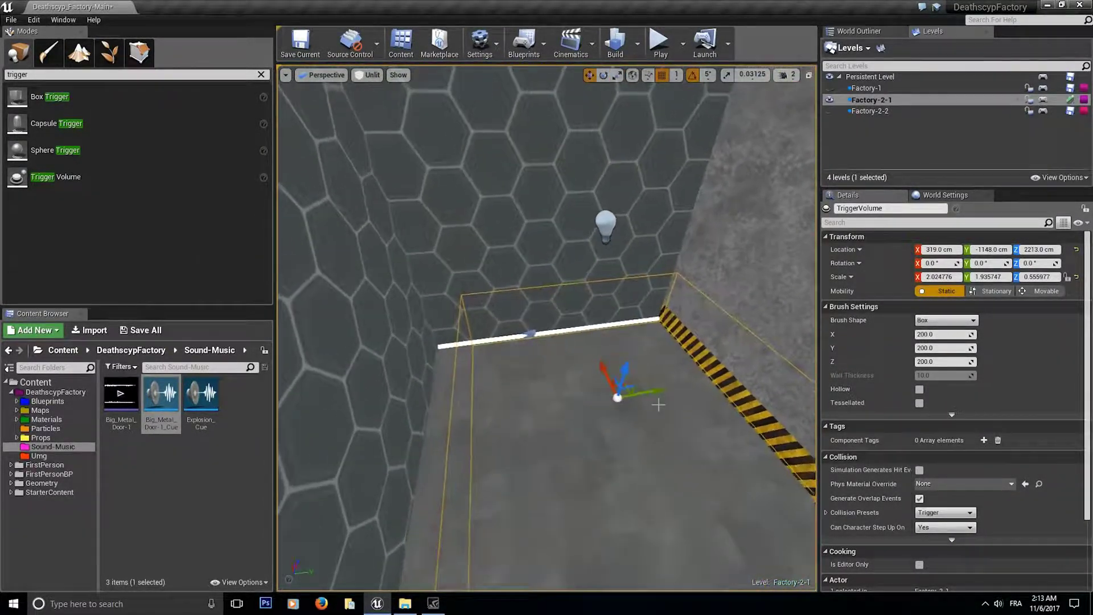
{"action": "left_click_drag", "start_coordinate": [652, 389], "coordinate": [625, 393]}
{"action": "right_click_drag", "start_coordinate": [624, 393], "coordinate": [589, 401]}
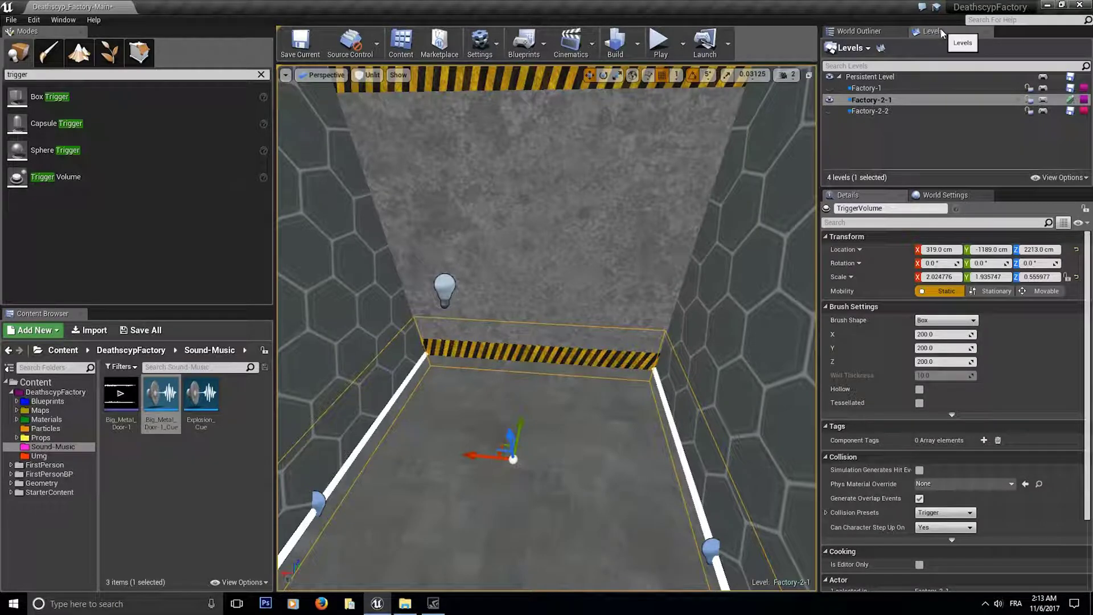
- Open the Factory-2-1 level blueprint and delete the Unknown reference and the old Play node from its event graph
{"action": "left_click", "coordinate": [1044, 101]}
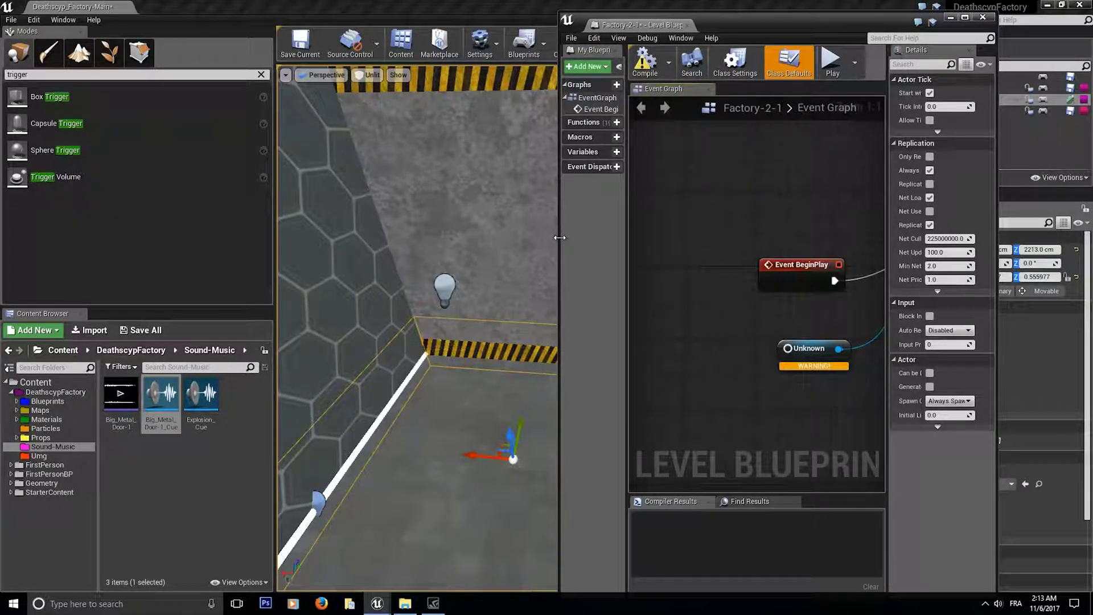
{"action": "left_click_drag", "start_coordinate": [560, 240], "coordinate": [178, 241]}
{"action": "left_click_drag", "start_coordinate": [550, 372], "coordinate": [364, 272]}
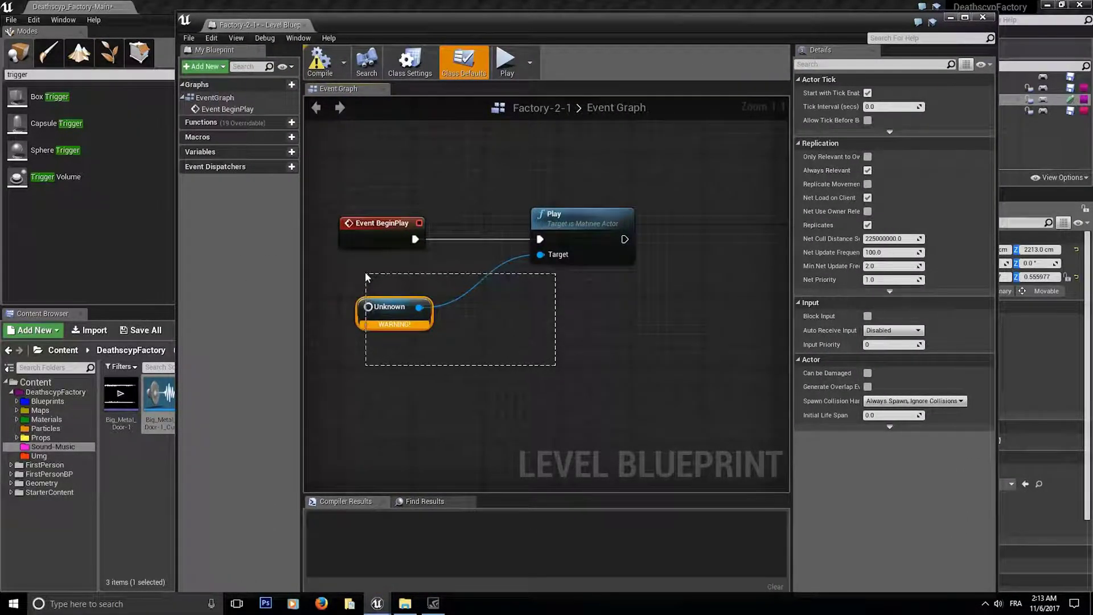
{"action": "key", "text": "Delete"}
{"action": "left_click", "coordinate": [552, 254]}
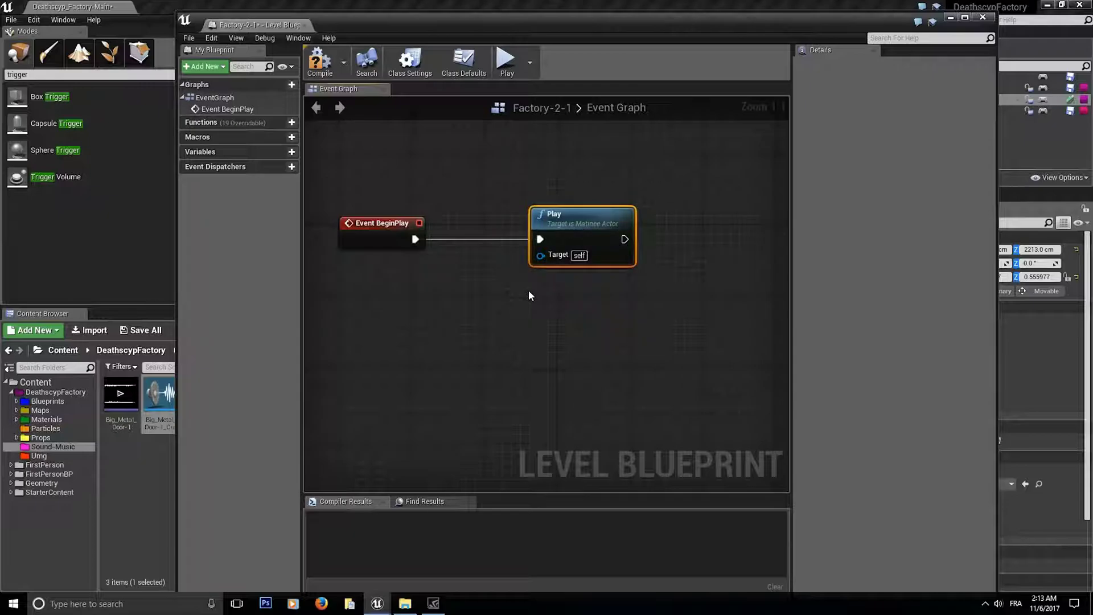
{"action": "key", "text": "Delete"}
{"action": "right_click_drag", "start_coordinate": [529, 248], "coordinate": [666, 236]}
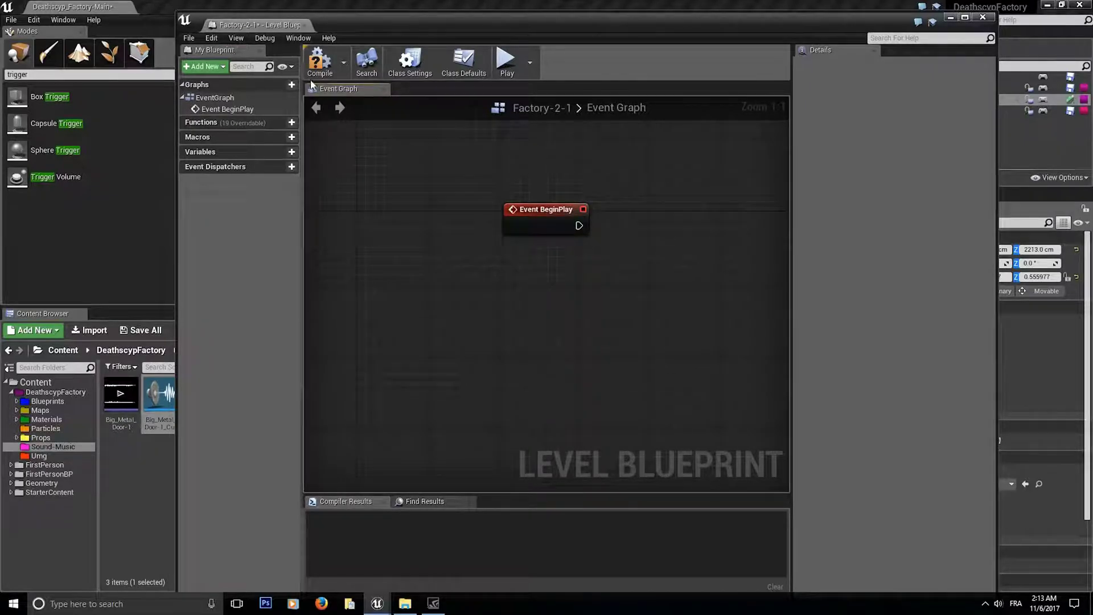
{"action": "right_click_drag", "start_coordinate": [505, 228], "coordinate": [487, 254]}
{"action": "left_click", "coordinate": [502, 259]}
{"action": "key", "text": "Delete"}
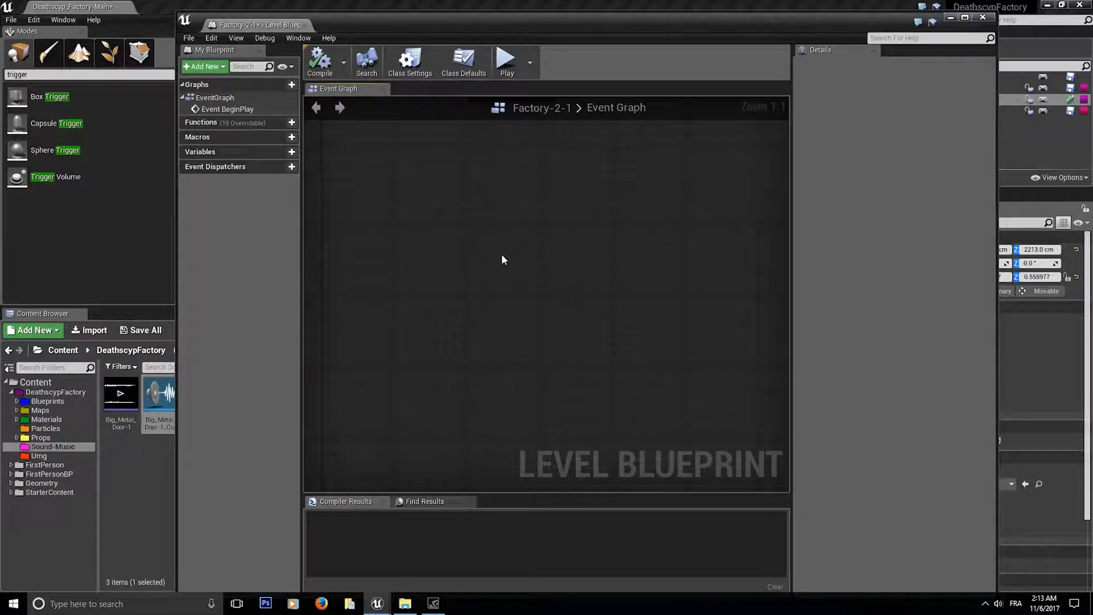
{"action": "left_click_drag", "start_coordinate": [517, 23], "coordinate": [931, 20]}
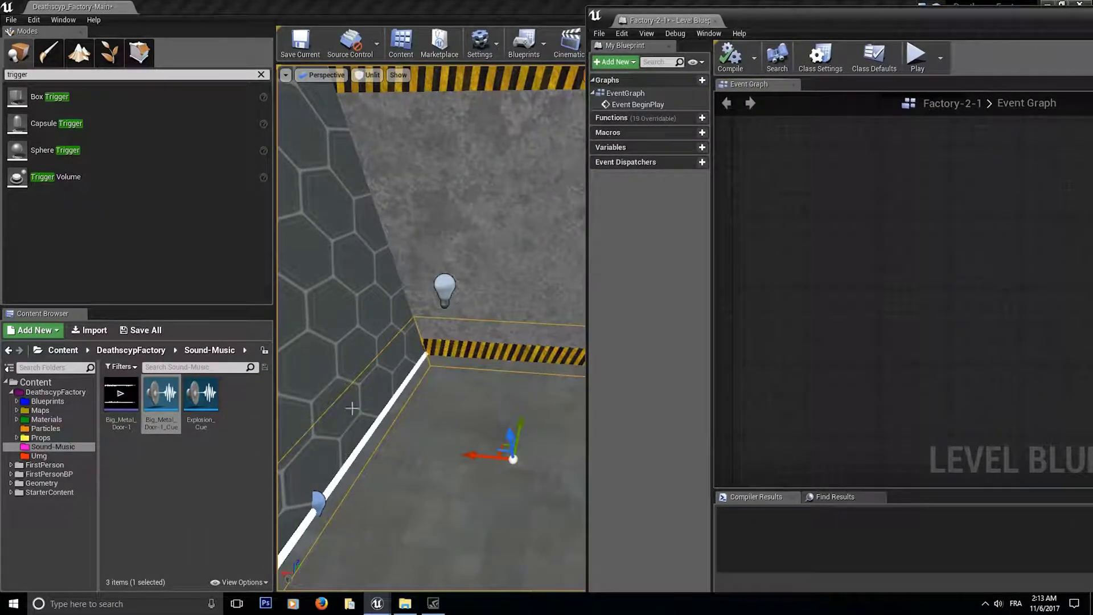
{"action": "left_click_drag", "start_coordinate": [834, 23], "coordinate": [444, 29]}
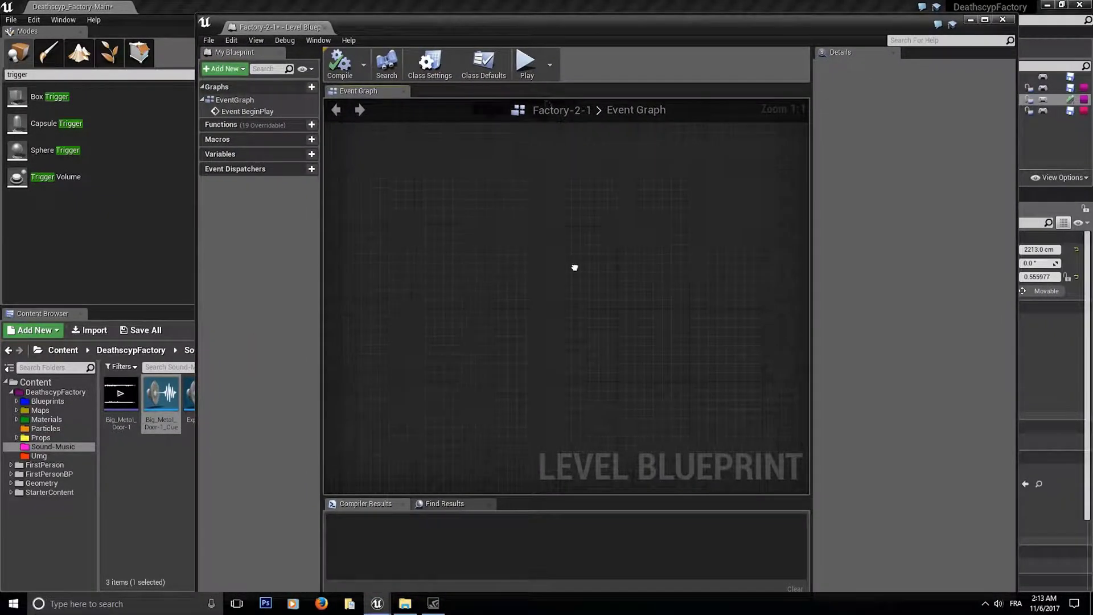
{"action": "key", "text": "ctrl+z"}
- Add an On Actor Begin Overlap event for the trigger volume and arrange it below Event BeginPlay
{"action": "right_click", "coordinate": [484, 323]}
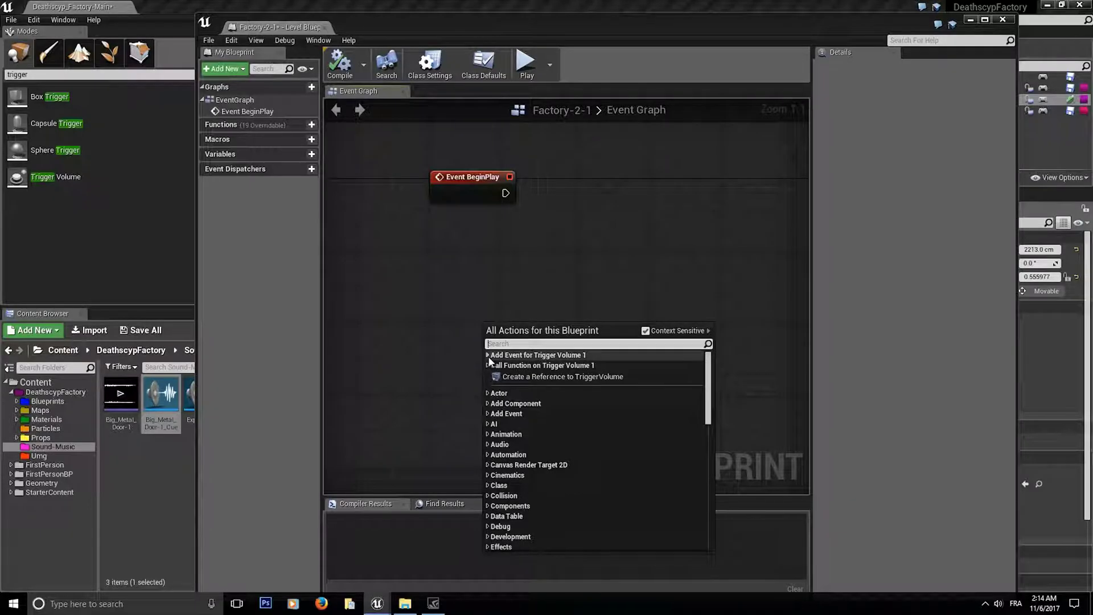
{"action": "left_click", "coordinate": [487, 356]}
{"action": "left_click", "coordinate": [492, 366]}
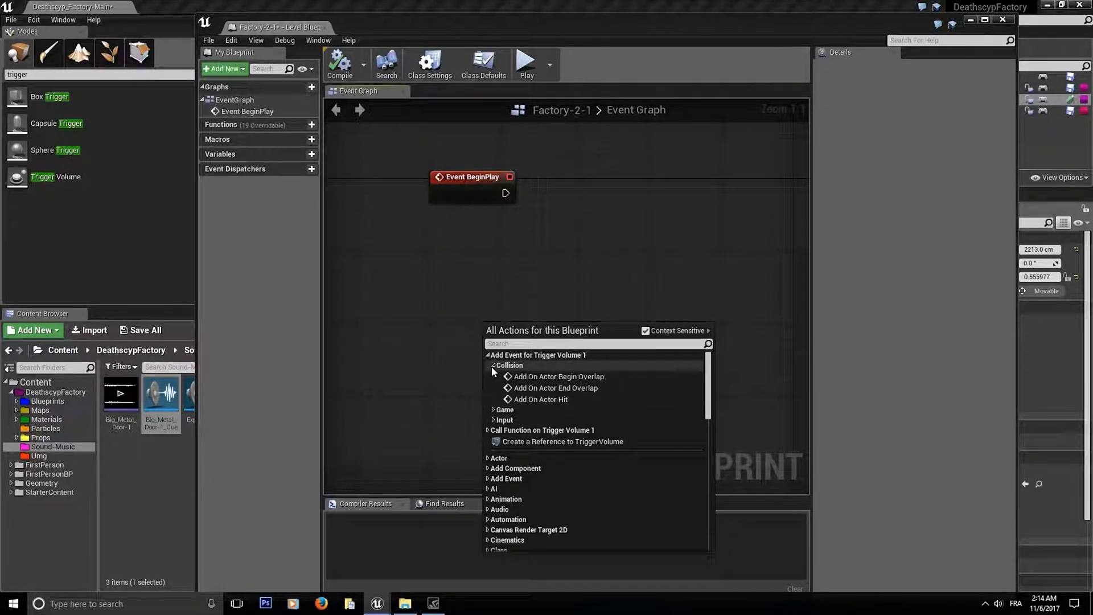
{"action": "left_click", "coordinate": [540, 377]}
{"action": "left_click_drag", "start_coordinate": [529, 366], "coordinate": [499, 373]}
{"action": "right_click_drag", "start_coordinate": [533, 379], "coordinate": [403, 300]}
{"action": "left_click_drag", "start_coordinate": [403, 300], "coordinate": [428, 306]}
{"action": "right_click_drag", "start_coordinate": [602, 279], "coordinate": [749, 279]}
{"action": "left_click_drag", "start_coordinate": [551, 306], "coordinate": [524, 306]}
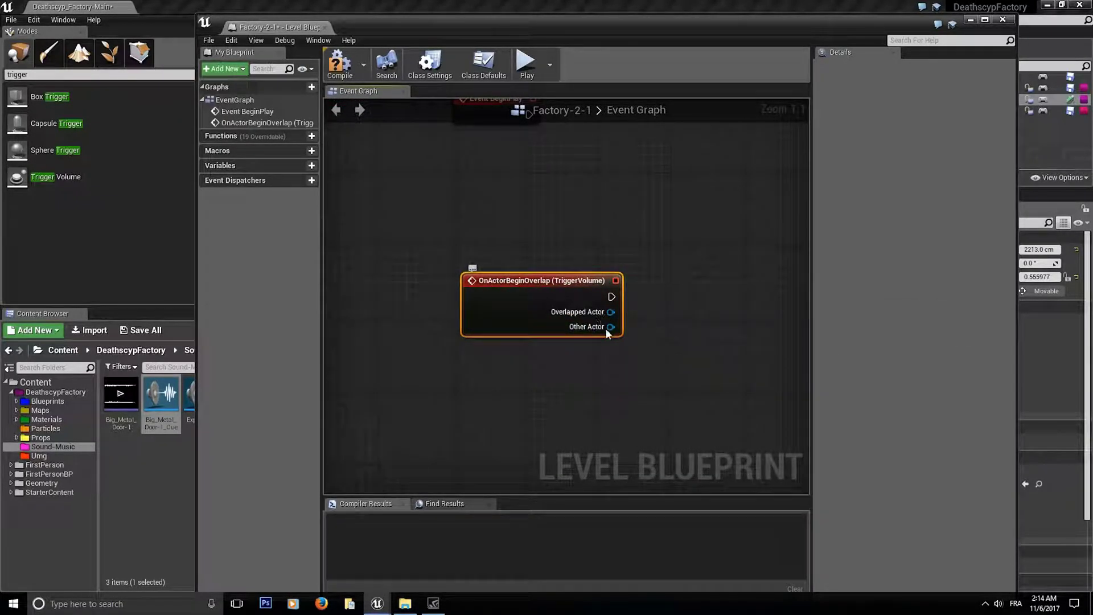
{"action": "right_click_drag", "start_coordinate": [658, 295], "coordinate": [614, 333]}
{"action": "left_click_drag", "start_coordinate": [463, 330], "coordinate": [446, 329]}
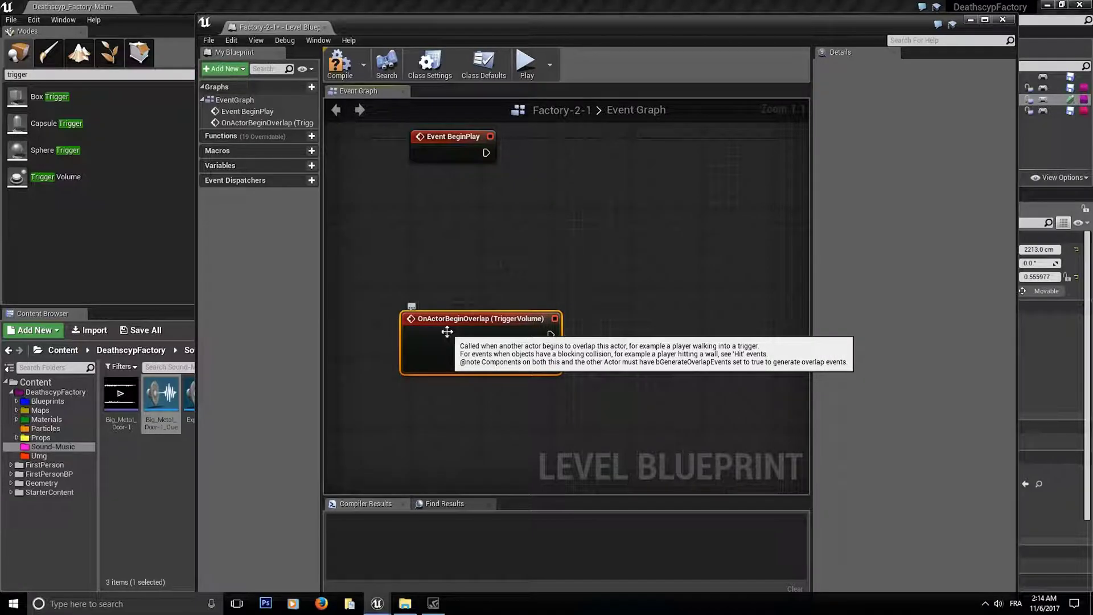
{"action": "right_click_drag", "start_coordinate": [611, 382], "coordinate": [538, 385]}
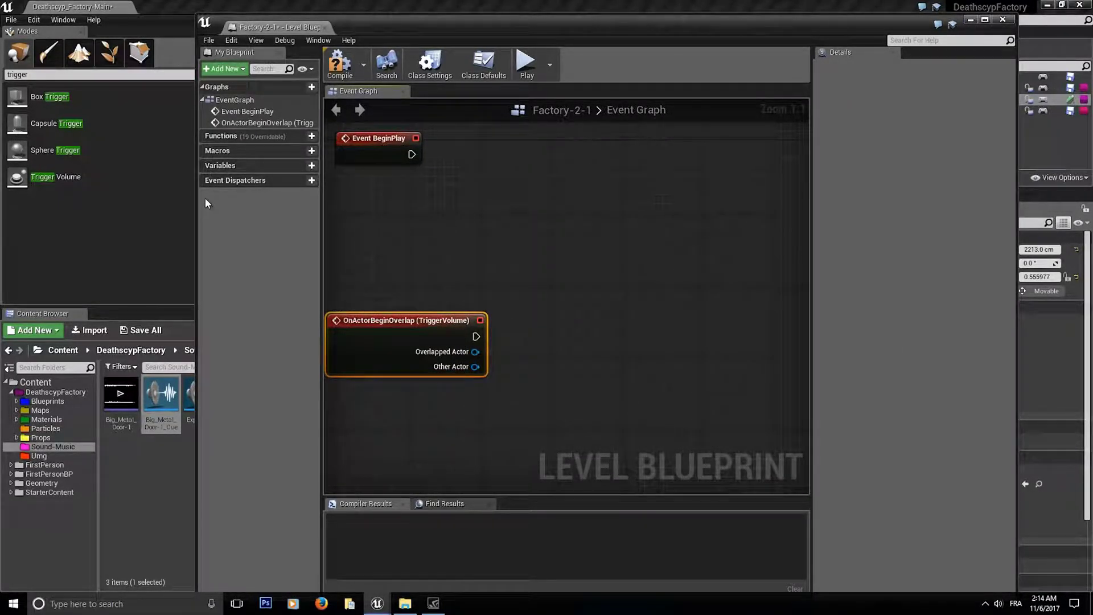
- Uncover the viewport, select the door's Matinee actor and move it to the trigger side of the door at Y -1072 cm
{"action": "left_click_drag", "start_coordinate": [197, 191], "coordinate": [435, 191]}
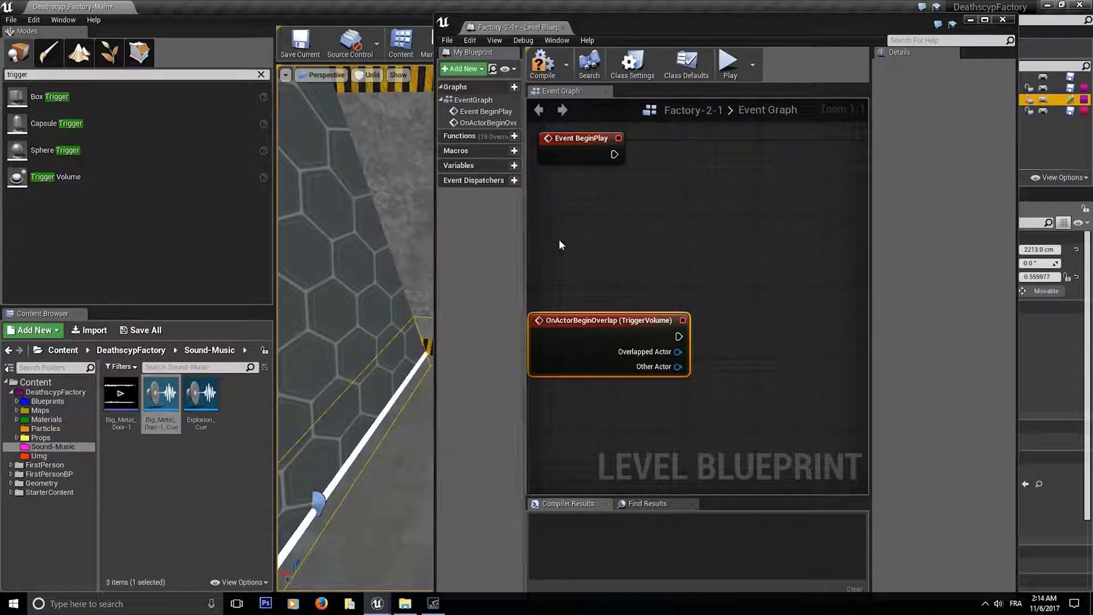
{"action": "left_click_drag", "start_coordinate": [614, 26], "coordinate": [1077, 23]}
{"action": "right_click_drag", "start_coordinate": [546, 328], "coordinate": [666, 320]}
{"action": "key", "text": "w"}
{"action": "key", "text": "s"}
{"action": "key", "text": "w"}
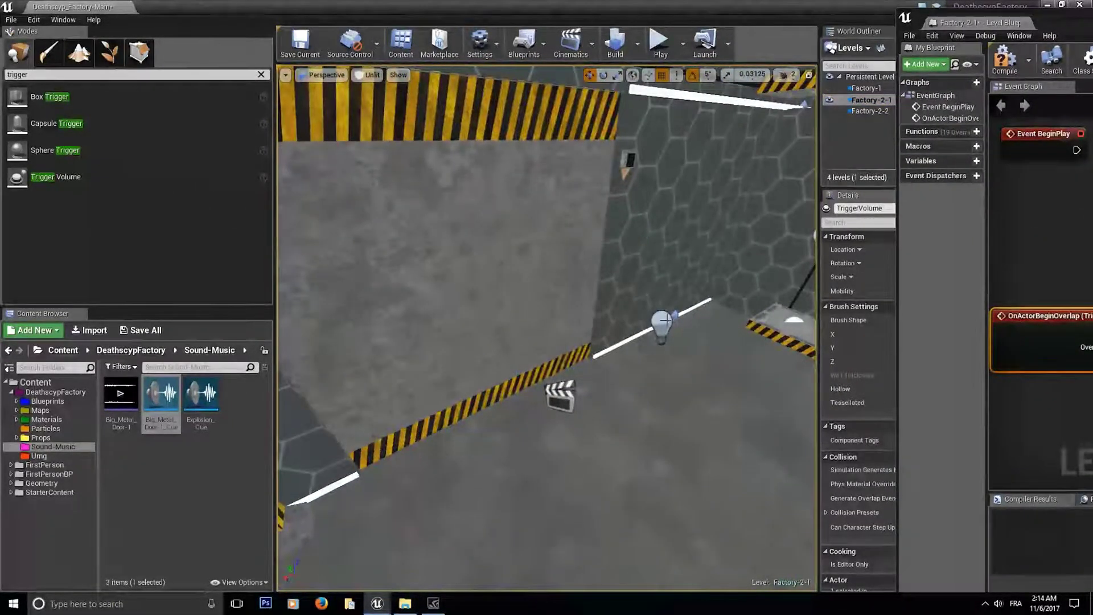
{"action": "left_click", "coordinate": [559, 397]}
{"action": "right_click_drag", "start_coordinate": [559, 397], "coordinate": [700, 381]}
{"action": "left_click_drag", "start_coordinate": [427, 357], "coordinate": [797, 407]}
{"action": "right_click_drag", "start_coordinate": [546, 328], "coordinate": [695, 353]}
{"action": "key", "text": "s"}
{"action": "left_click_drag", "start_coordinate": [650, 429], "coordinate": [591, 394]}
{"action": "right_click_drag", "start_coordinate": [591, 393], "coordinate": [512, 387]}
{"action": "key", "text": "s"}
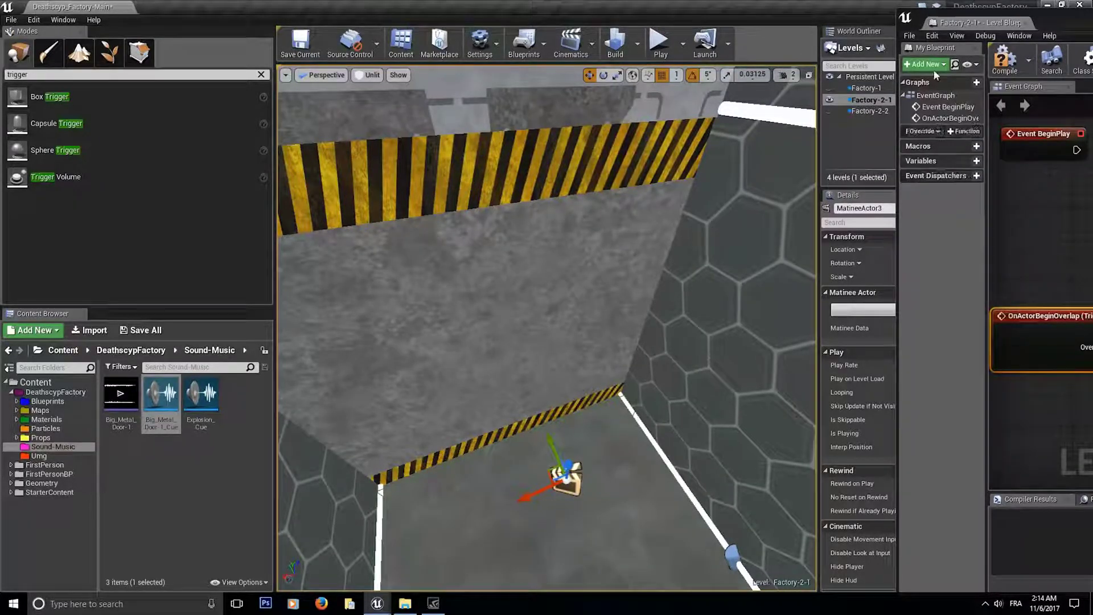
- Bring the level blueprint back and create a reference to MatineeActor3 below the overlap event
{"action": "left_click_drag", "start_coordinate": [1057, 29], "coordinate": [539, 52]}
{"action": "right_click_drag", "start_coordinate": [651, 411], "coordinate": [585, 346]}
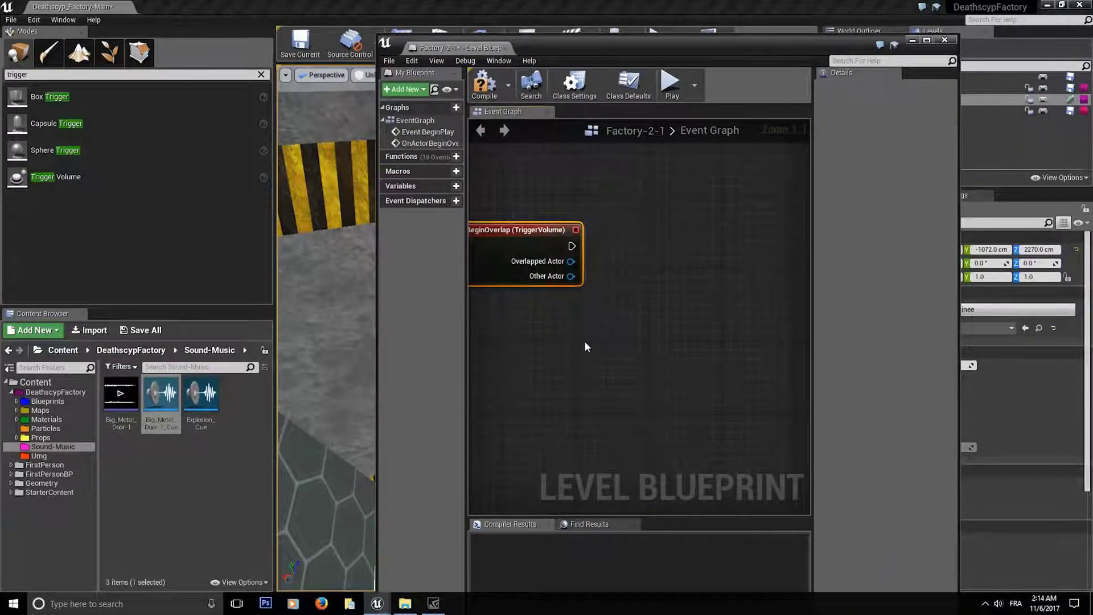
{"action": "right_click", "coordinate": [573, 336]}
{"action": "left_click", "coordinate": [608, 395]}
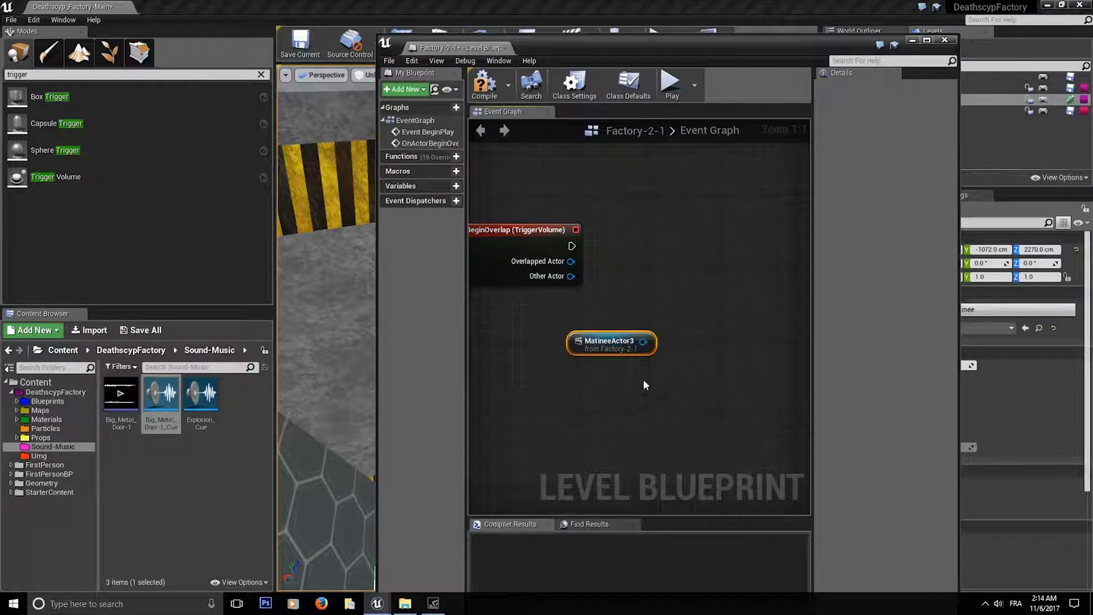
- Add a Play node targeting the MatineeActor3 reference and connect the OnActorBeginOverlap execution output to it
{"action": "left_click_drag", "start_coordinate": [597, 350], "coordinate": [698, 235]}
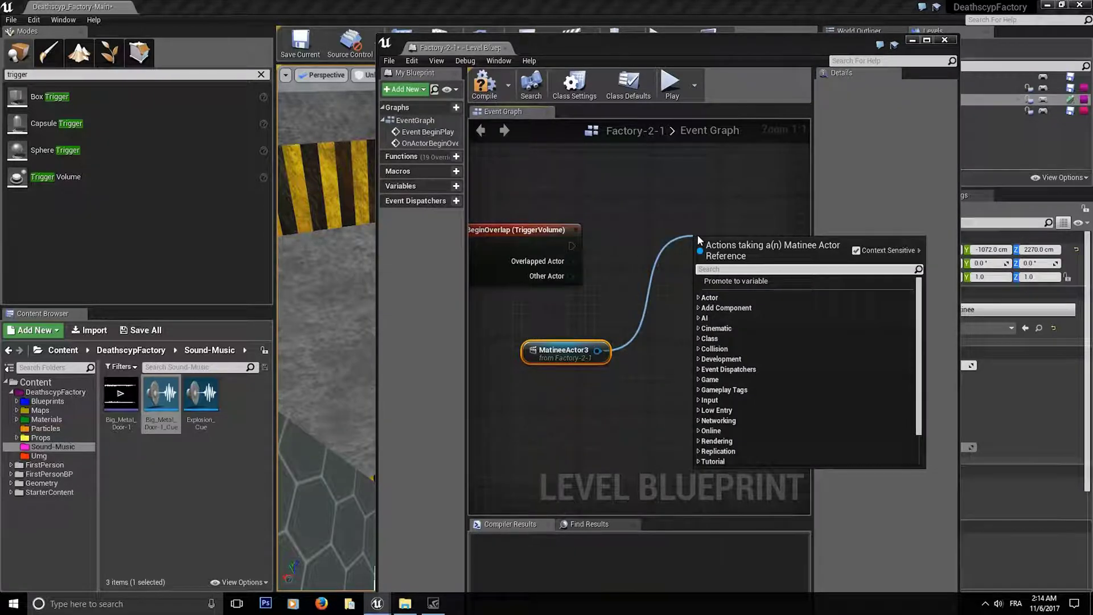
{"action": "type", "text": "play"}
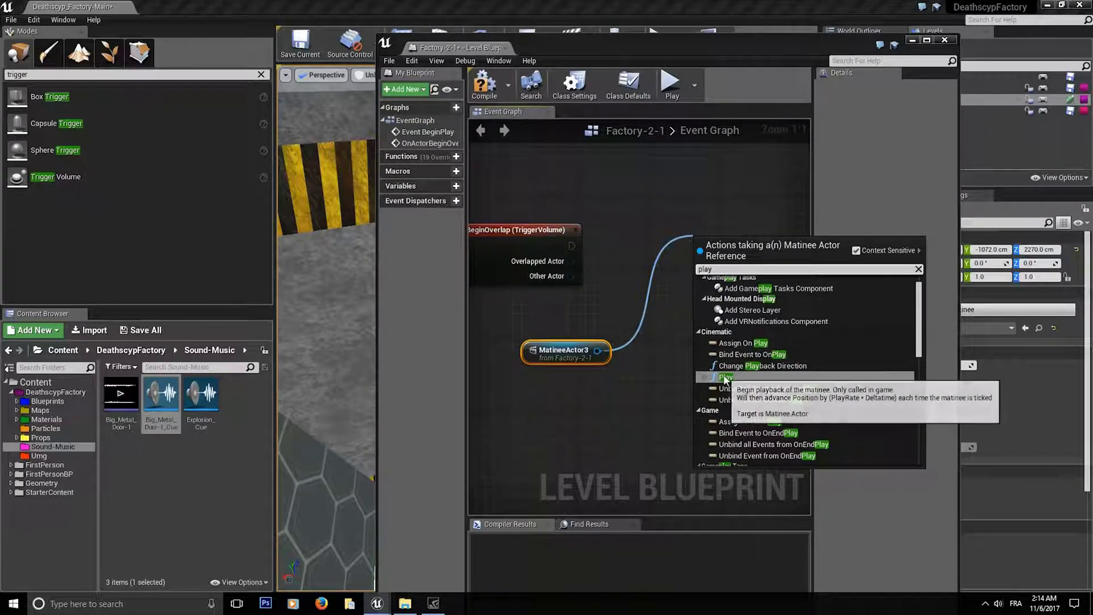
{"action": "left_click", "coordinate": [725, 378]}
{"action": "left_click_drag", "start_coordinate": [704, 264], "coordinate": [571, 246]}
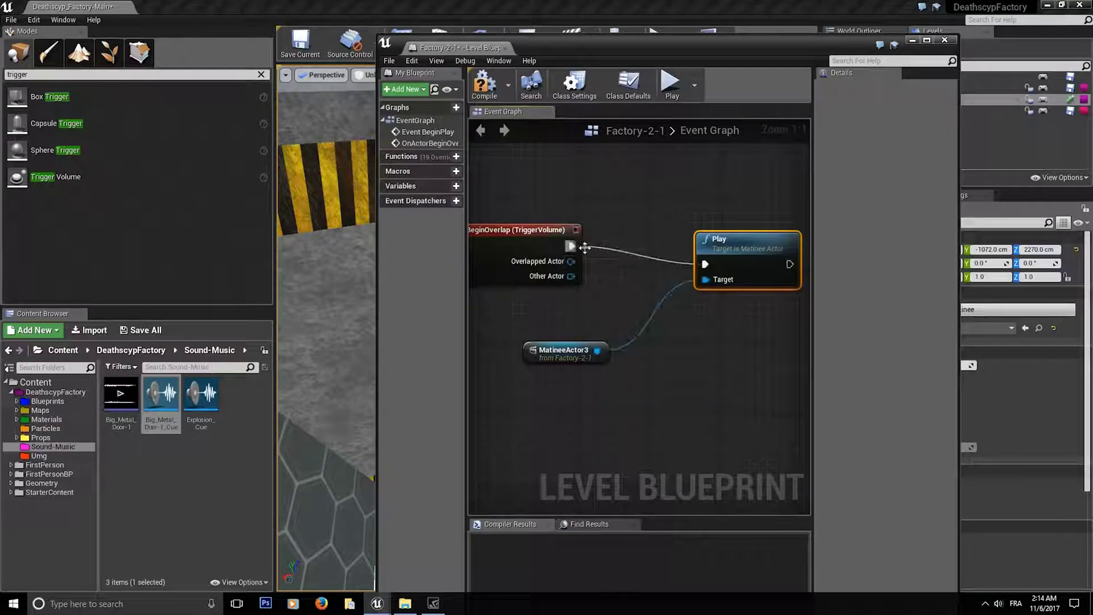
{"action": "left_click_drag", "start_coordinate": [748, 236], "coordinate": [739, 227]}
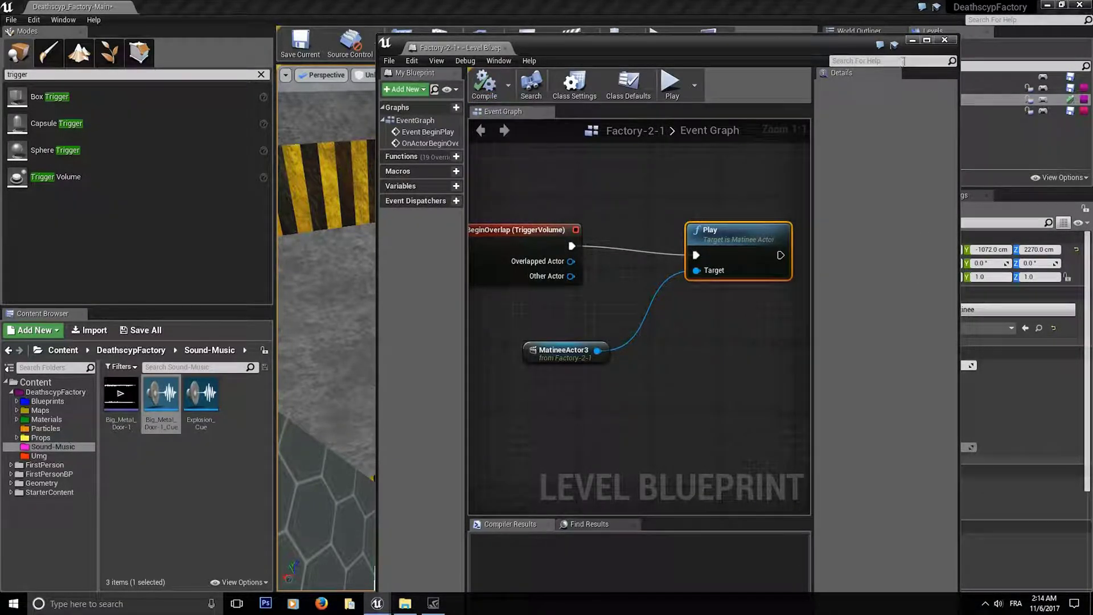
- Minimise the level blueprint and save the changed Factory-2-1 level
{"action": "left_click", "coordinate": [912, 41]}
{"action": "left_click", "coordinate": [141, 330]}
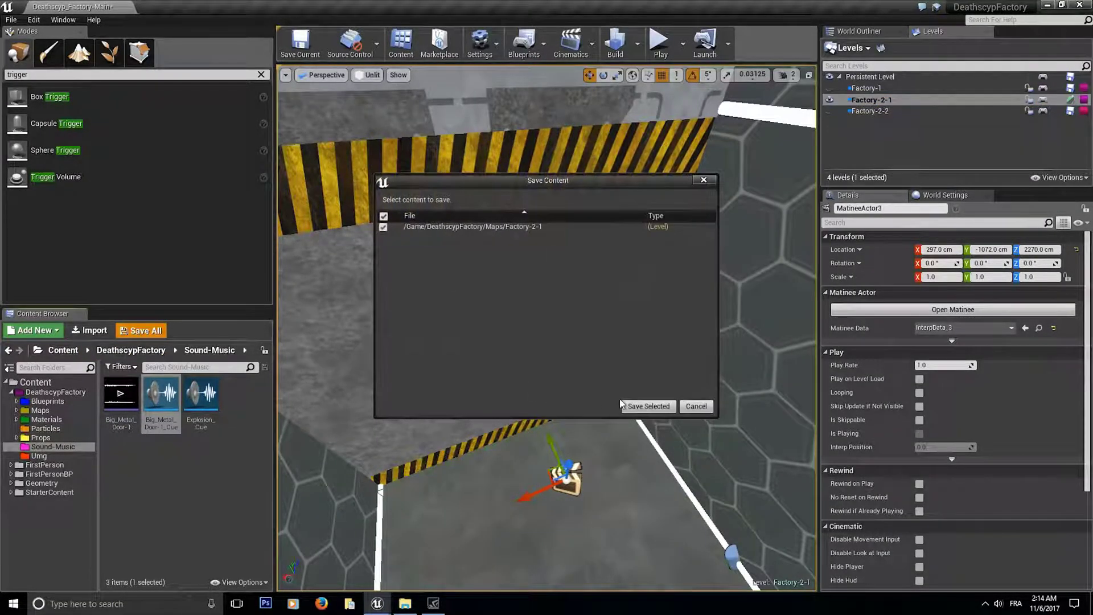
{"action": "left_click", "coordinate": [629, 408]}
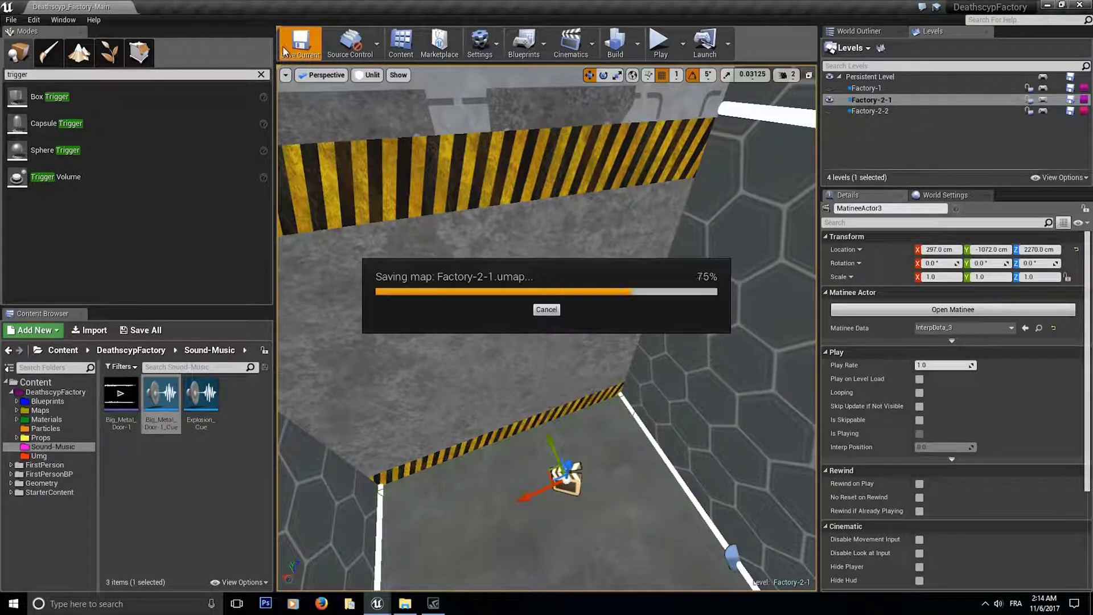
- Play the level in front of the door to test the trigger and stop the play session
{"action": "right_click_drag", "start_coordinate": [680, 393], "coordinate": [664, 301]}
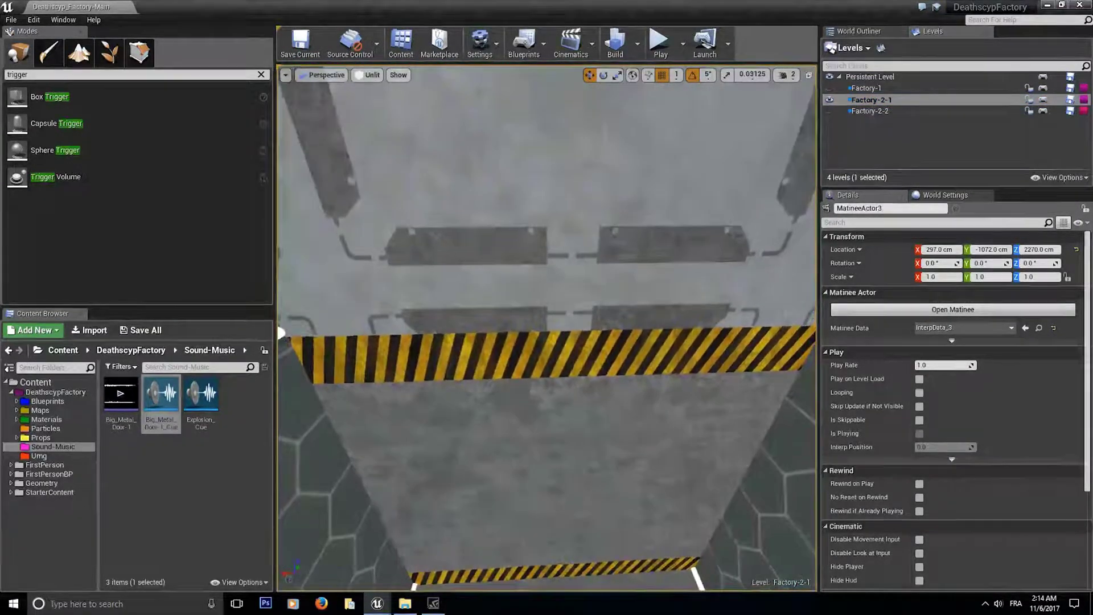
{"action": "left_click", "coordinate": [659, 48]}
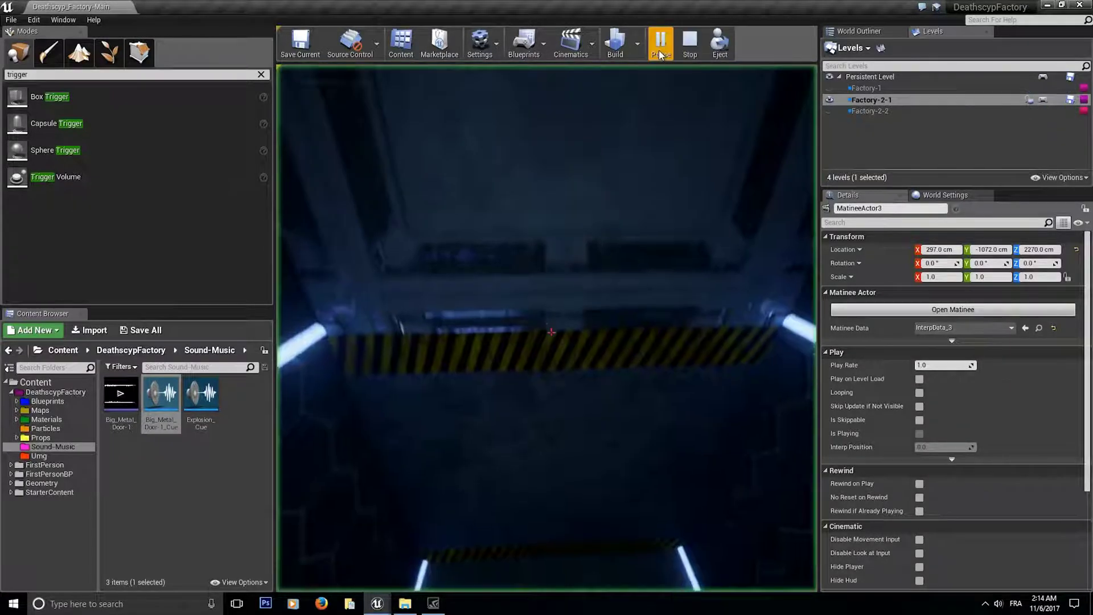
{"action": "left_click", "coordinate": [659, 139]}
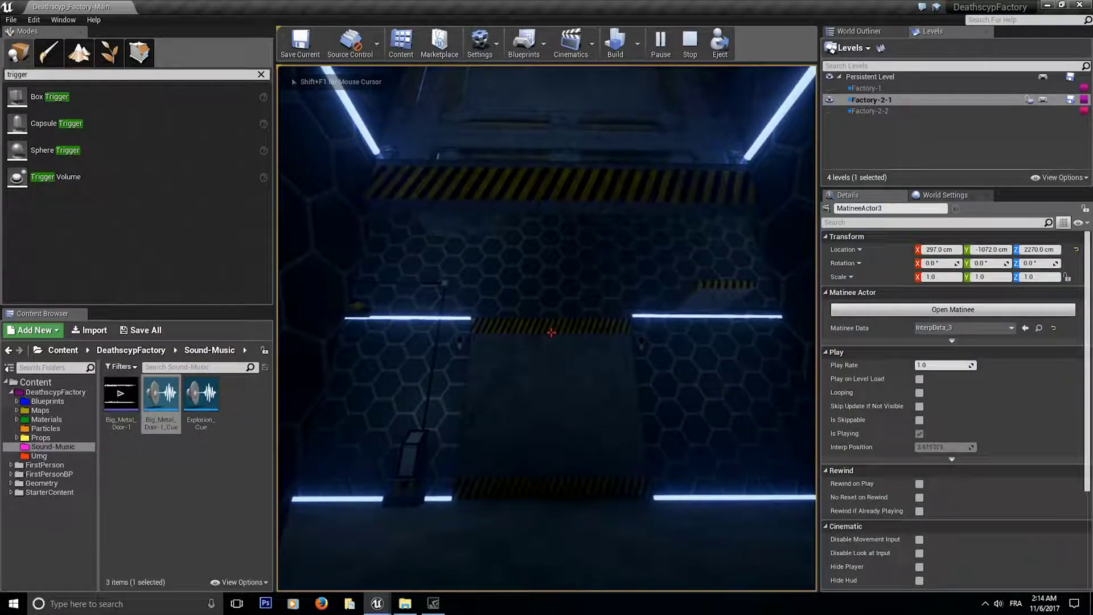
{"action": "key", "text": "Escape"}
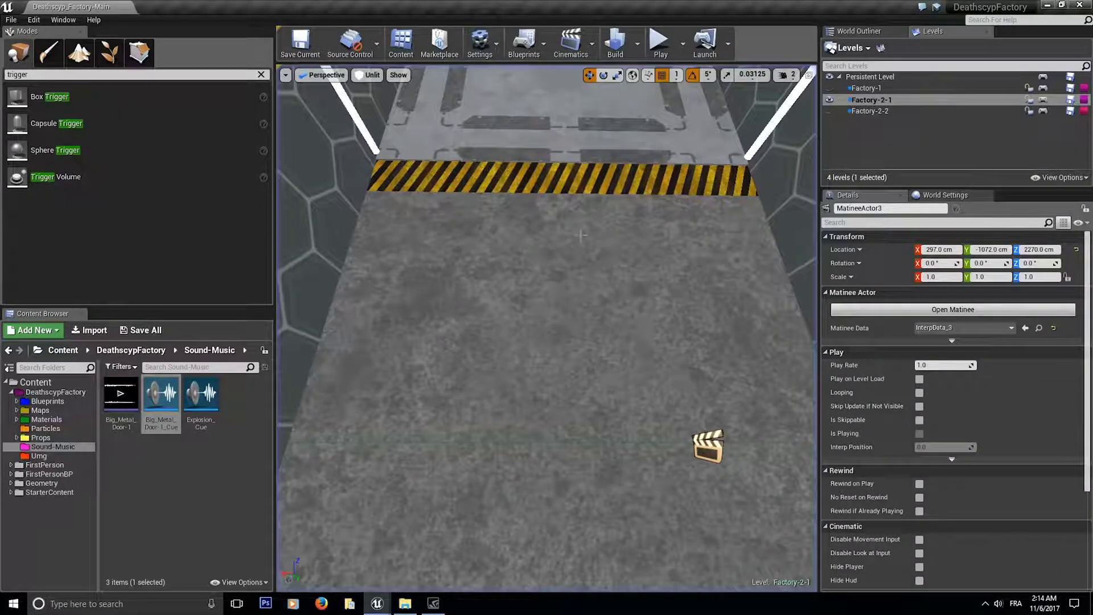
{"action": "mouse_move", "coordinate": [551, 288]}
{"action": "right_mouse_down"}
{"action": "mouse_move", "coordinate": [551, 271]}
{"action": "mouse_move", "coordinate": [523, 302]}
{"action": "mouse_move", "coordinate": [501, 296]}
{"action": "mouse_move", "coordinate": [507, 304]}
{"action": "mouse_move", "coordinate": [563, 285]}
{"action": "right_mouse_up"}
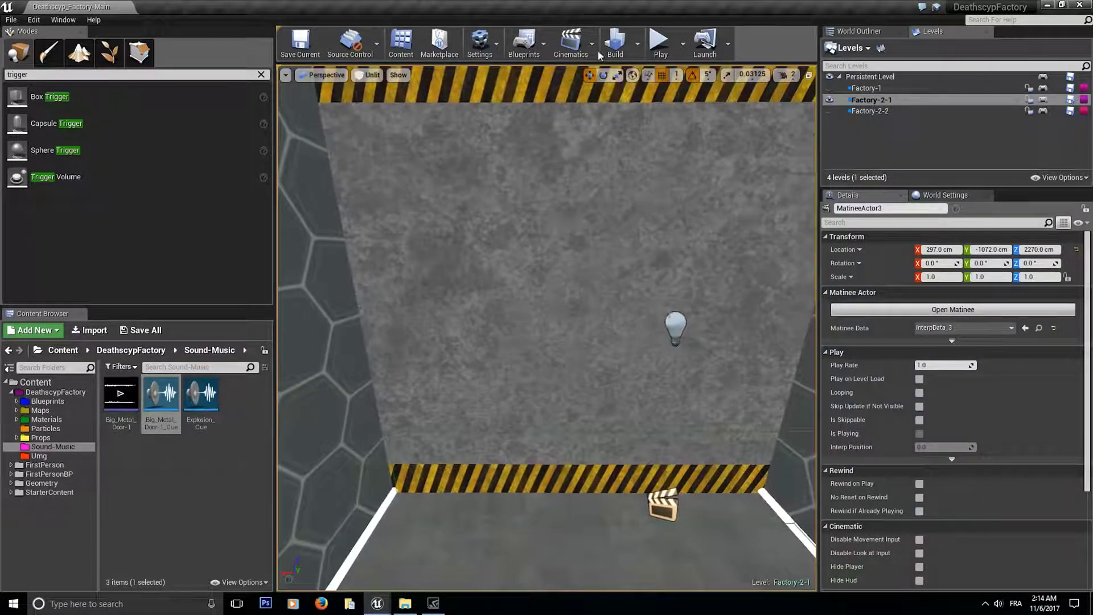
- Run another play test to check the door's opening animation and sound, and end the session
{"action": "left_click", "coordinate": [658, 42]}
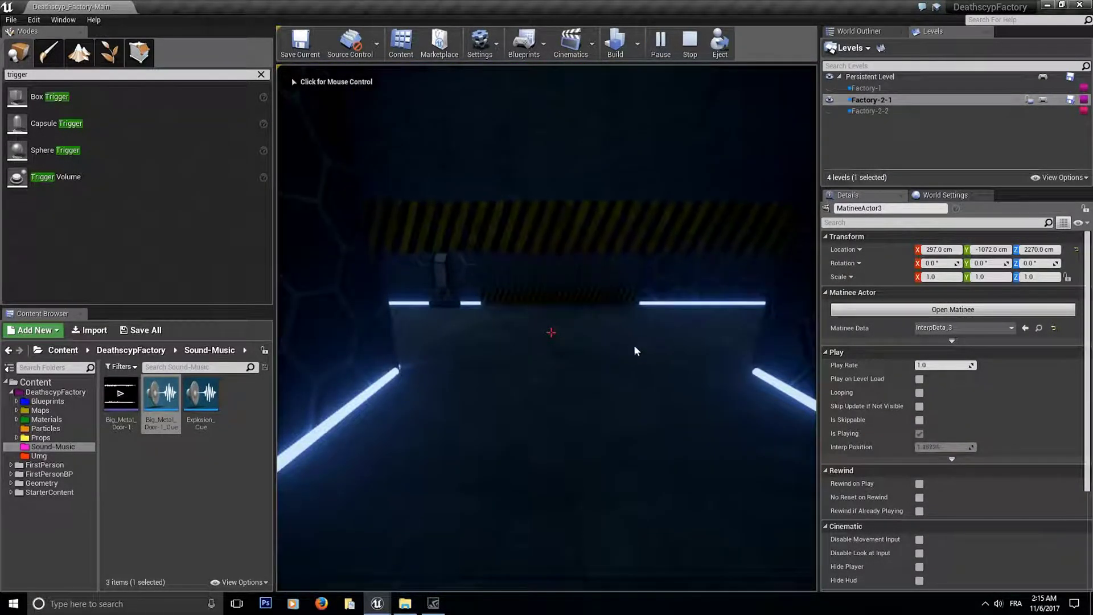
{"action": "key", "text": "Escape"}
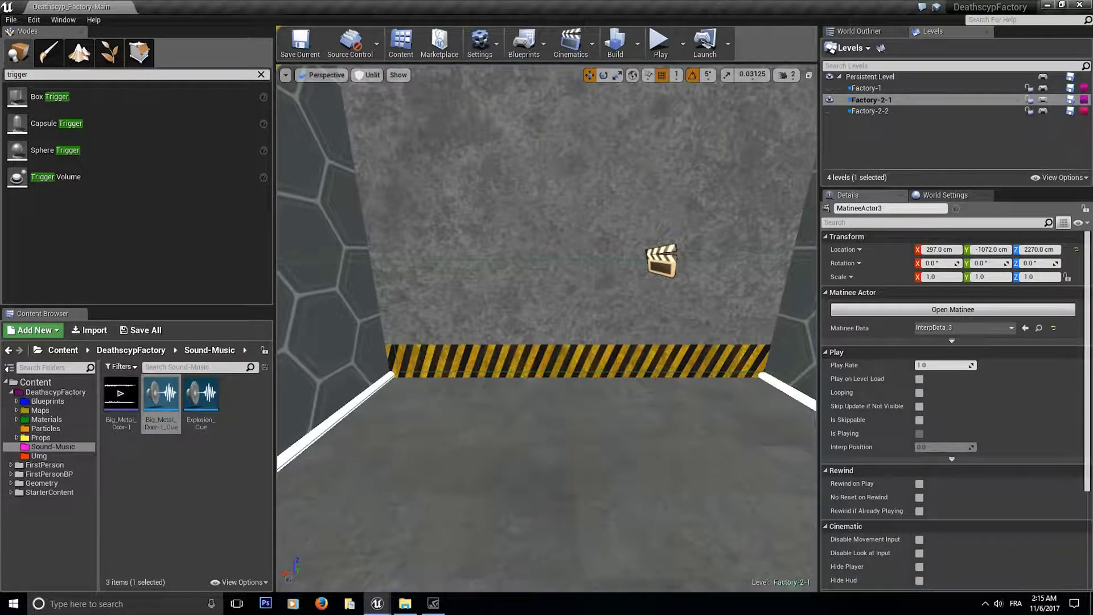
{"action": "right_click_drag", "start_coordinate": [551, 327], "coordinate": [552, 373]}
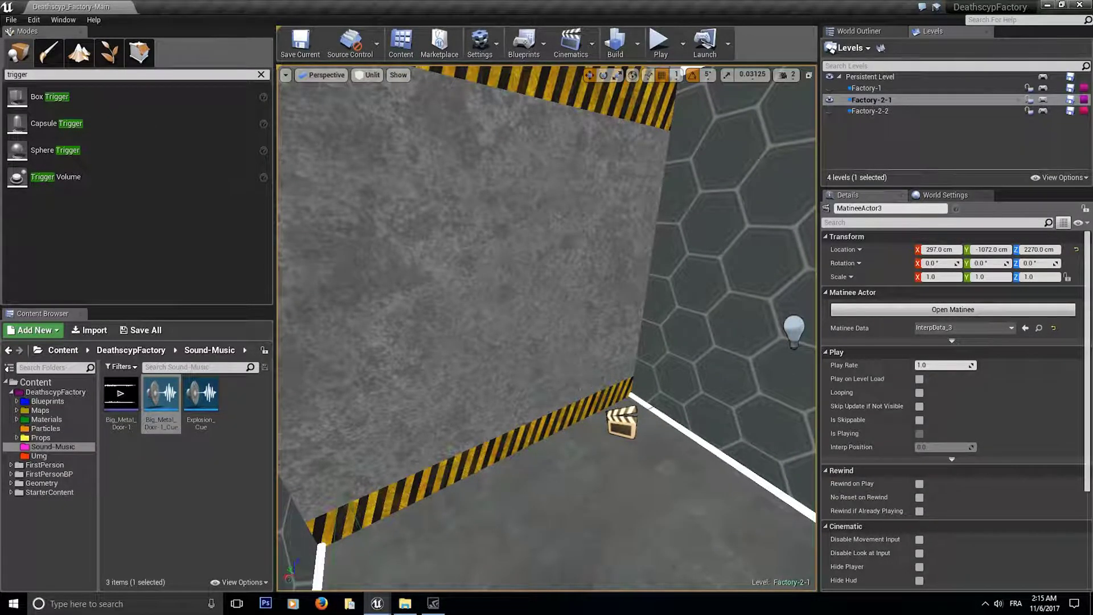
{"action": "right_click_drag", "start_coordinate": [571, 267], "coordinate": [571, 266]}
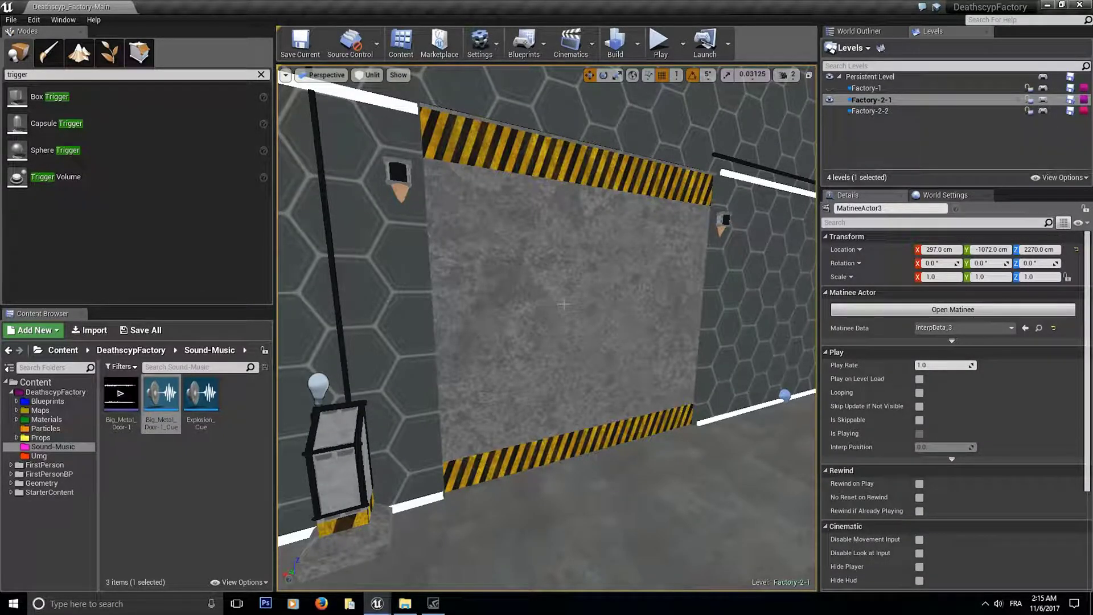
{"action": "right_click_drag", "start_coordinate": [562, 232], "coordinate": [562, 233]}
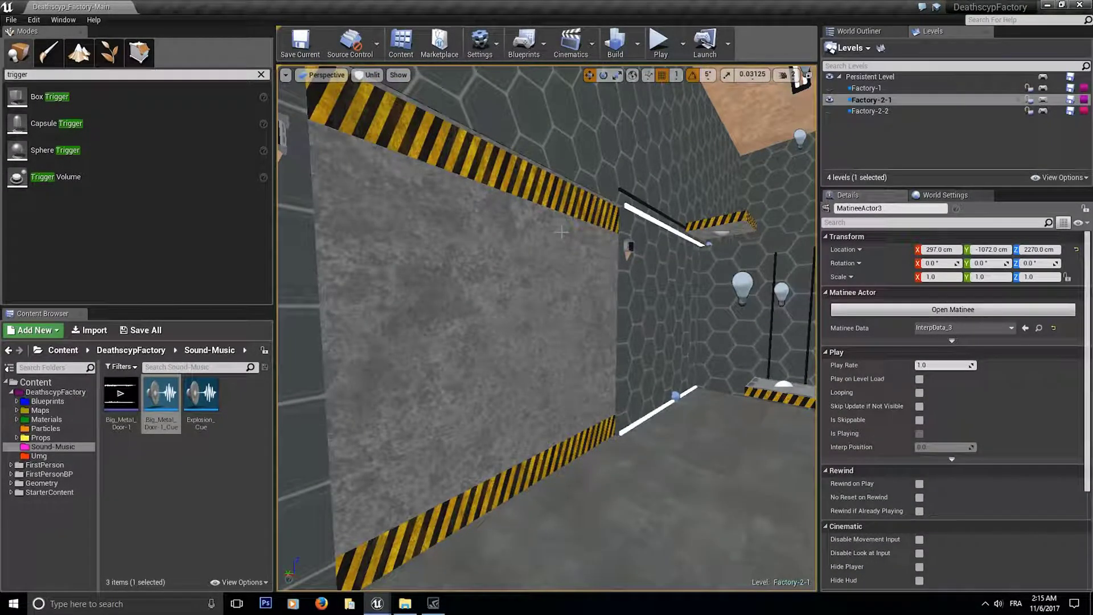
{"action": "right_click_drag", "start_coordinate": [561, 266], "coordinate": [561, 266]}
{"action": "mouse_move", "coordinate": [576, 335]}
{"action": "right_mouse_down"}
{"action": "mouse_move", "coordinate": [572, 347]}
{"action": "mouse_move", "coordinate": [575, 324]}
{"action": "mouse_move", "coordinate": [575, 336]}
{"action": "right_mouse_up"}
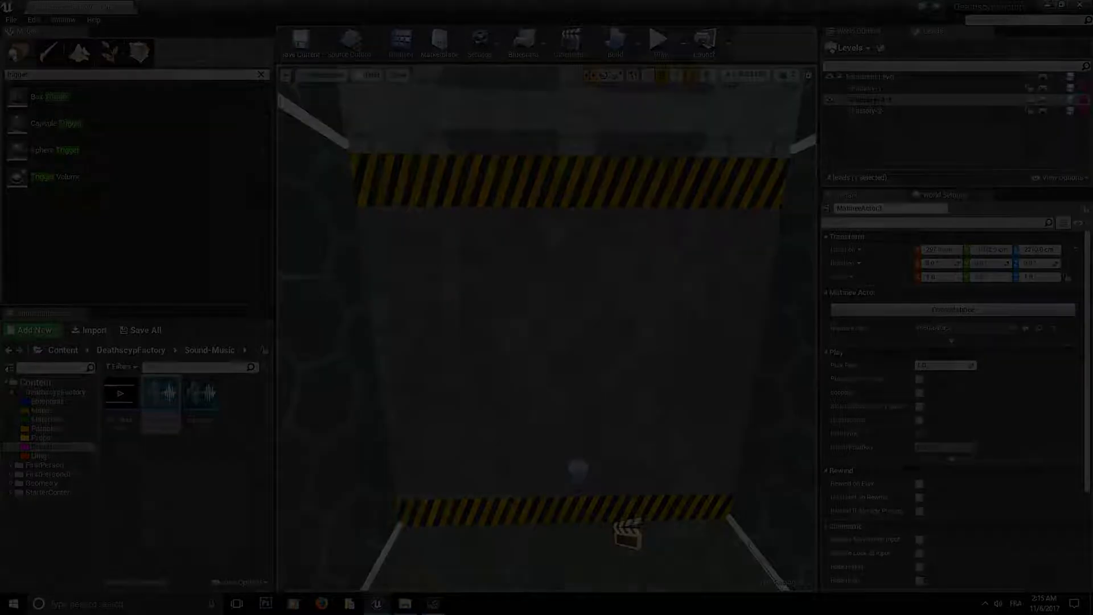